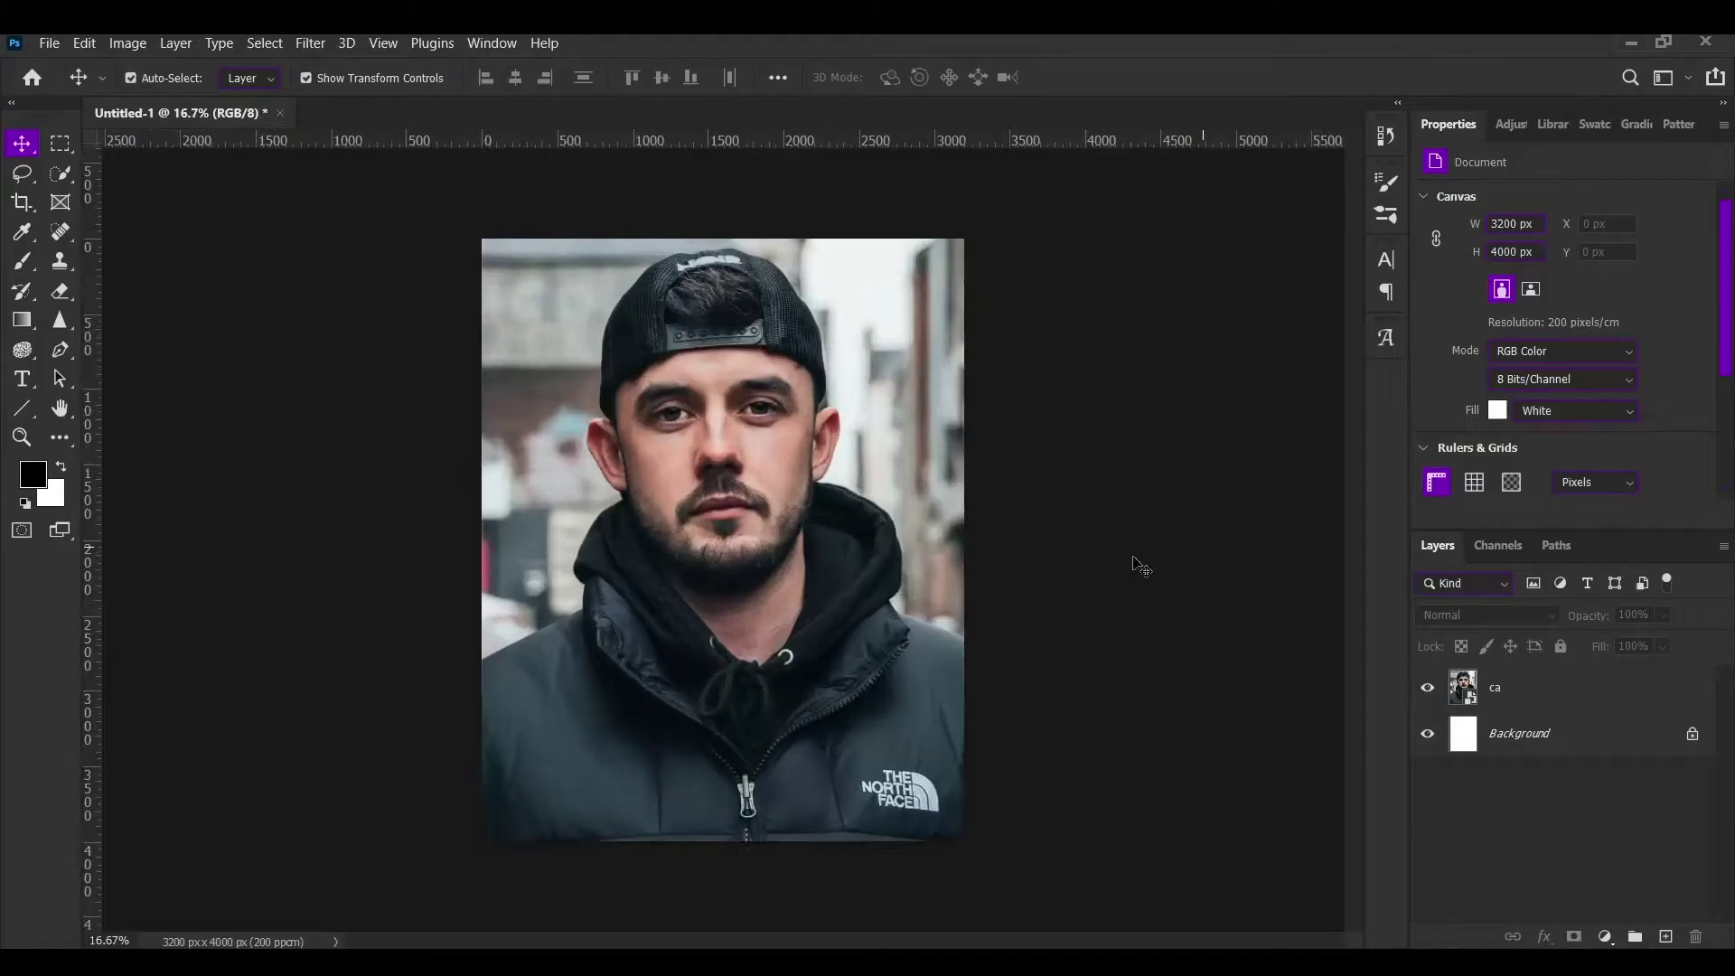
Step: Convert portrait layer ca to a pixel layer and automatically remove its street background
click(833, 551)
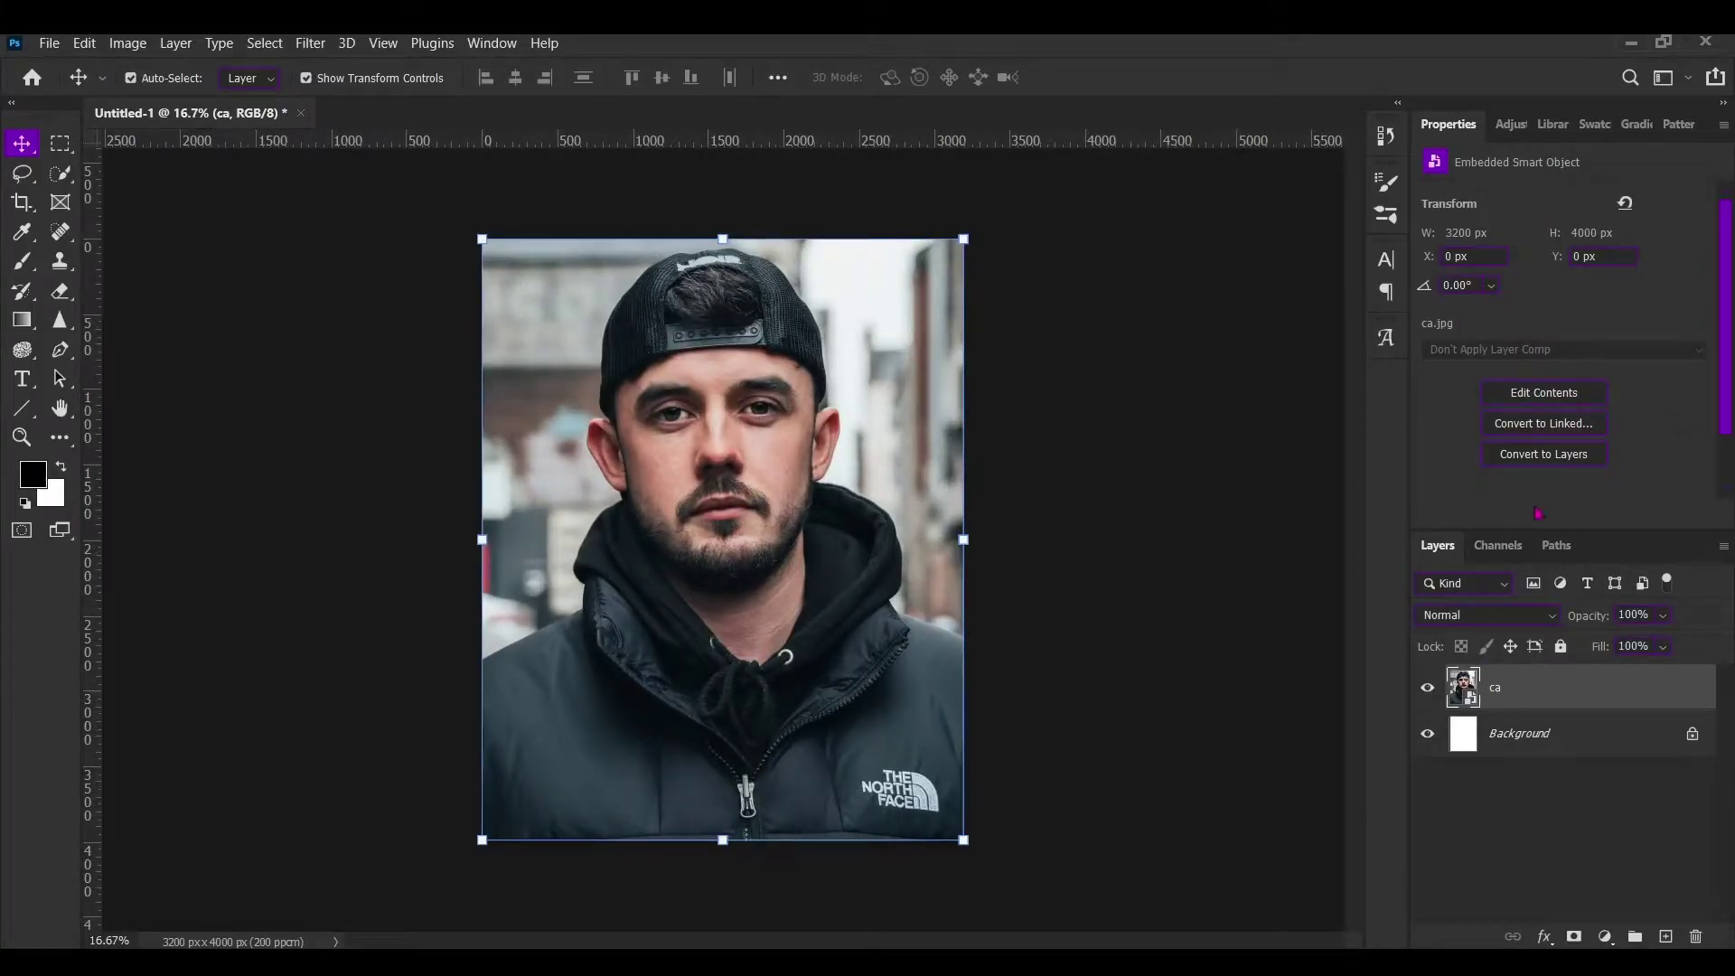
click(1538, 454)
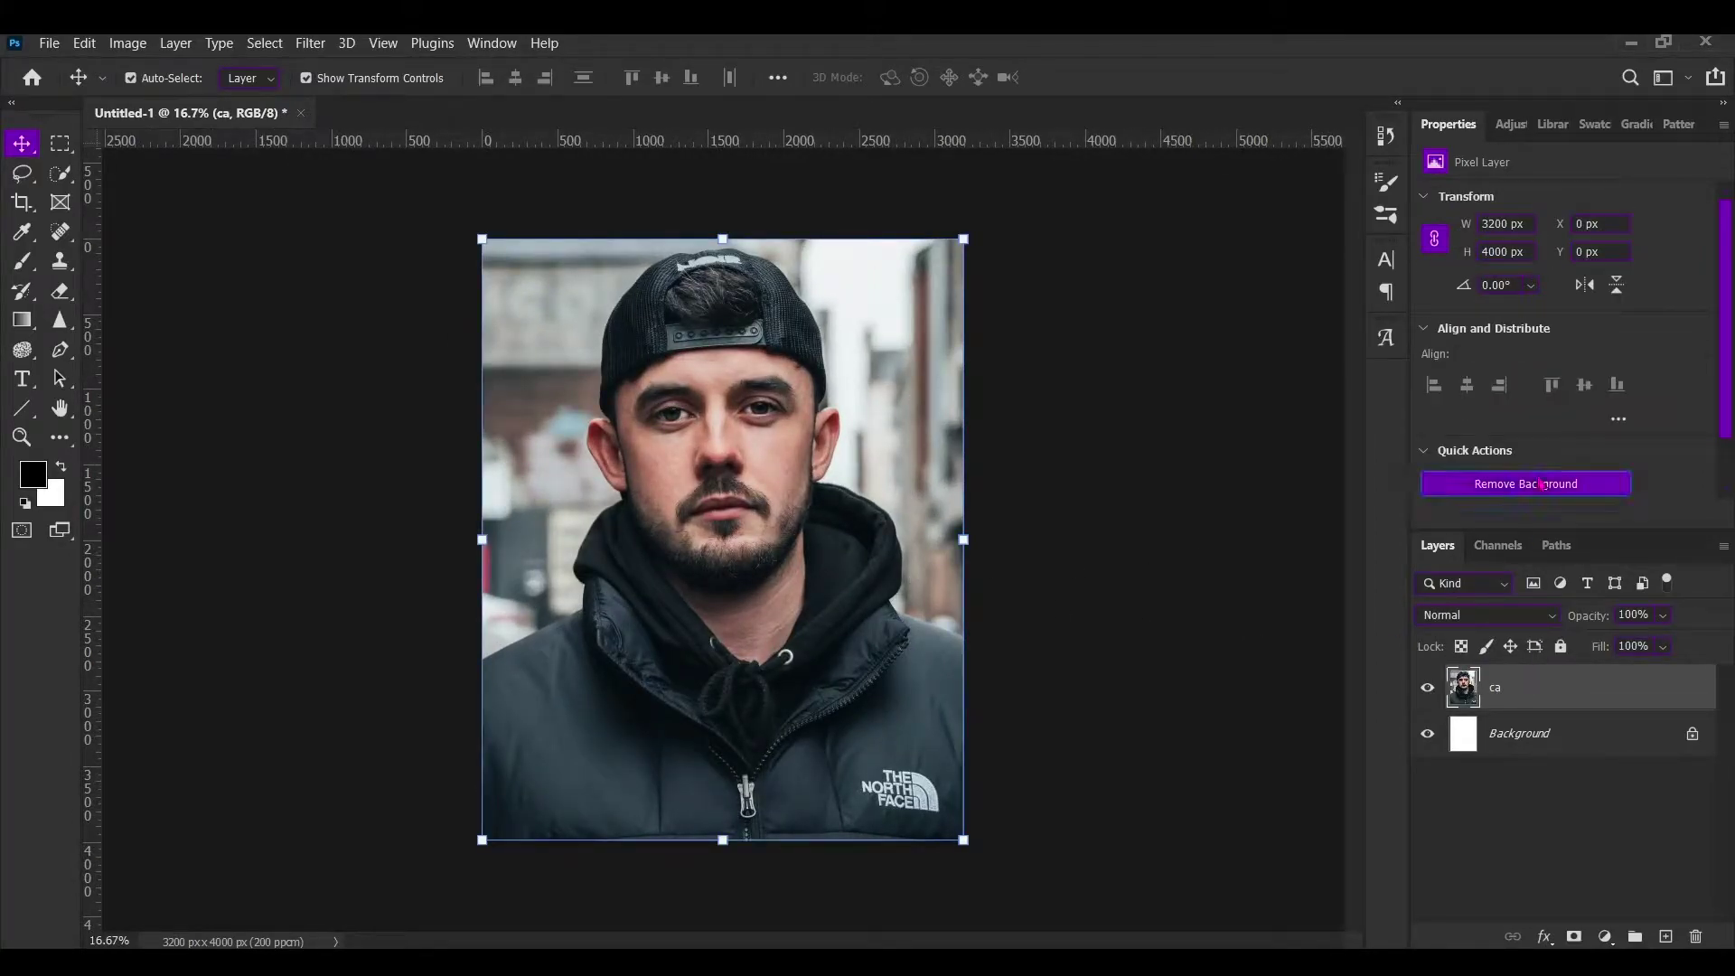
click(1542, 483)
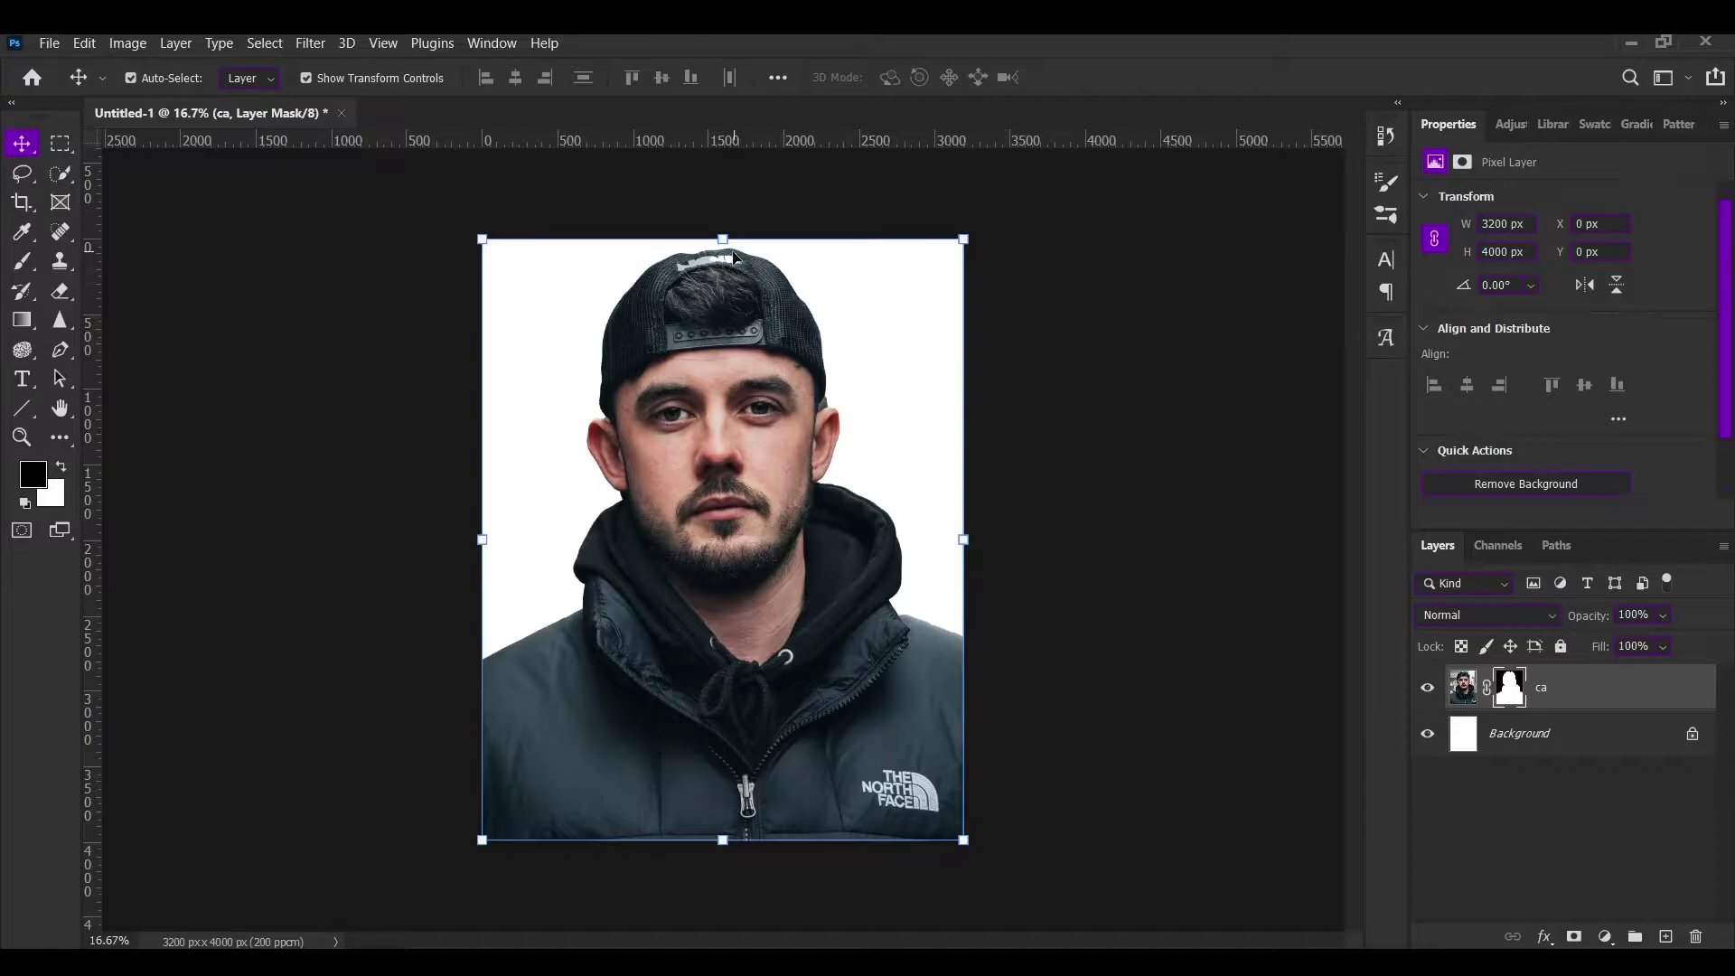
scroll(770, 287, up, 2)
scroll(759, 253, up, 2)
scroll(757, 223, up, 2)
scroll(758, 223, up, 1)
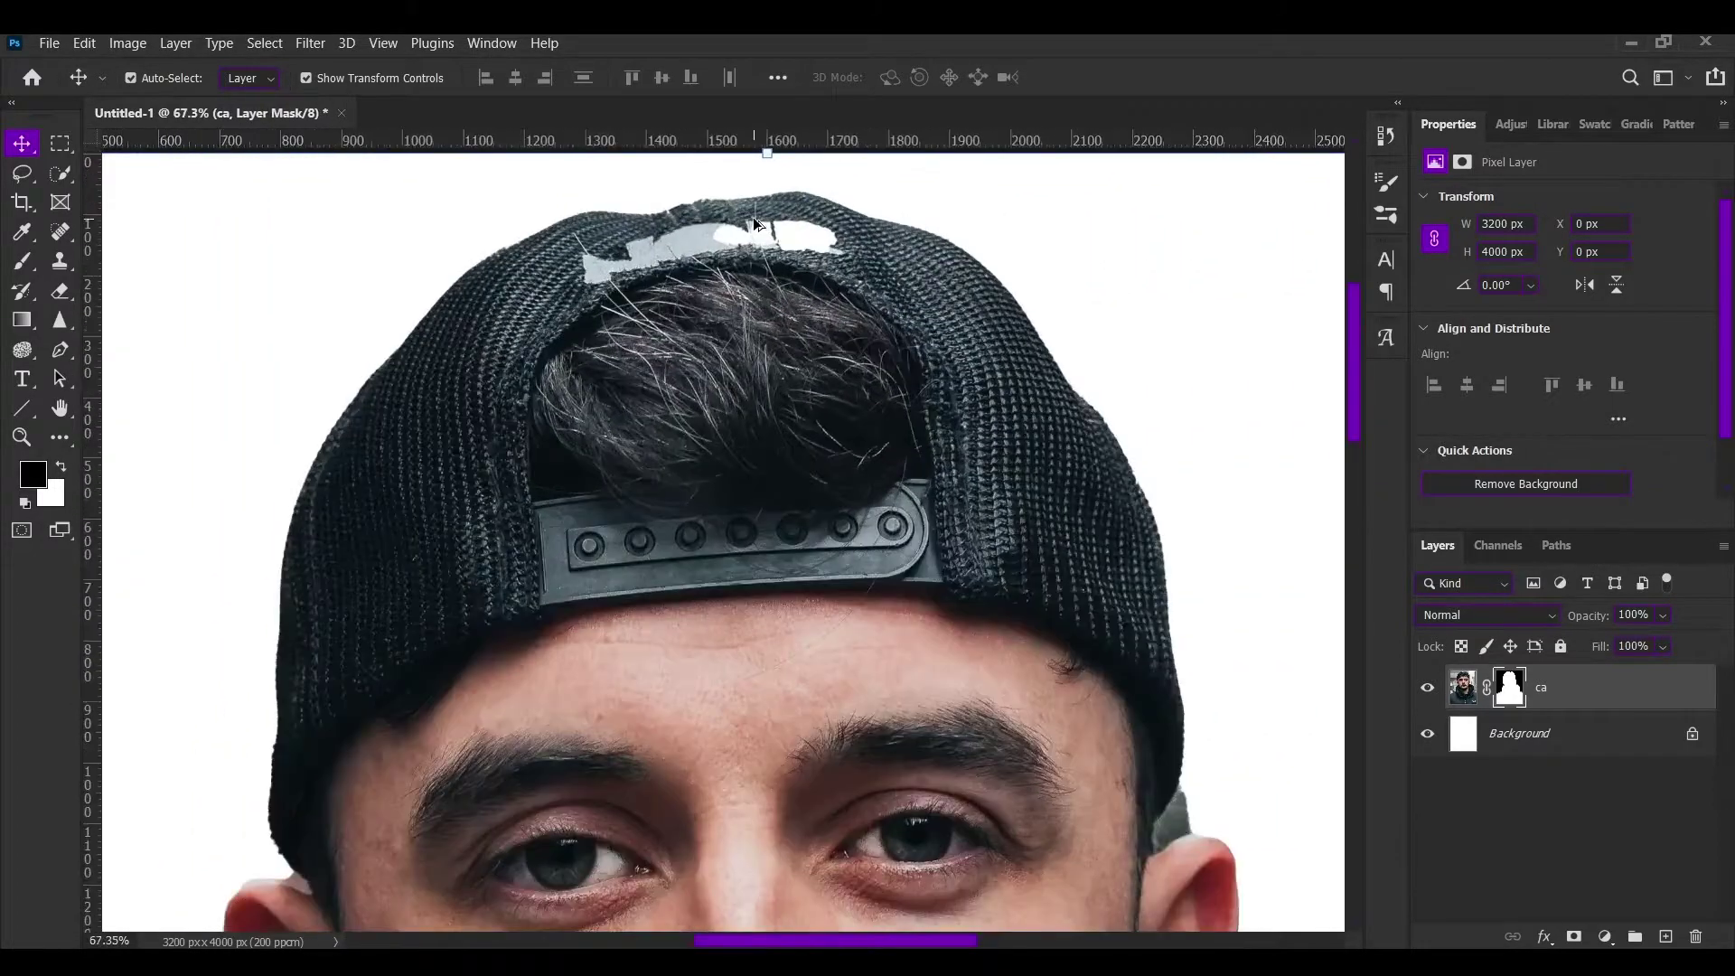
scroll(757, 223, down, 3)
scroll(741, 230, down, 4)
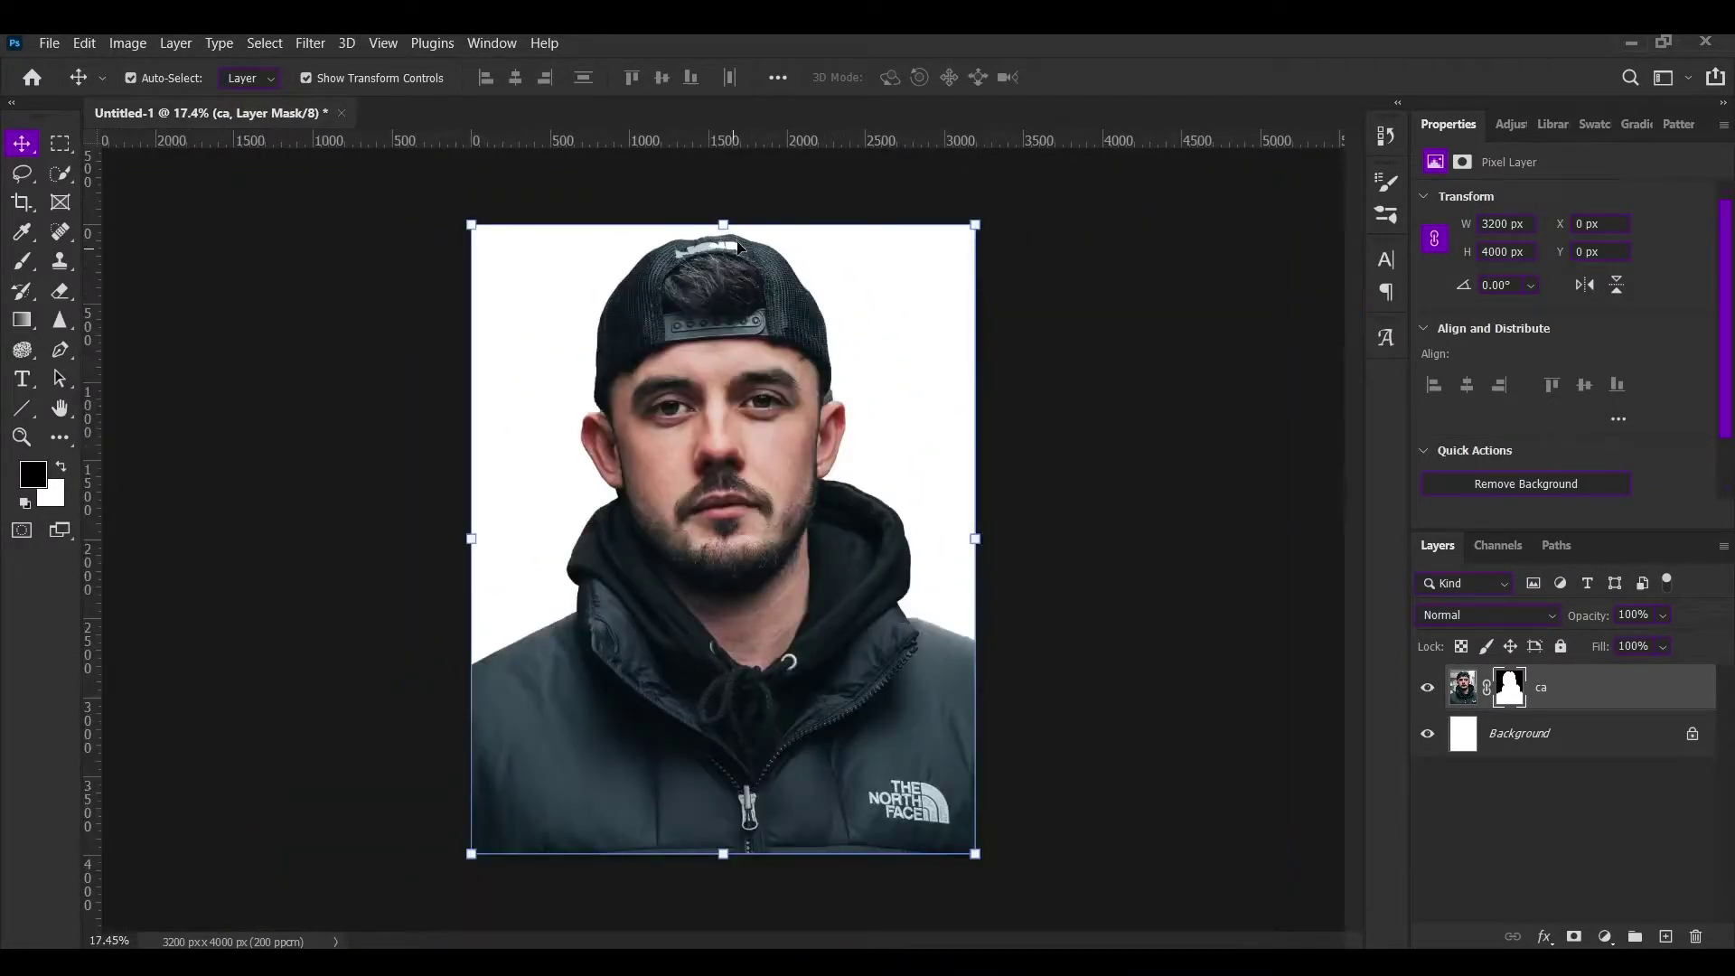
Step: Reposition the portrait, extend the canvas to 3200 × 4500 px, and save as creative branding.psd
mouse_move(723, 225)
mouse_down()
mouse_move(720, 312)
mouse_move(723, 225)
mouse_up()
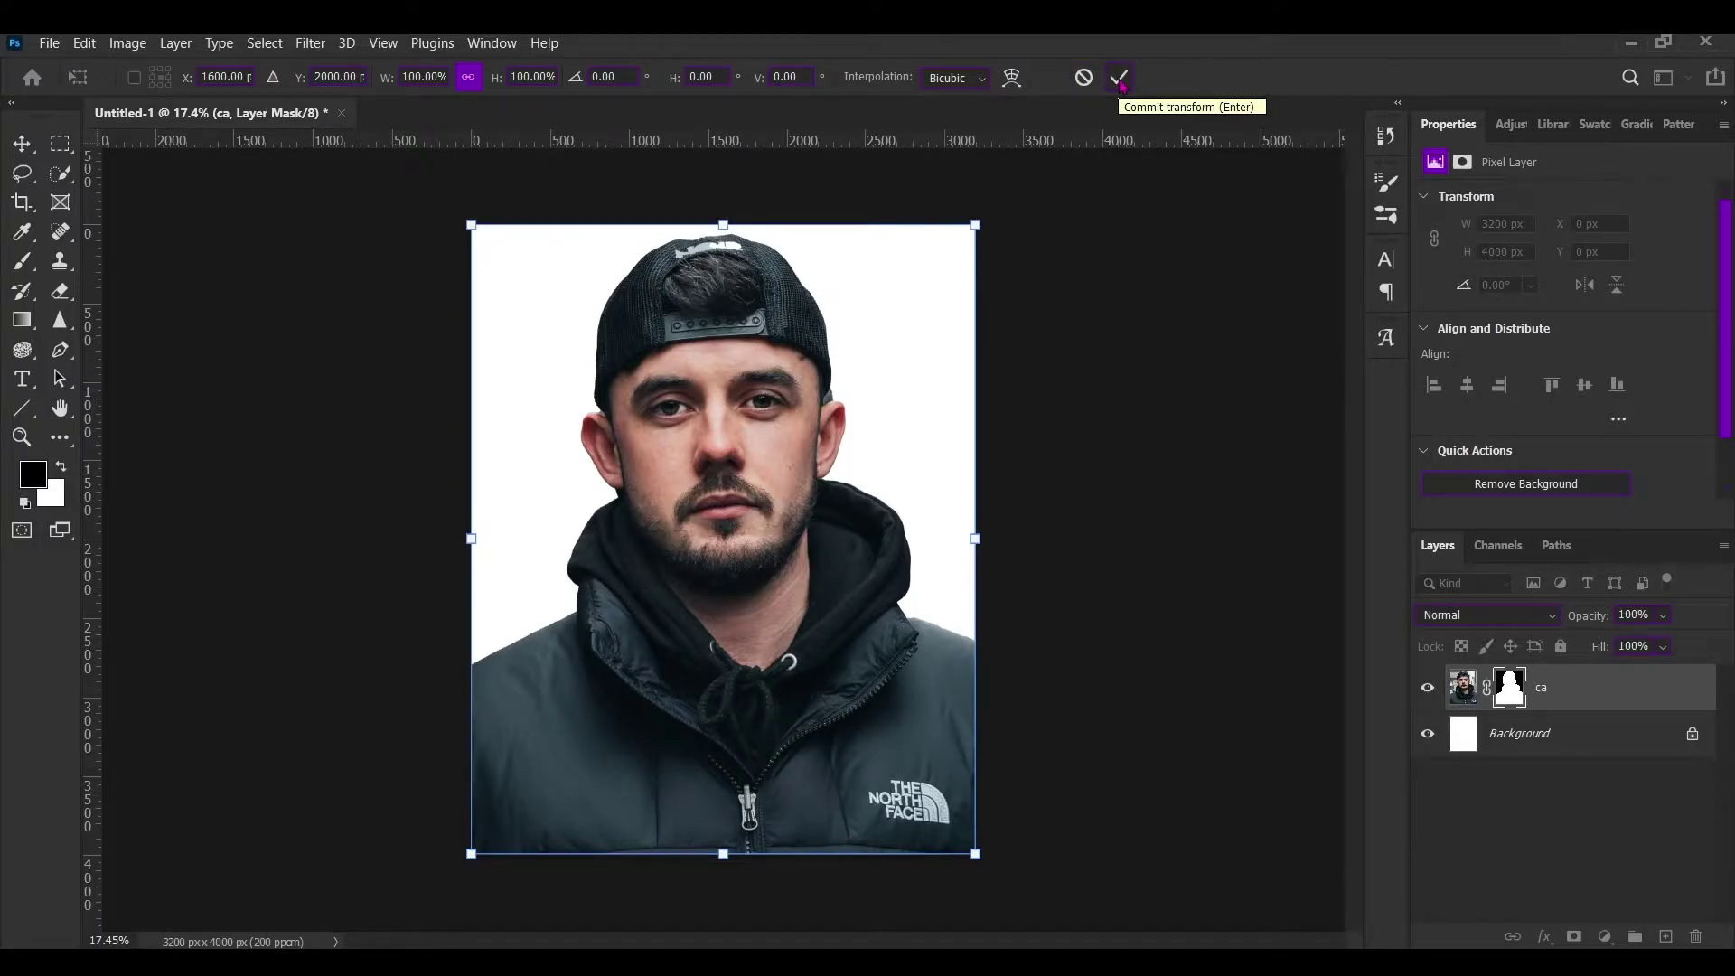
click(1119, 79)
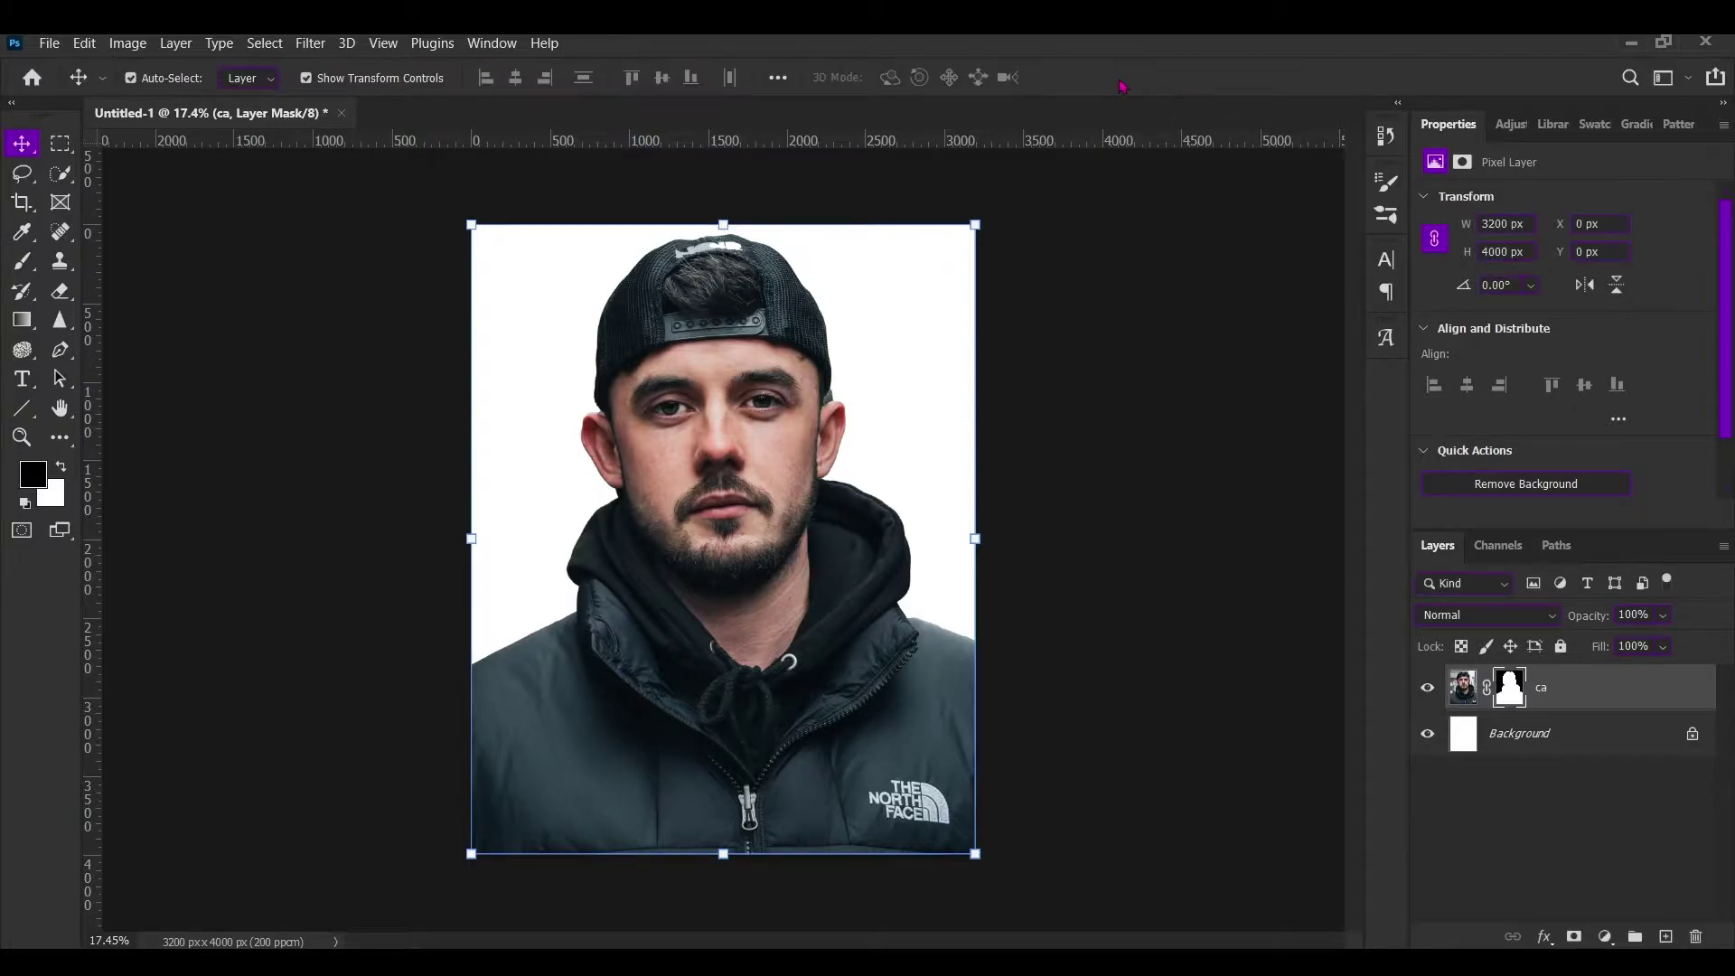
scroll(1059, 416, down, 1)
scroll(1059, 415, up, 1)
key(alt+Tab)
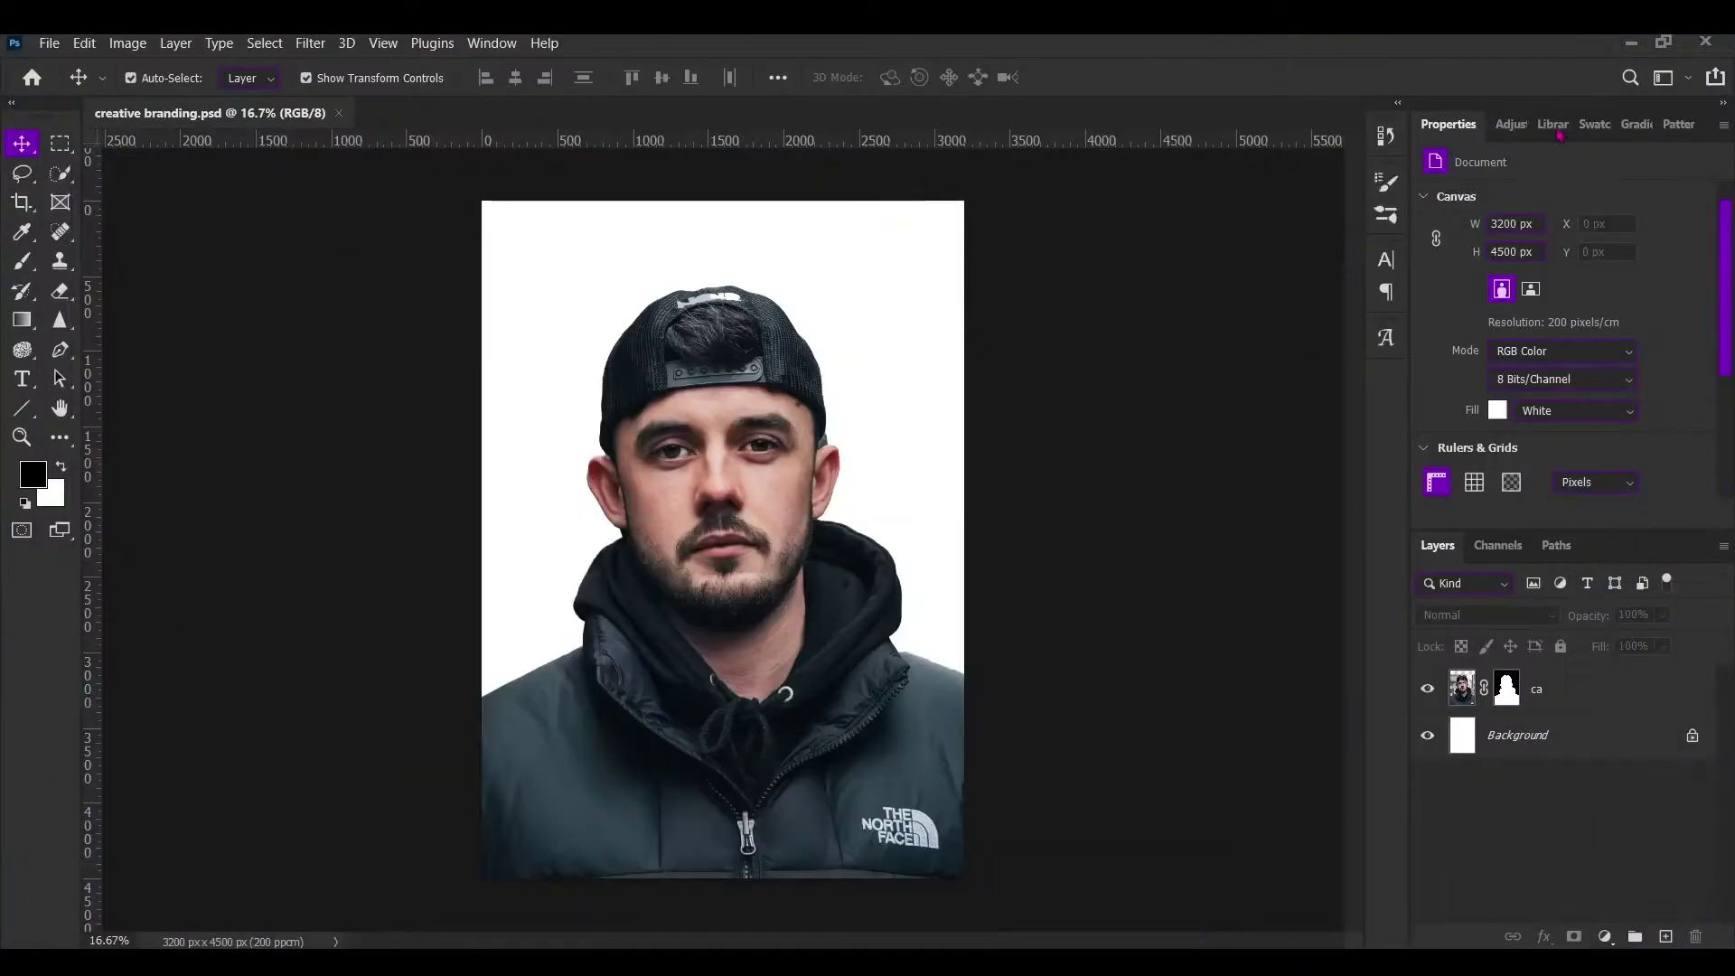
click(1600, 41)
Step: Add a Black & White adjustment layer clipped to the portrait layer ca
click(1599, 687)
click(1606, 936)
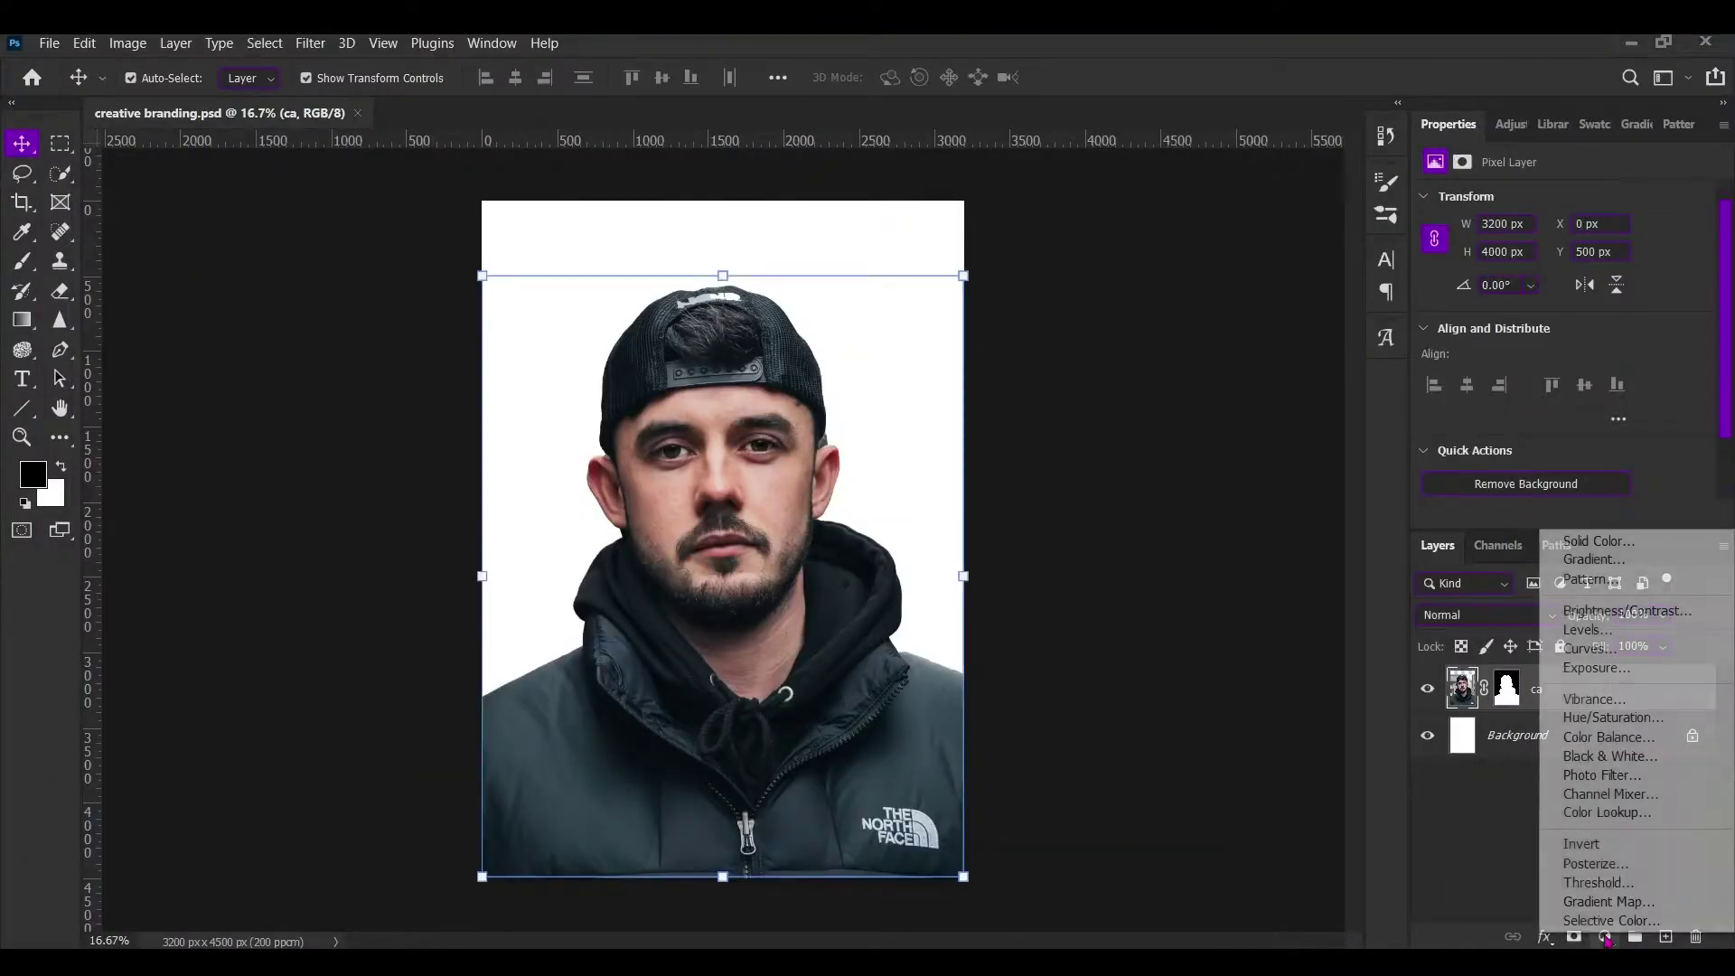
click(1146, 653)
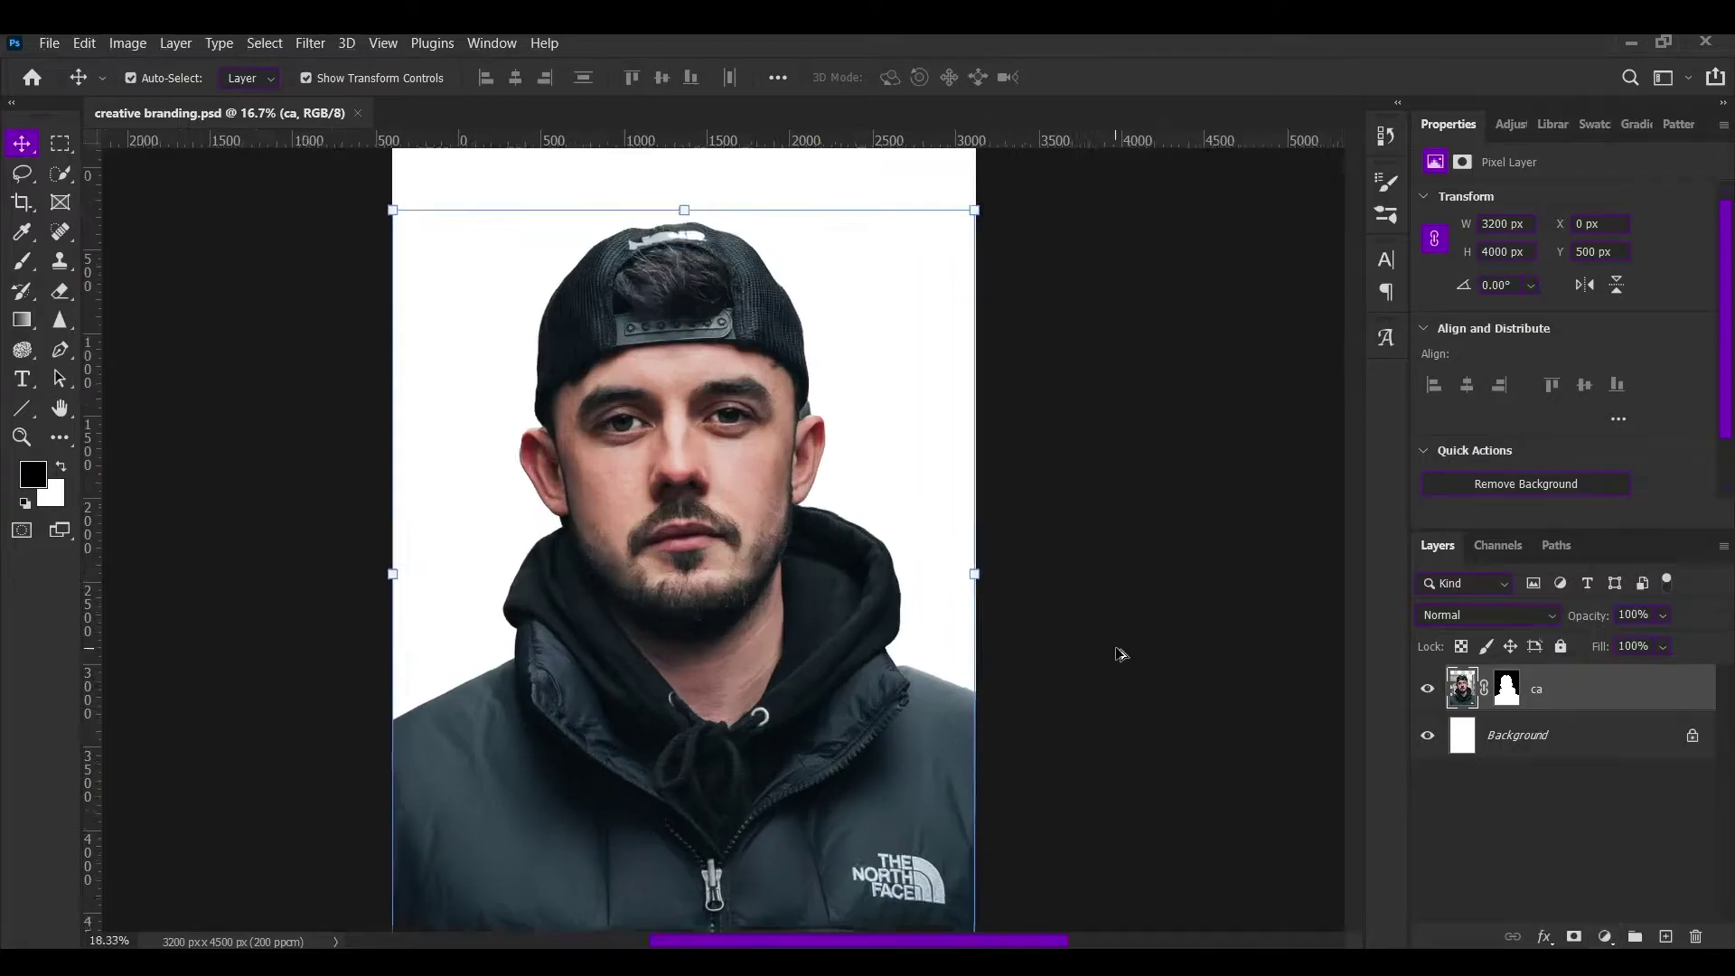
click(1603, 938)
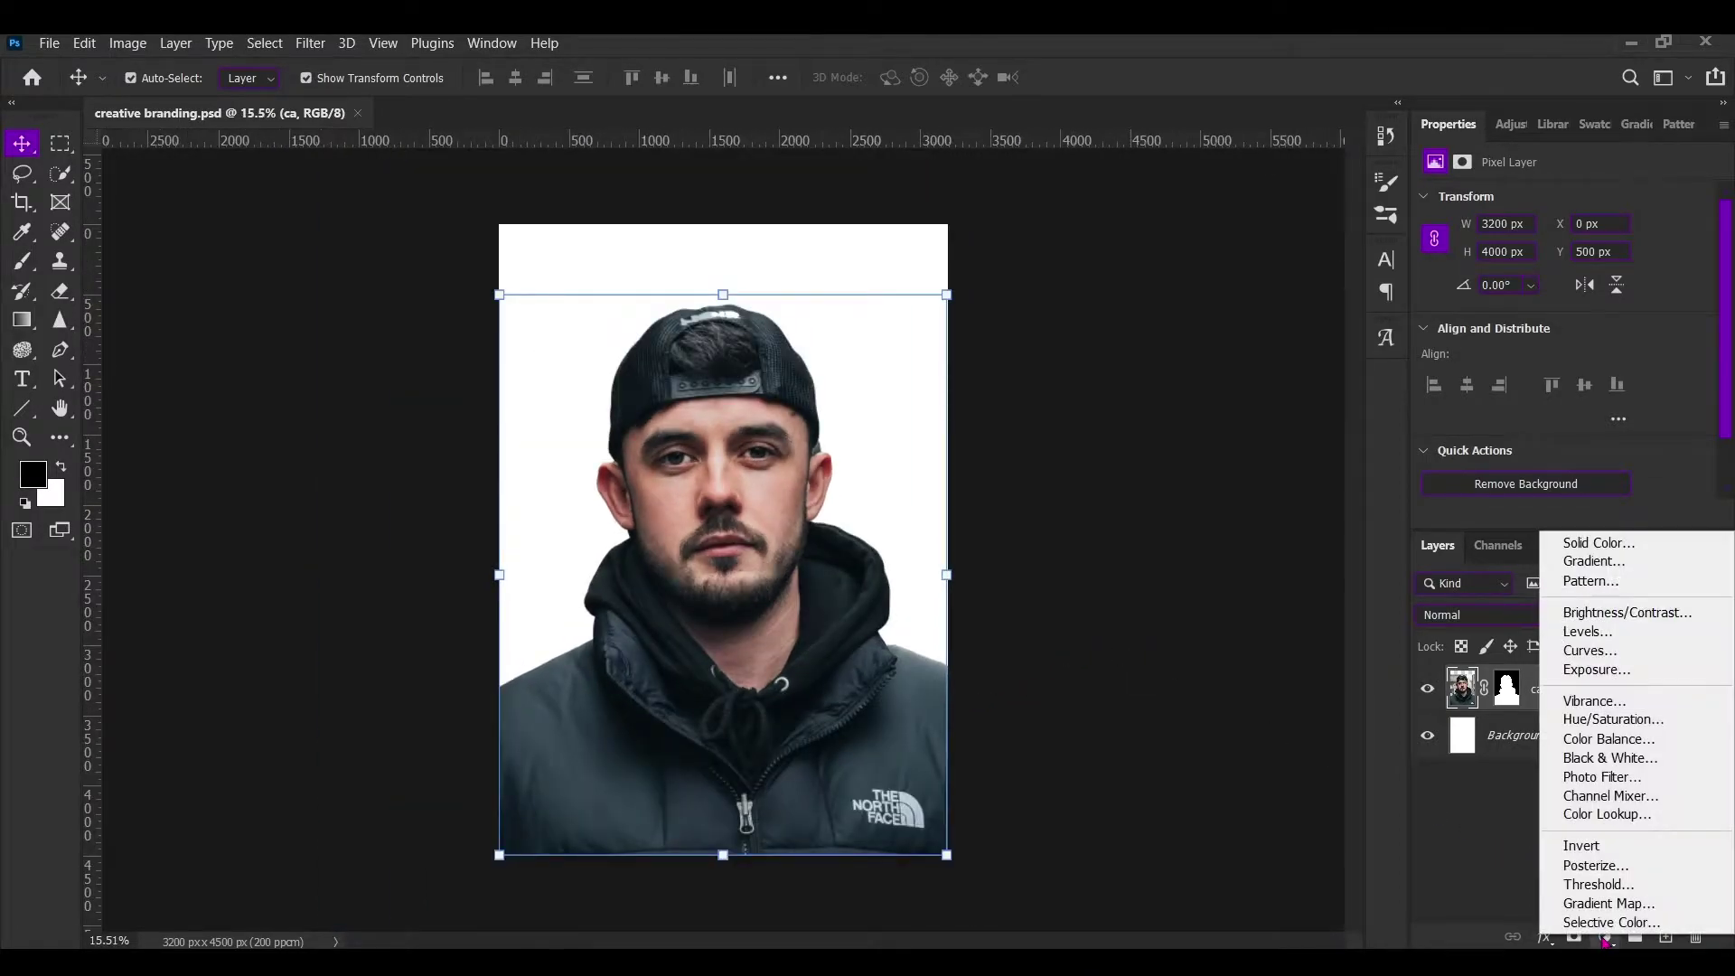
click(1609, 758)
click(1563, 516)
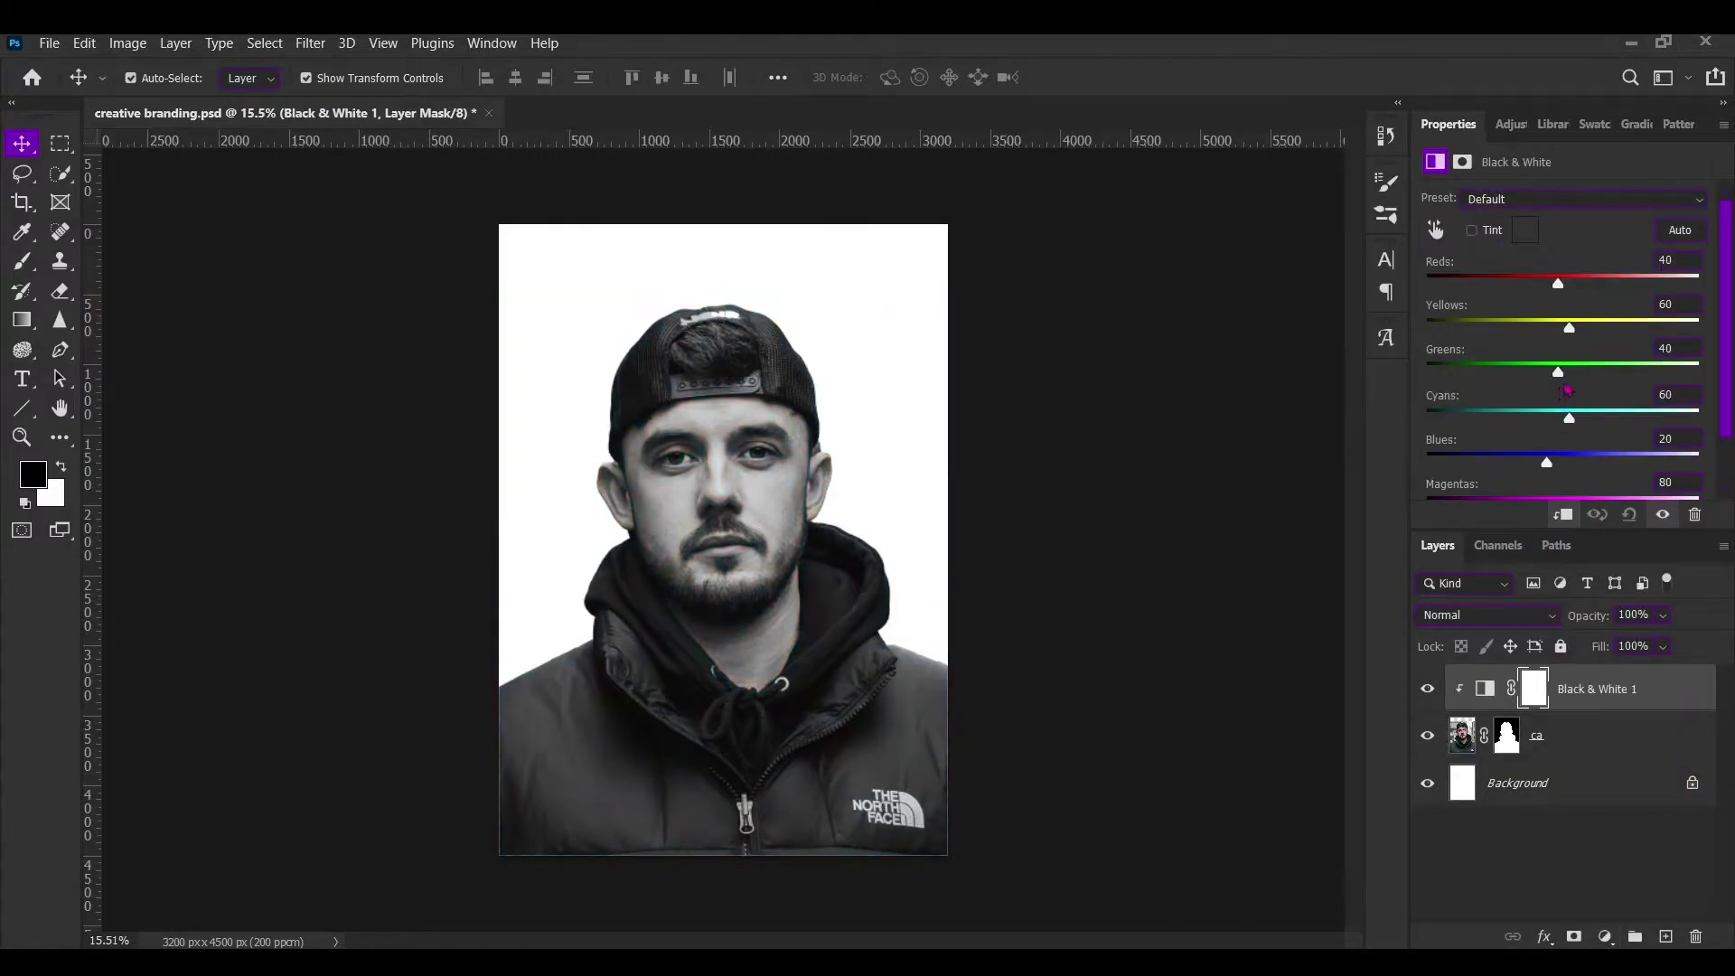
Step: Darken the Reds, Yellows and Cyans (-103) tones, then save the document
alt+scroll(1030, 463, up, 1)
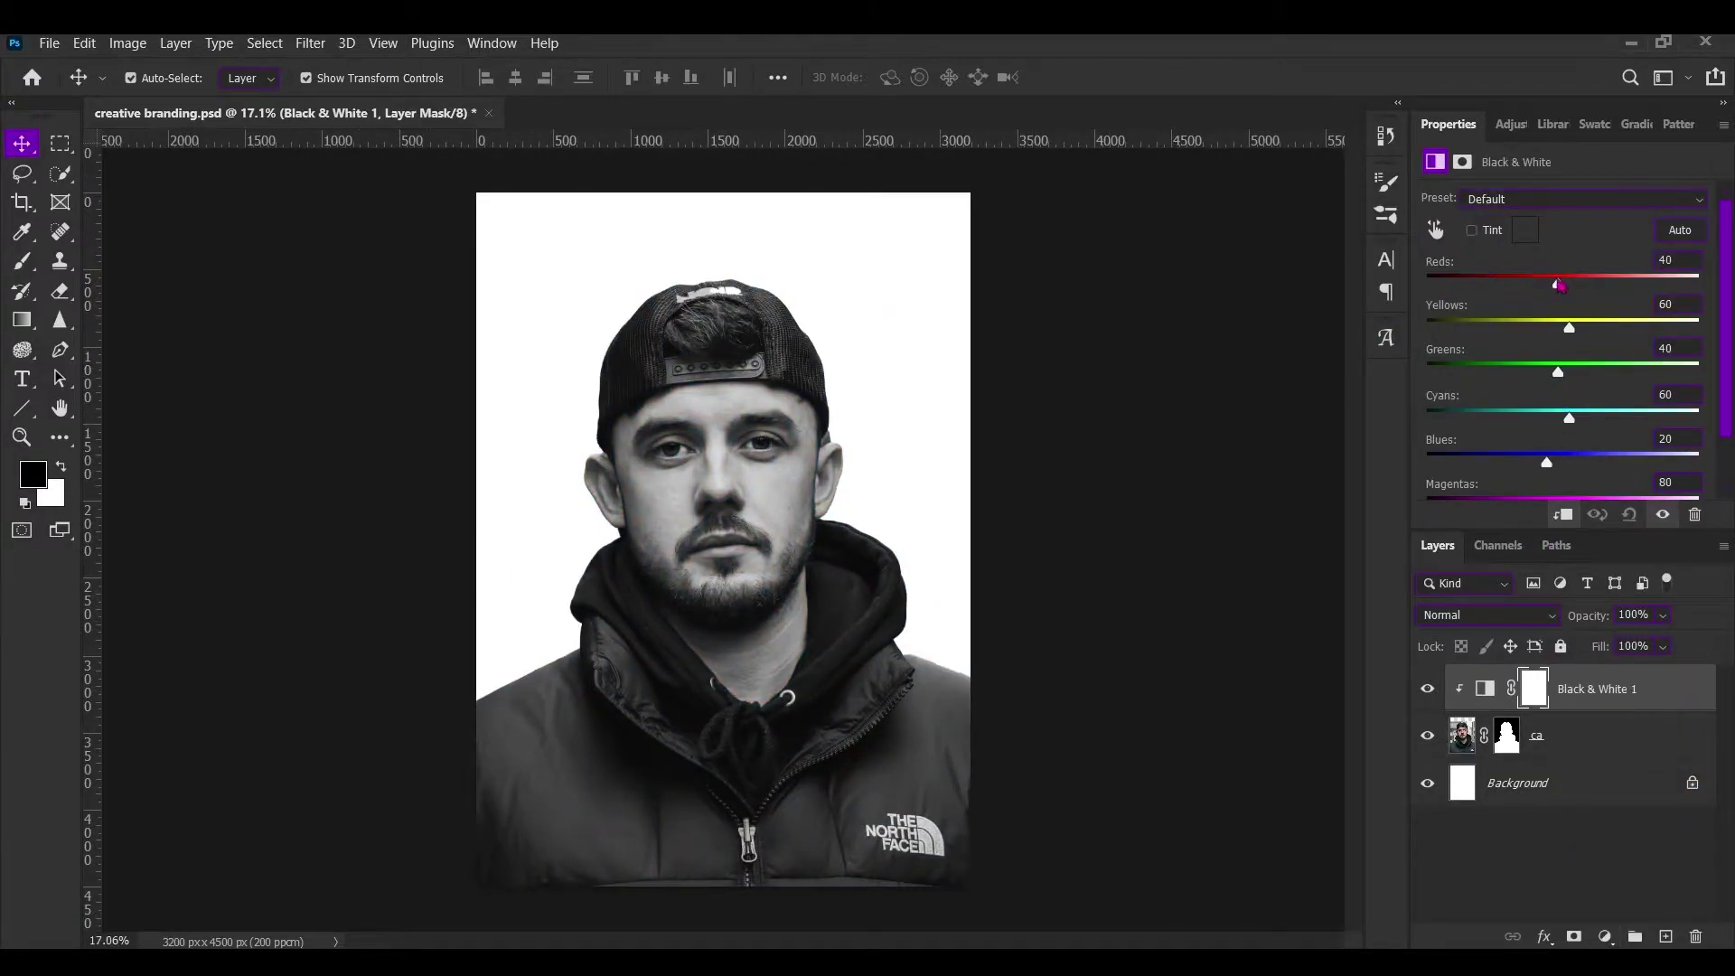
drag(1560, 289, 1563, 310)
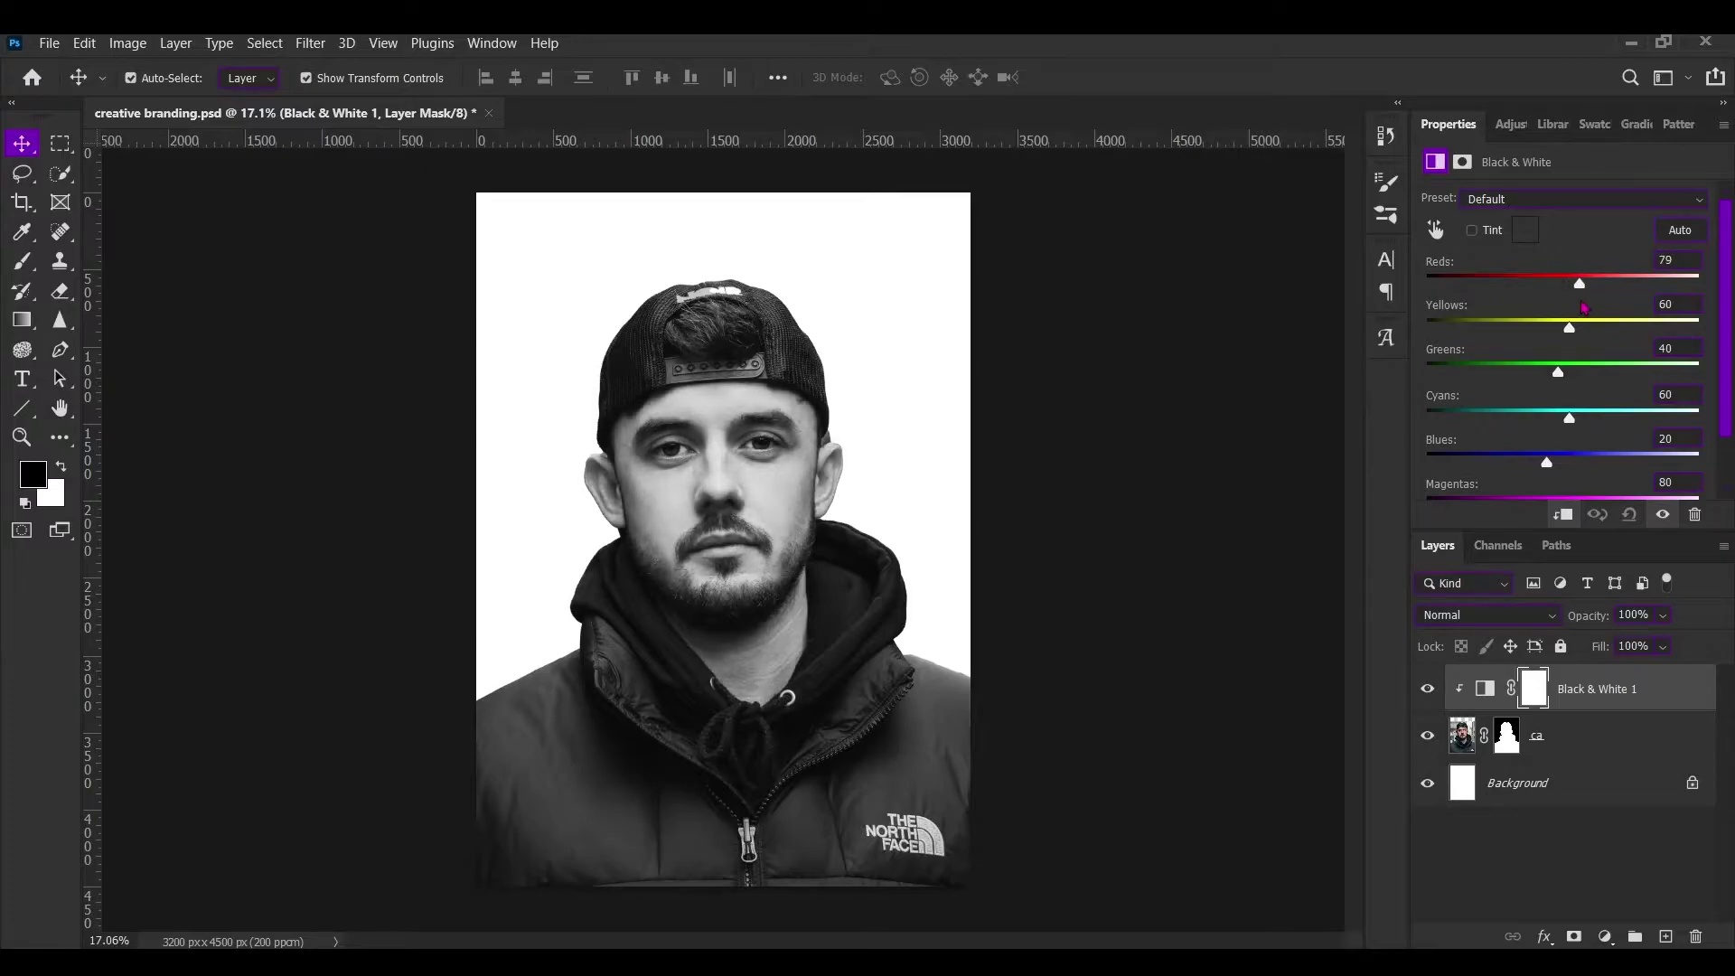
drag(1573, 334, 1557, 333)
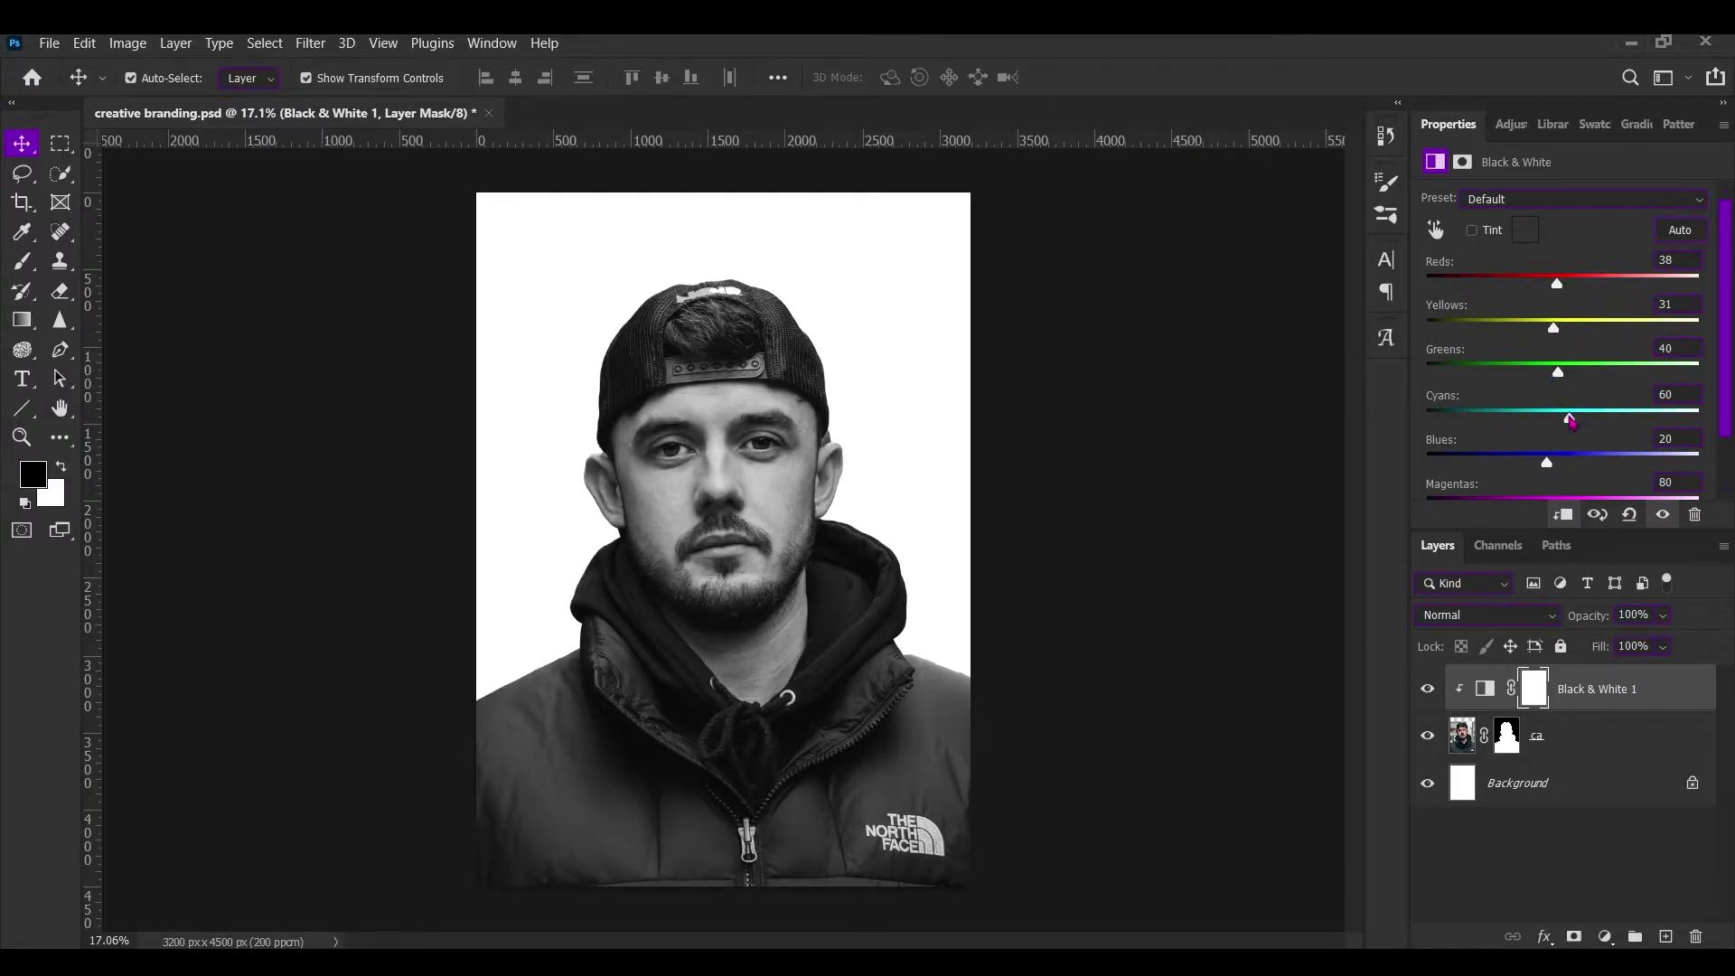
mouse_move(1571, 421)
mouse_down()
mouse_move(1497, 418)
mouse_move(1480, 430)
mouse_move(1506, 464)
mouse_up()
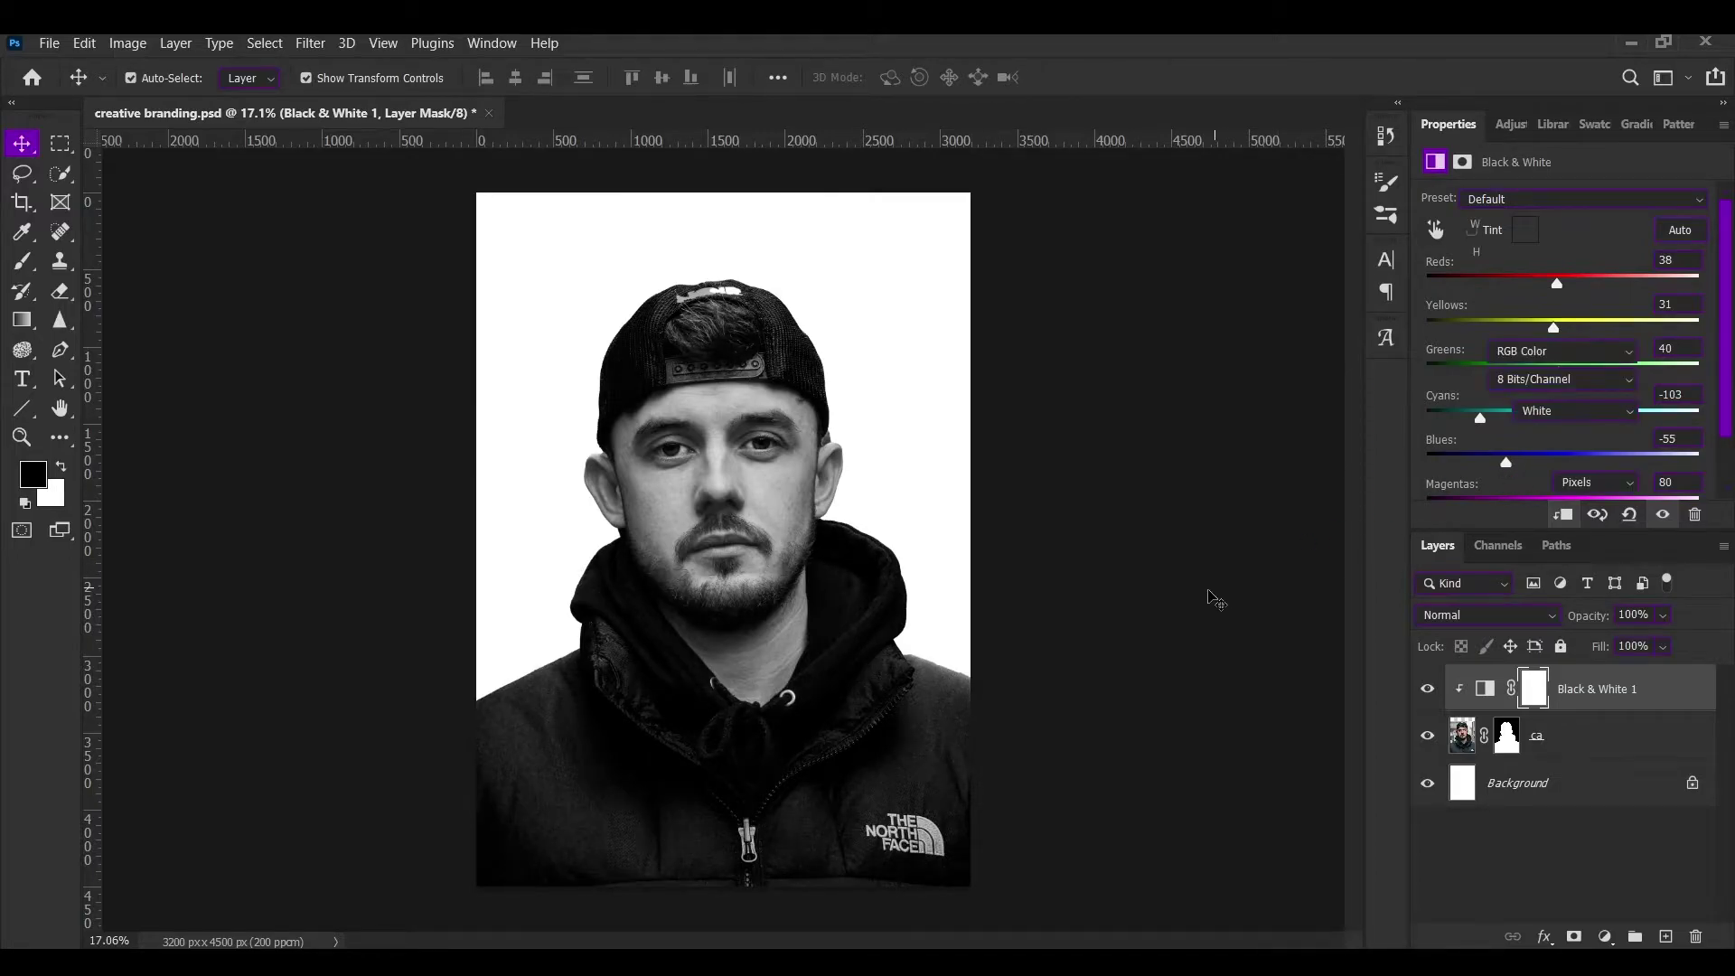
click(1166, 626)
scroll(1166, 626, down, 1)
scroll(1164, 626, up, 1)
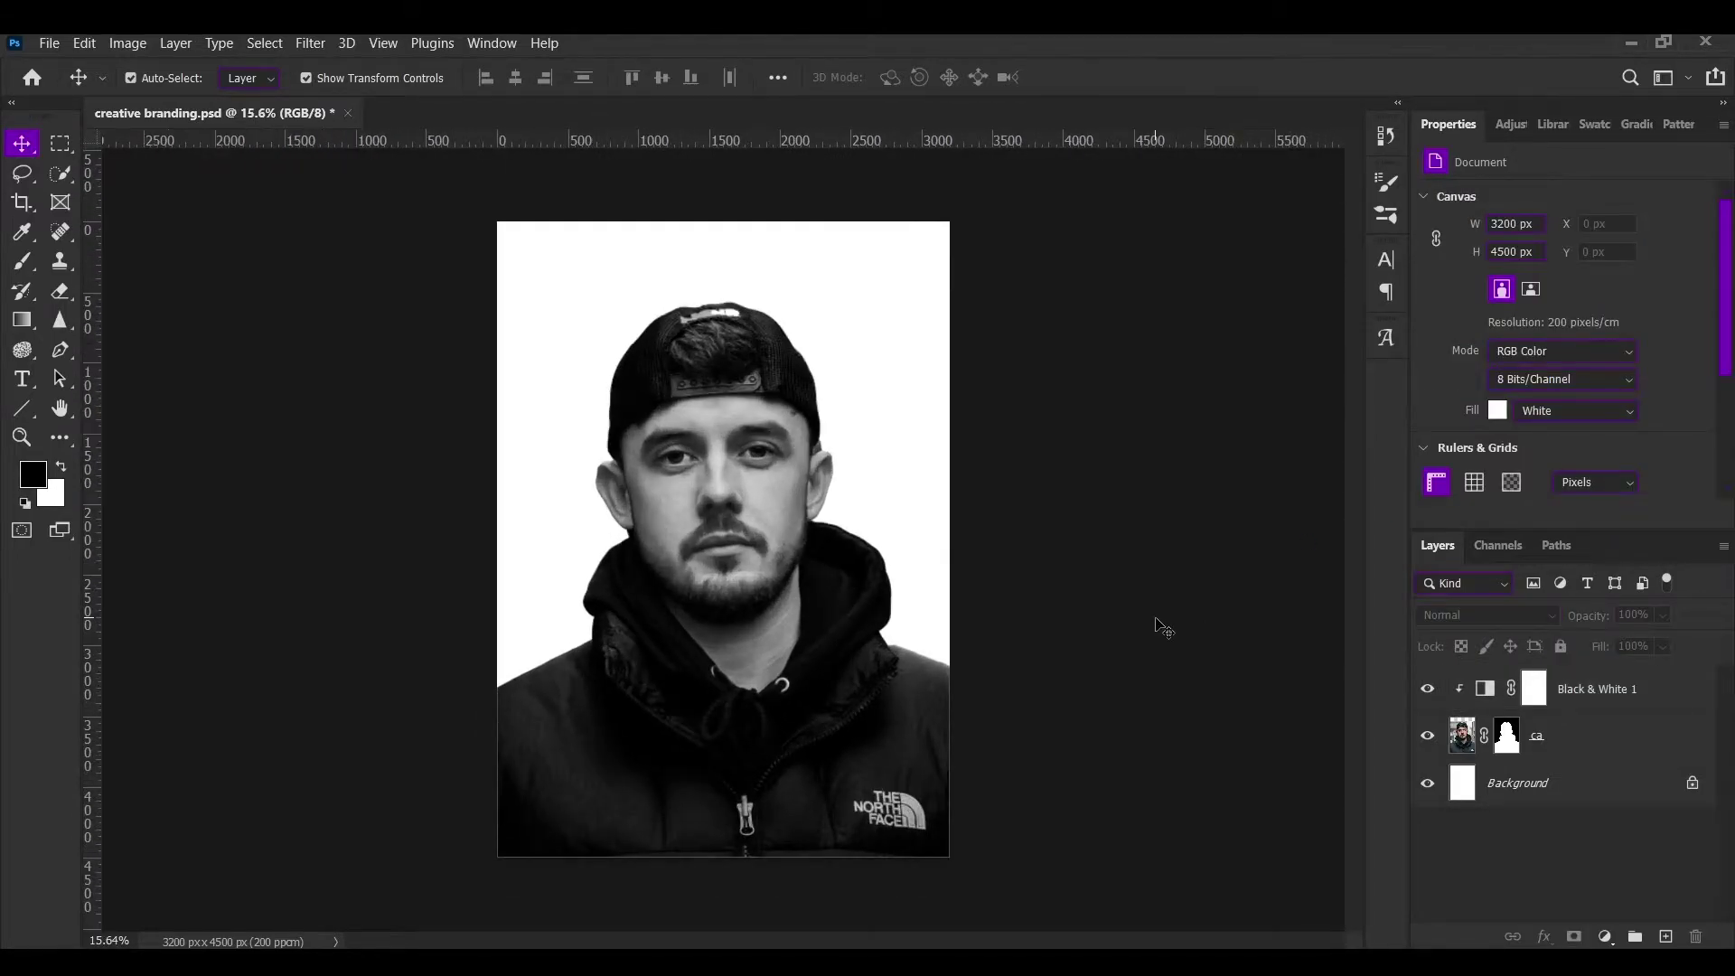
key(ctrl+s)
scroll(1164, 626, up, 1)
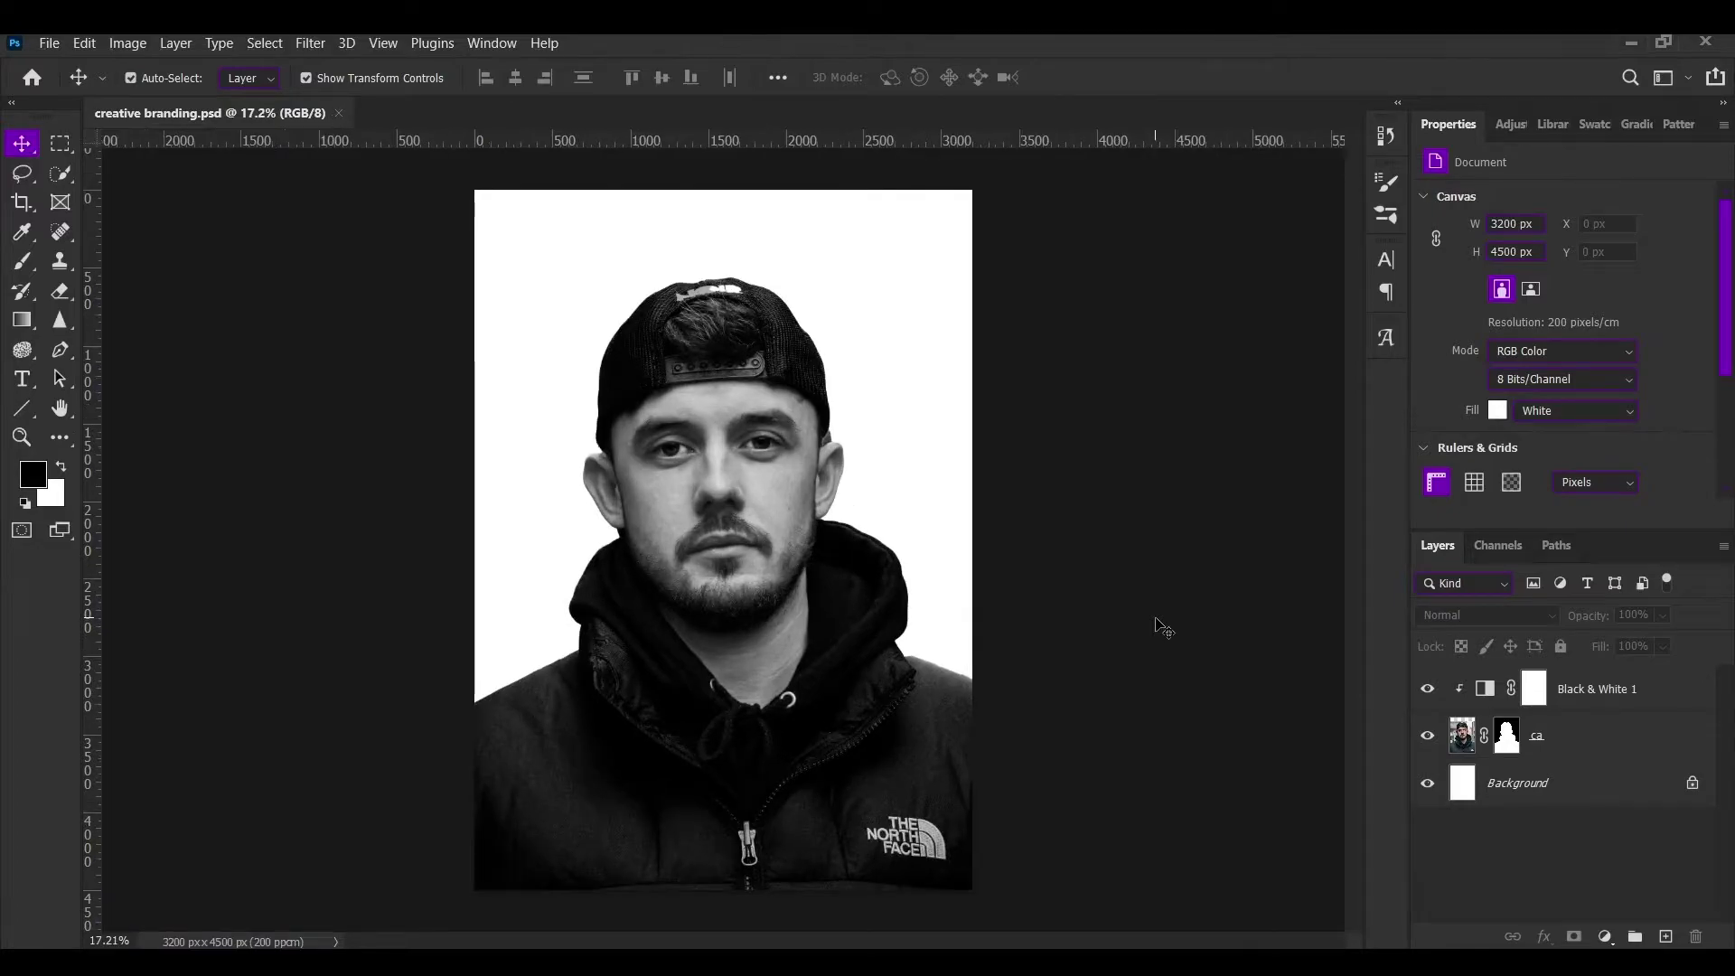
scroll(723, 533, down, 1)
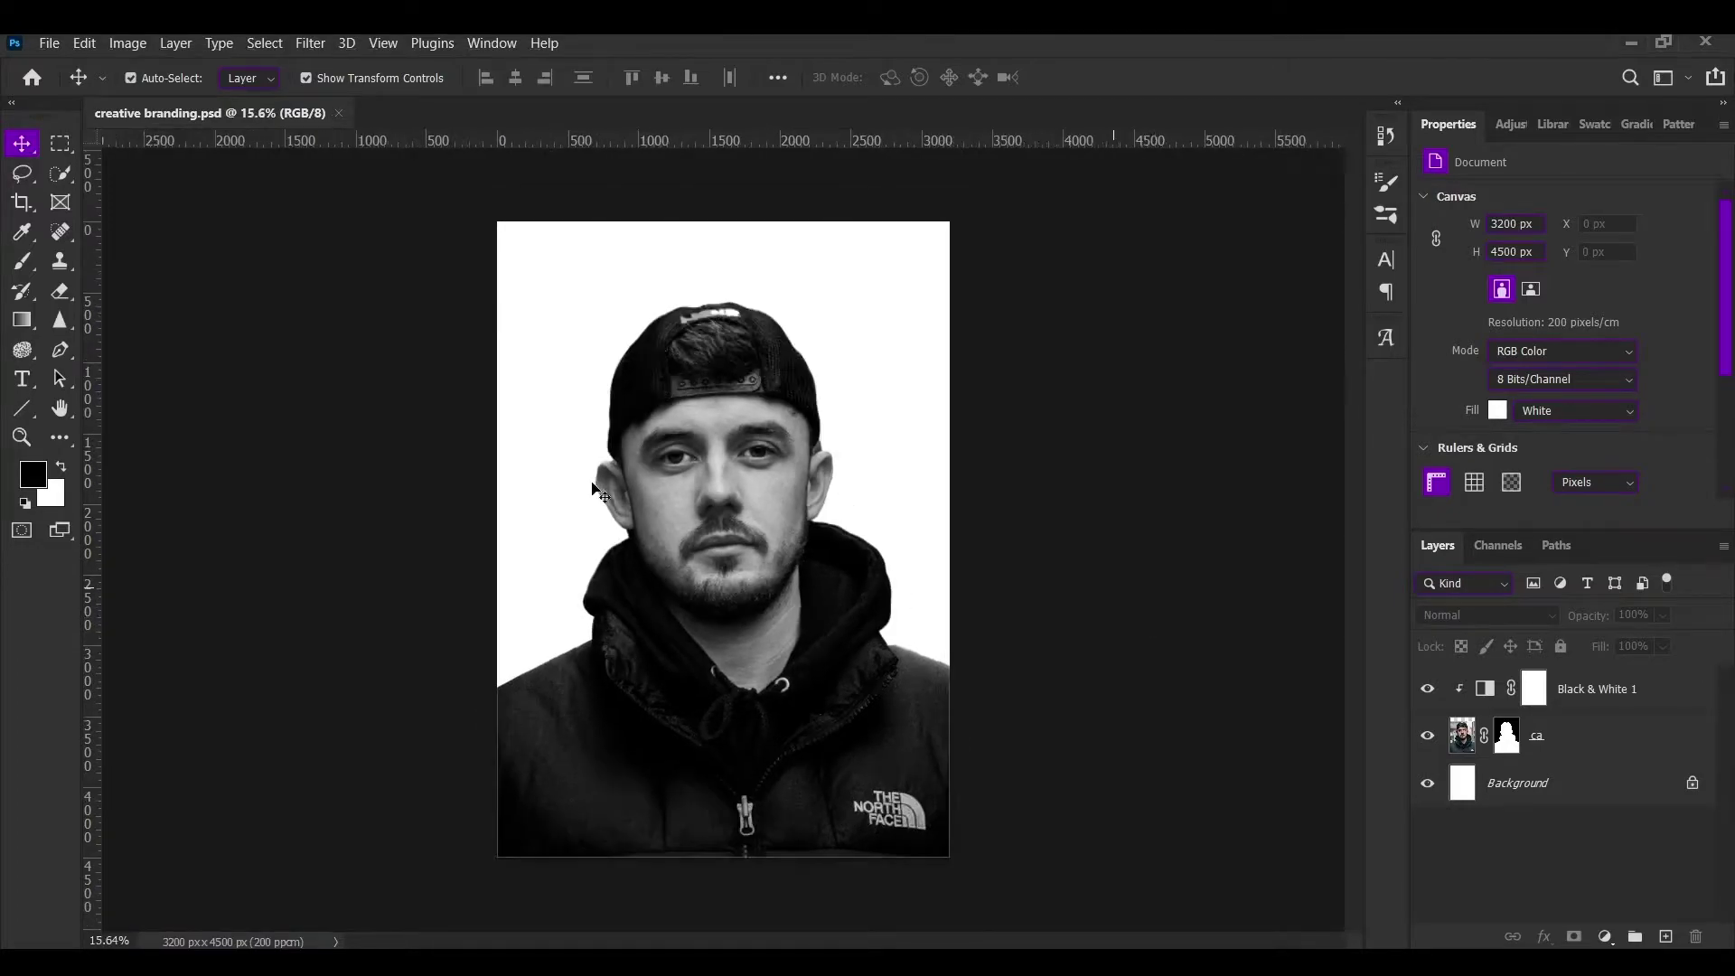
Step: Draw a 2806×1278 px black rectangle over the eyes, nudged to X 197, Y 1071.81
click(25, 412)
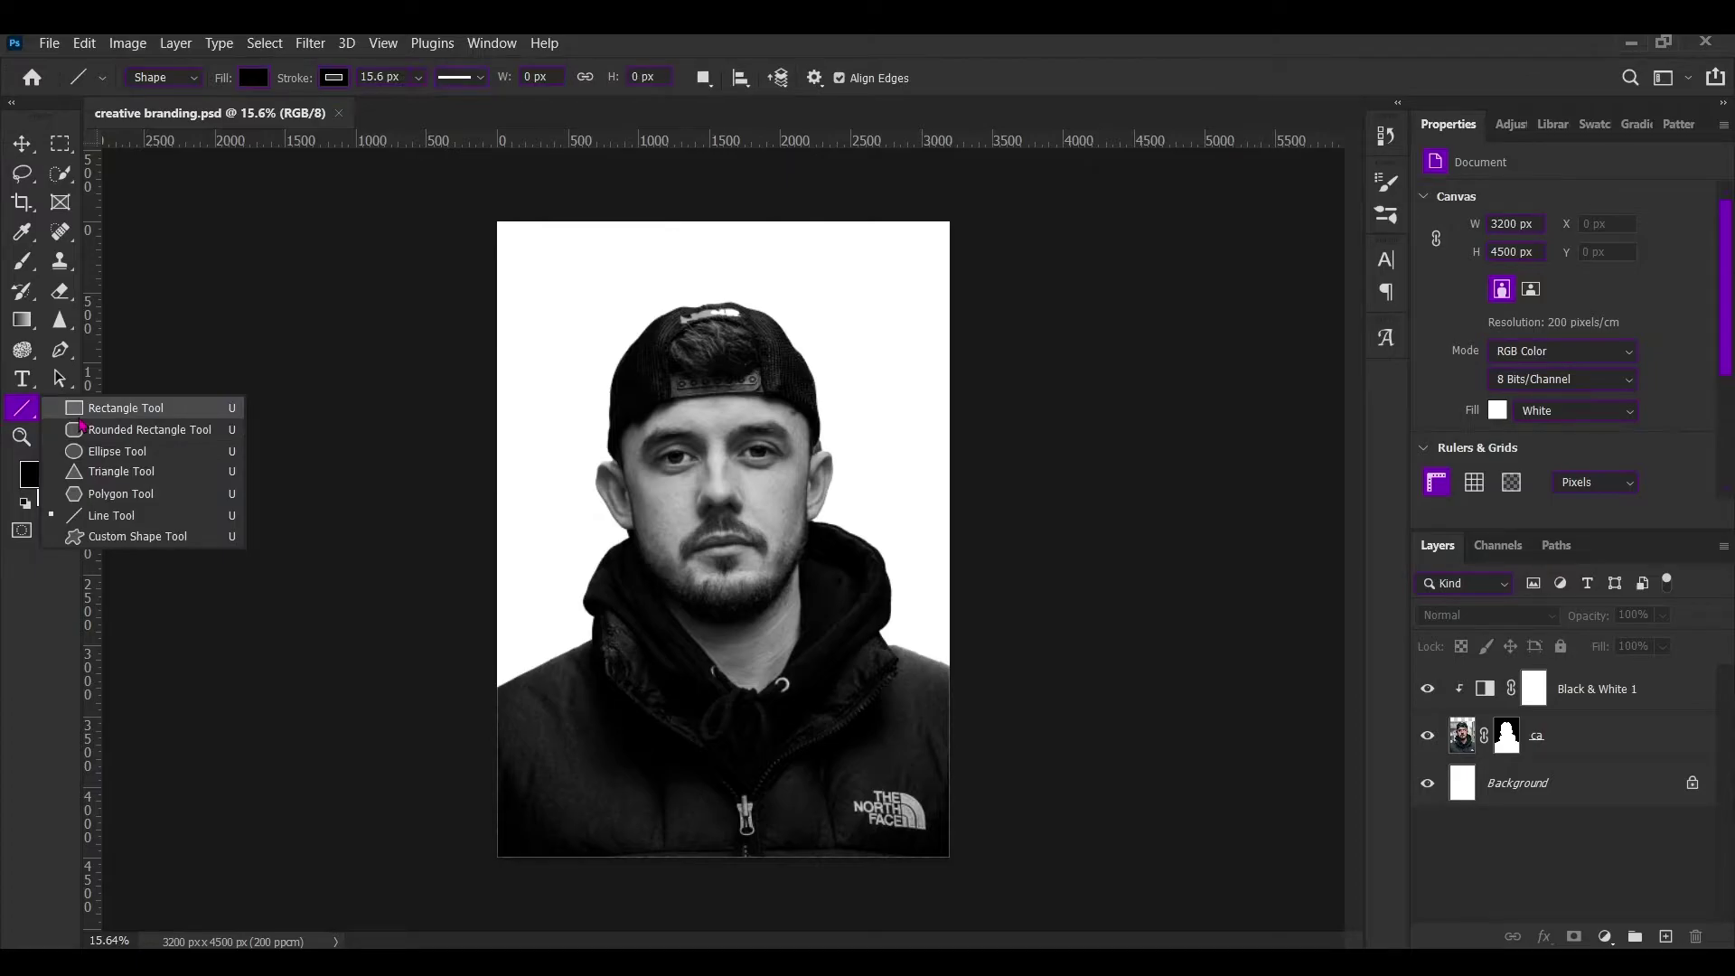
click(83, 411)
drag(528, 351, 926, 532)
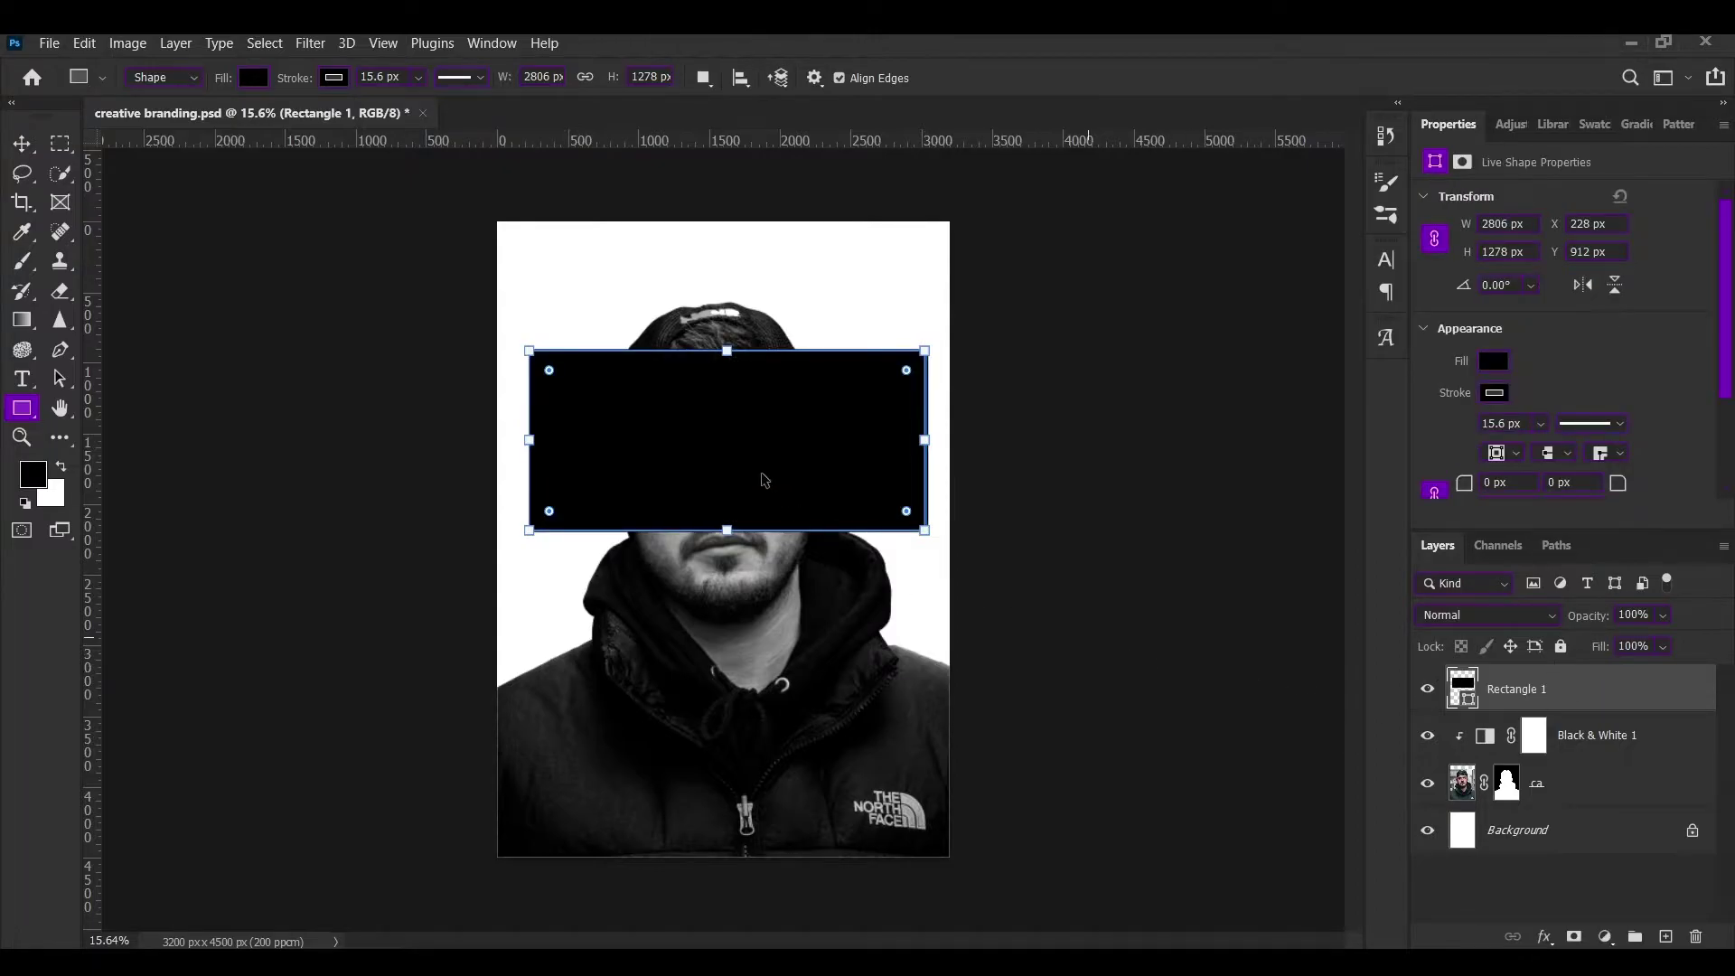
key(ctrl+t)
drag(740, 459, 738, 475)
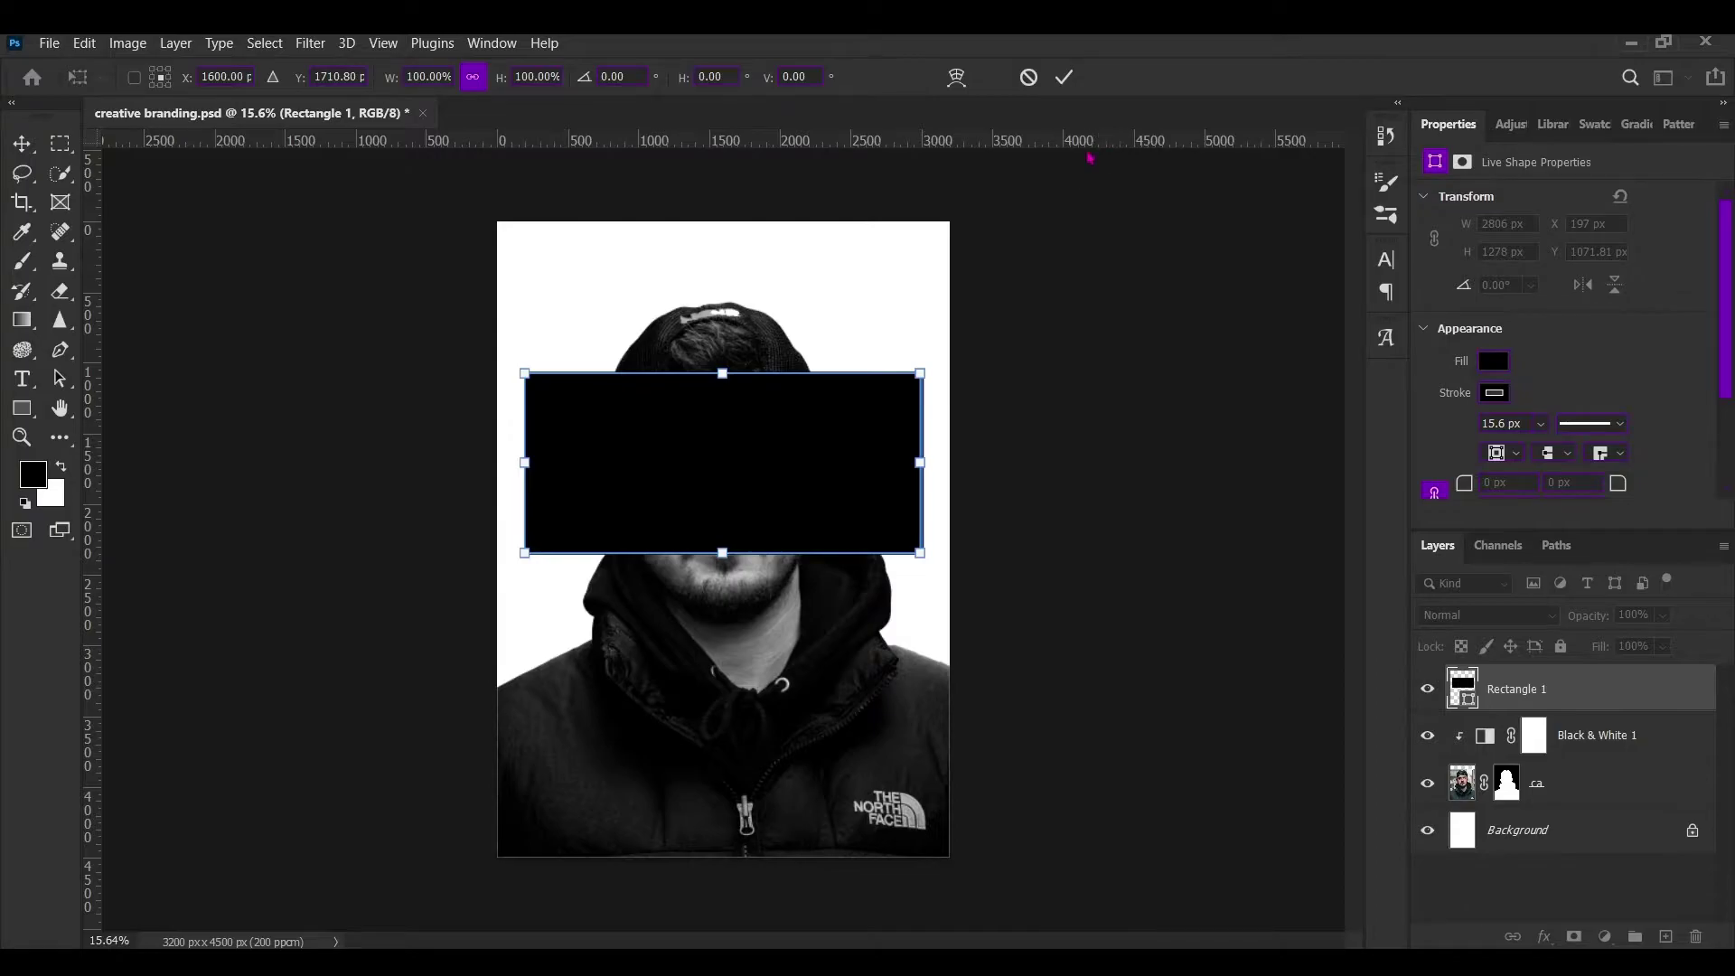
click(1066, 79)
Step: Give Rectangle 1 a red fill and no stroke
click(1496, 392)
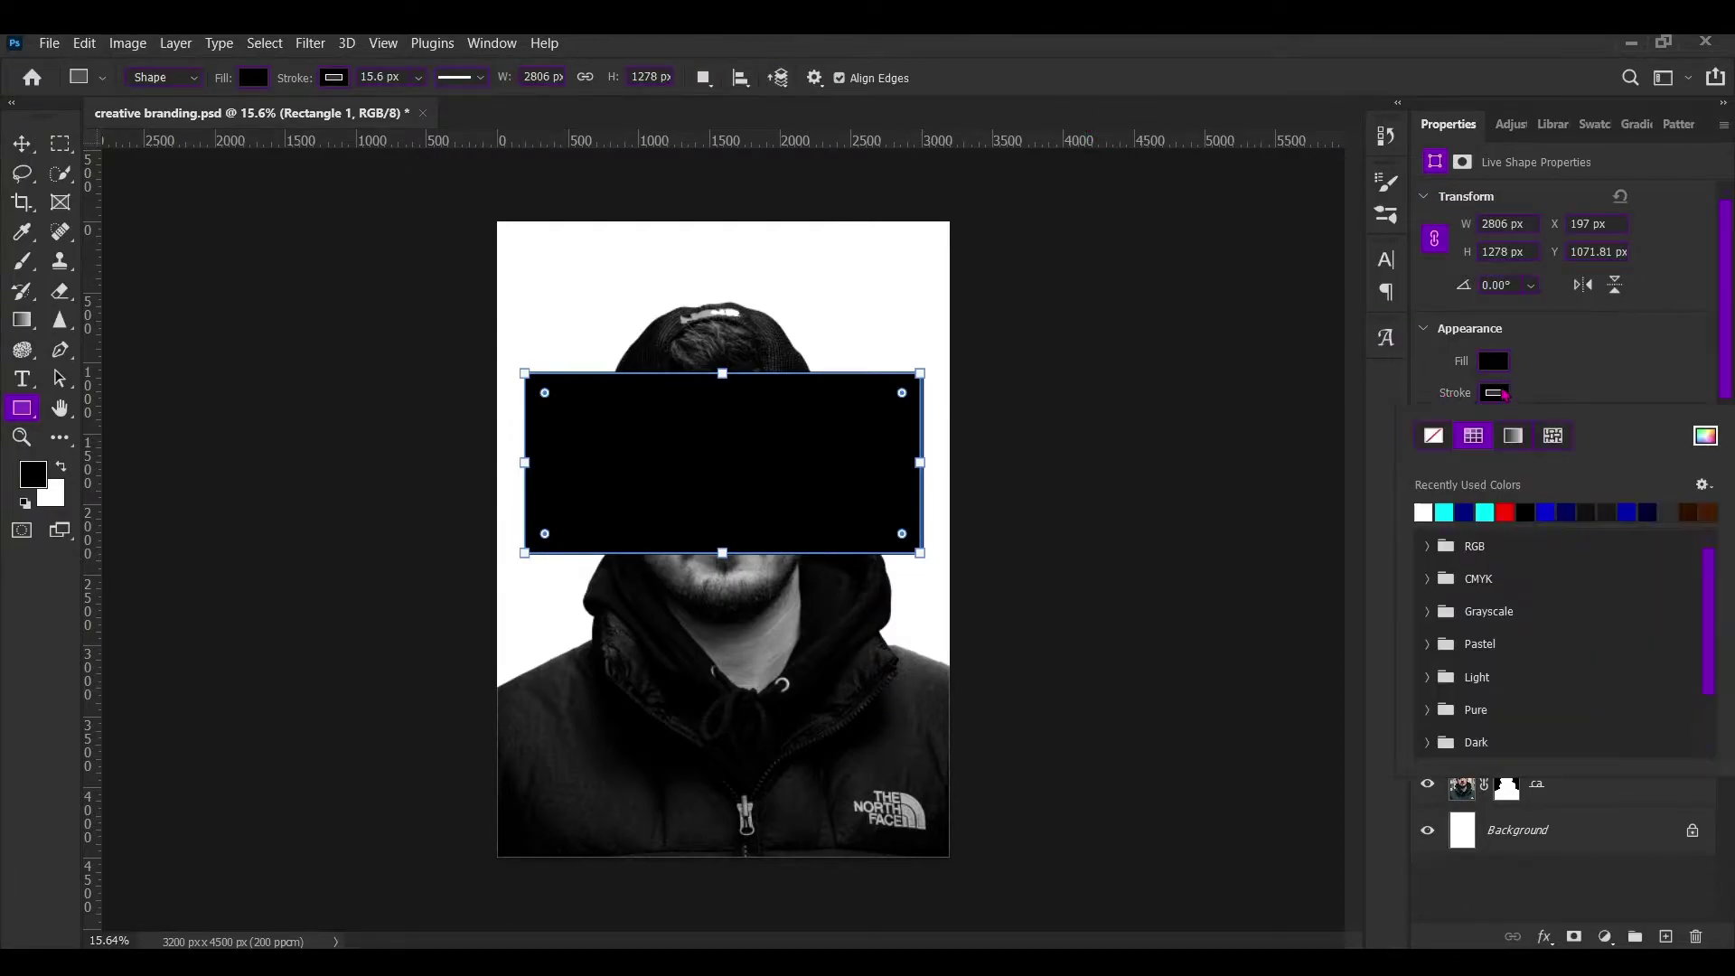
click(1433, 436)
click(1495, 361)
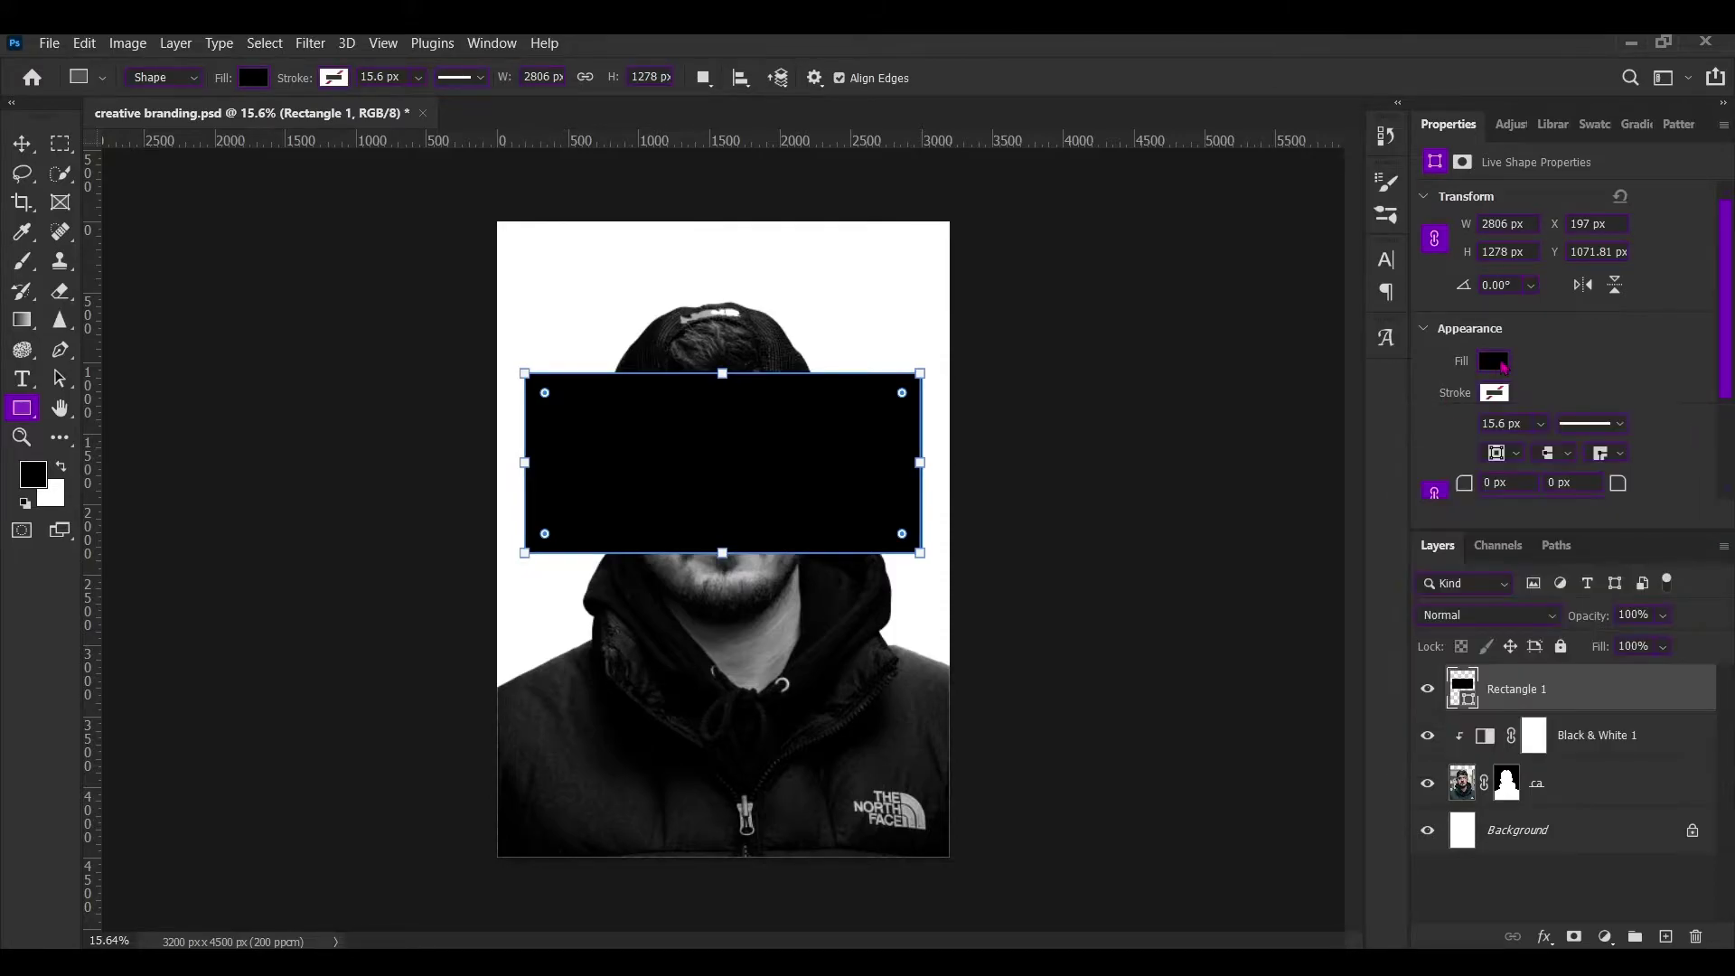
click(1507, 478)
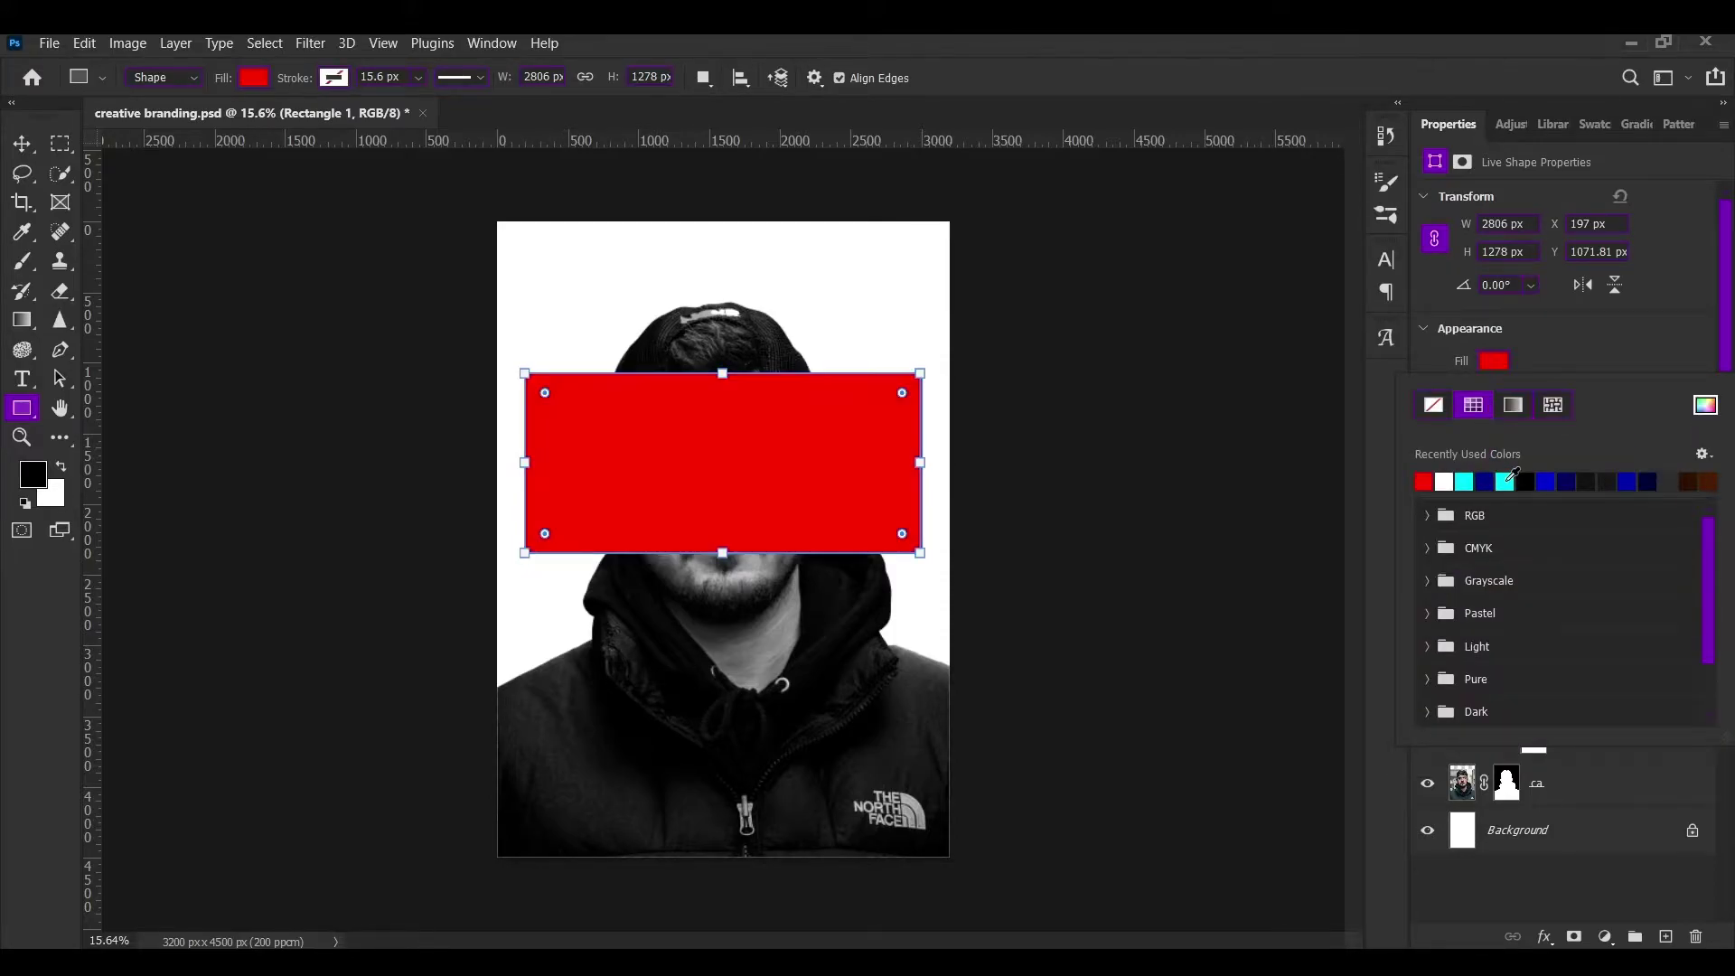
key(Escape)
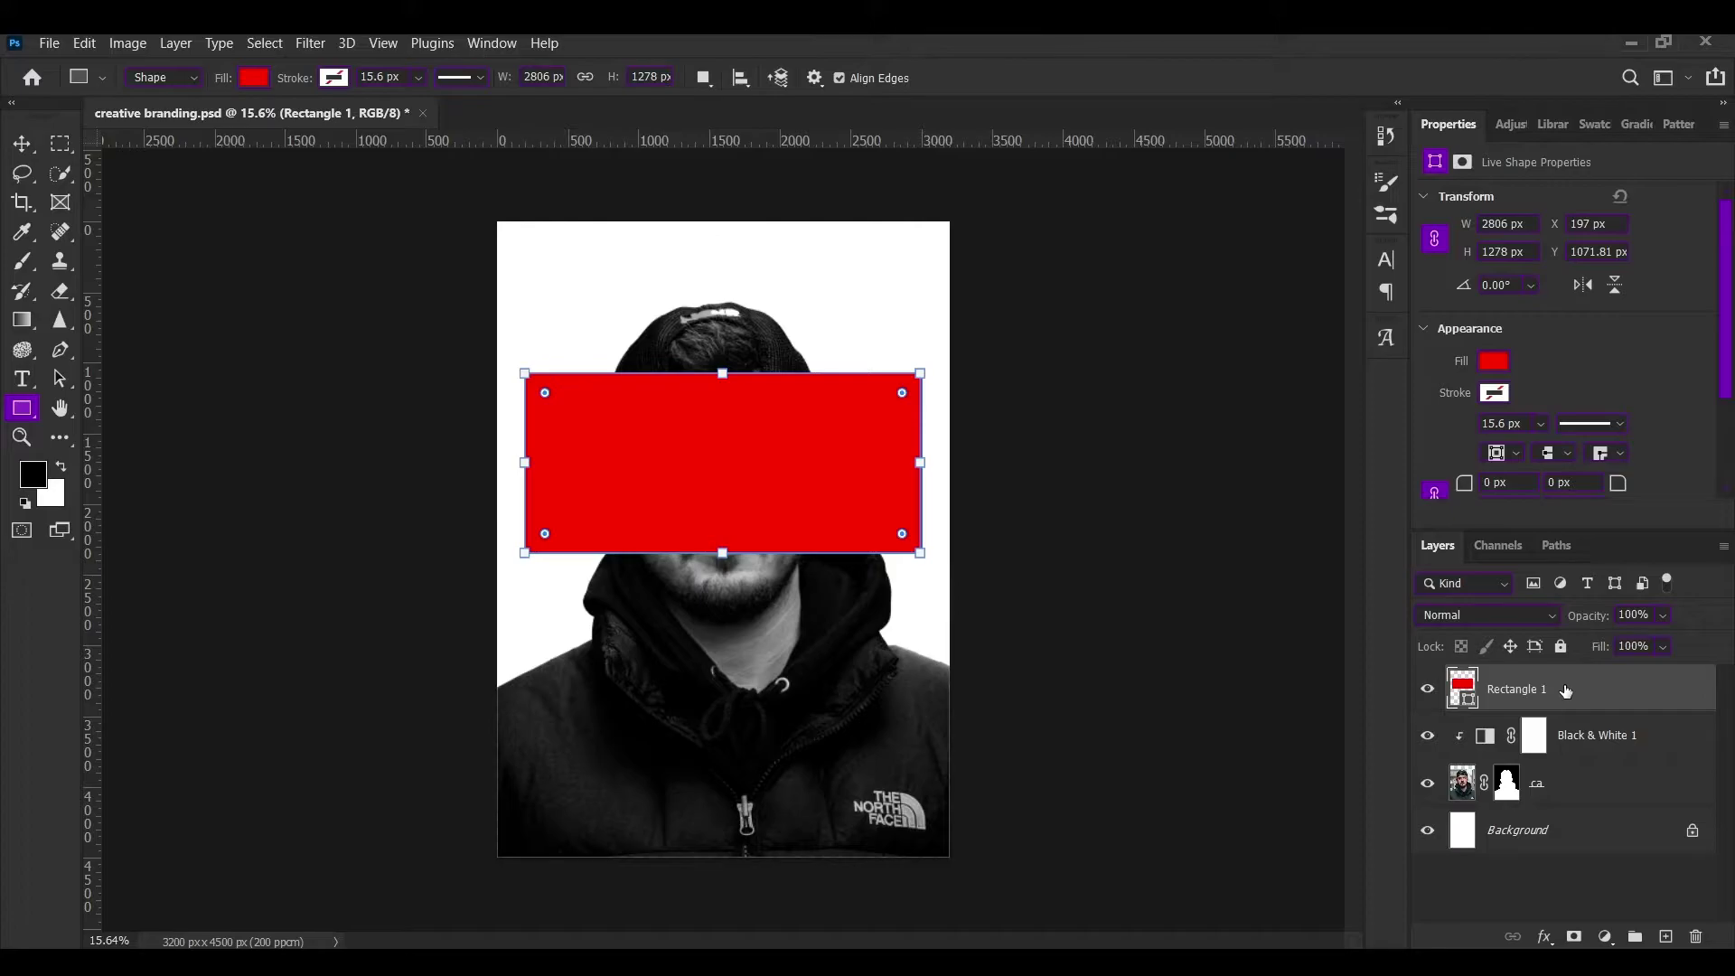
Step: Set the red band's blend mode to Multiply so the face shows through
click(1503, 624)
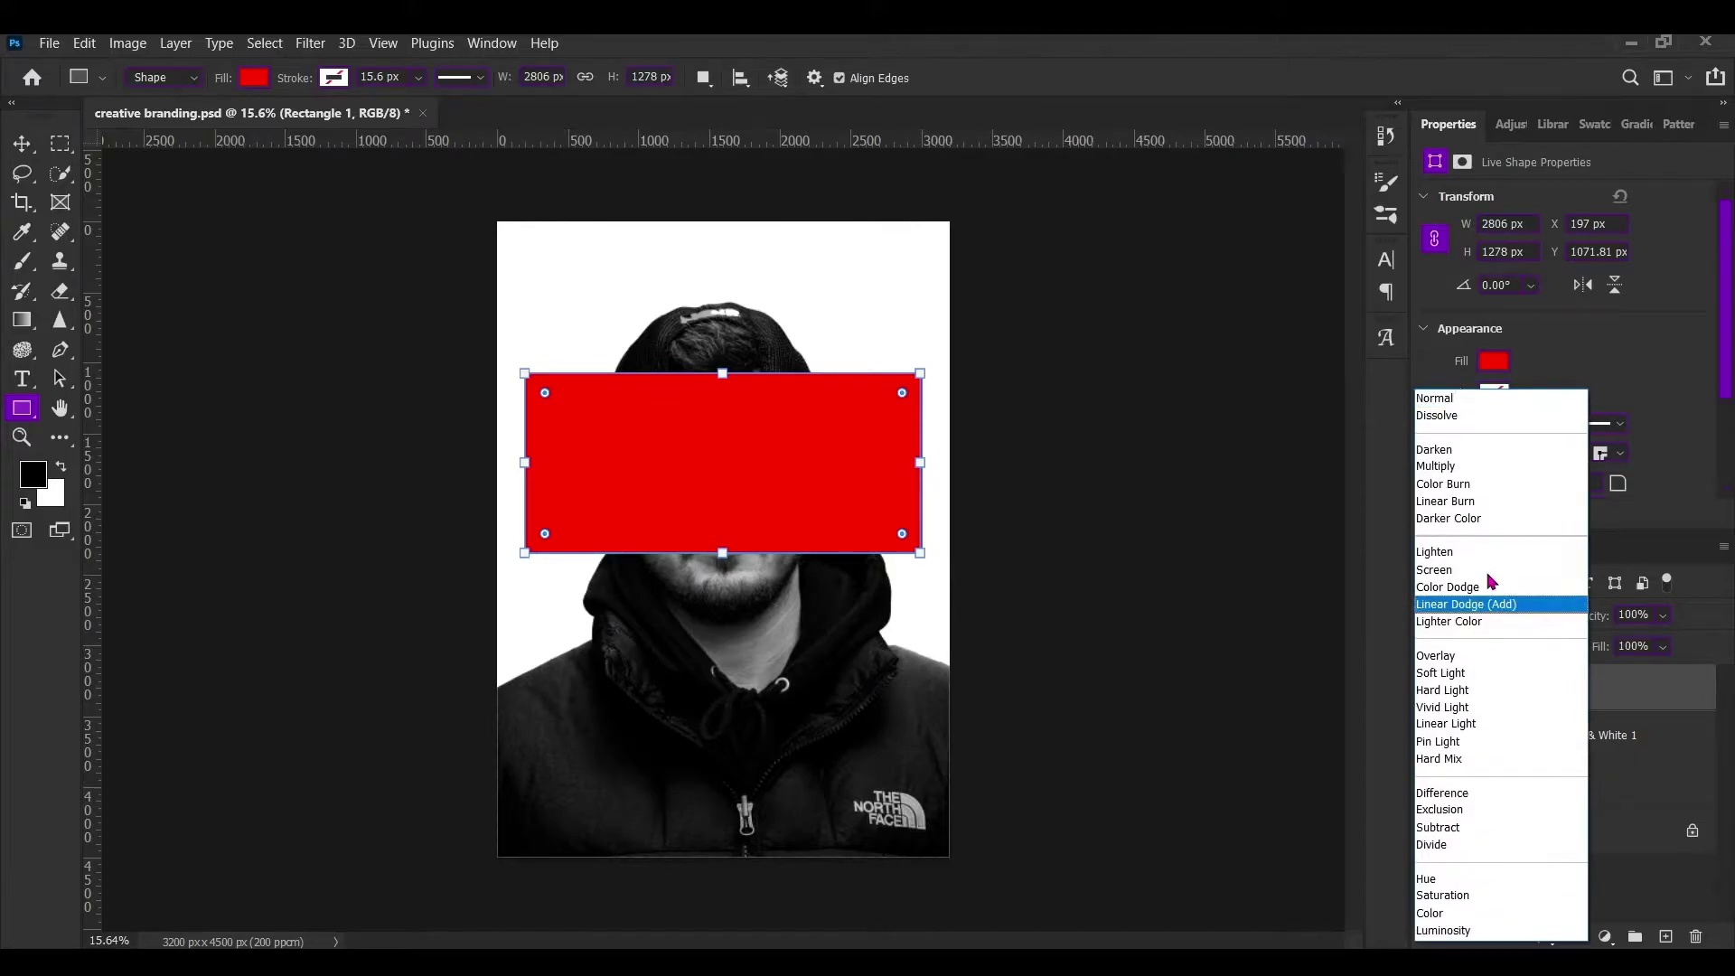
click(1472, 466)
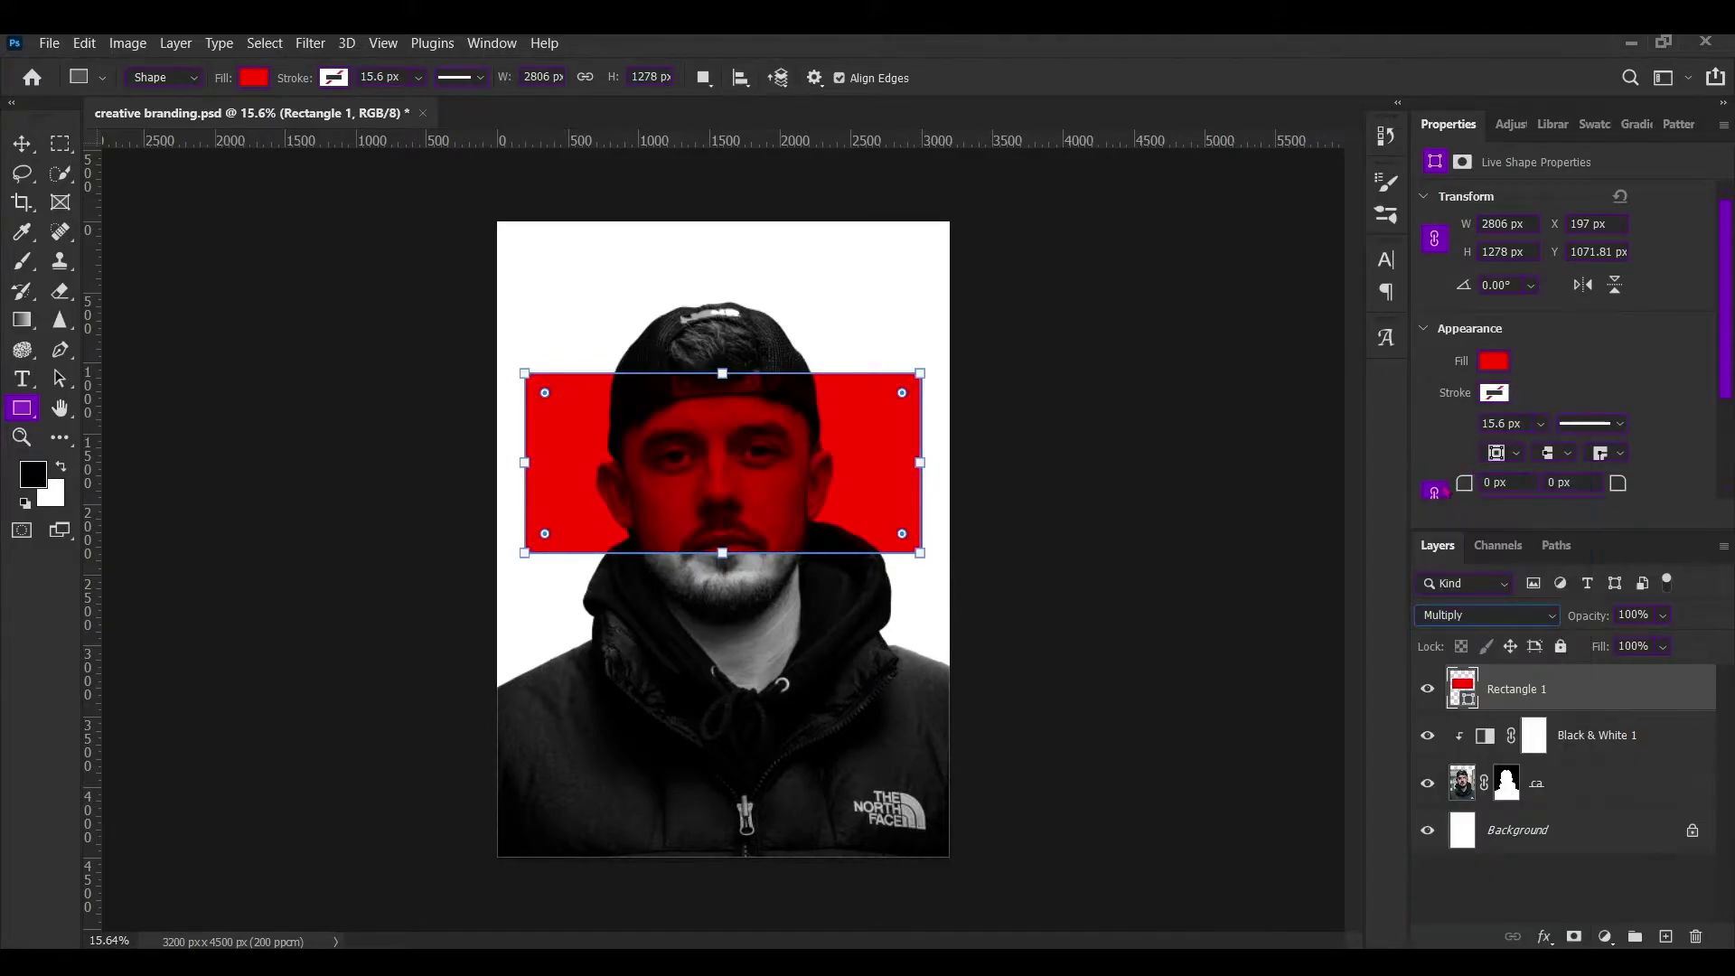
click(1207, 583)
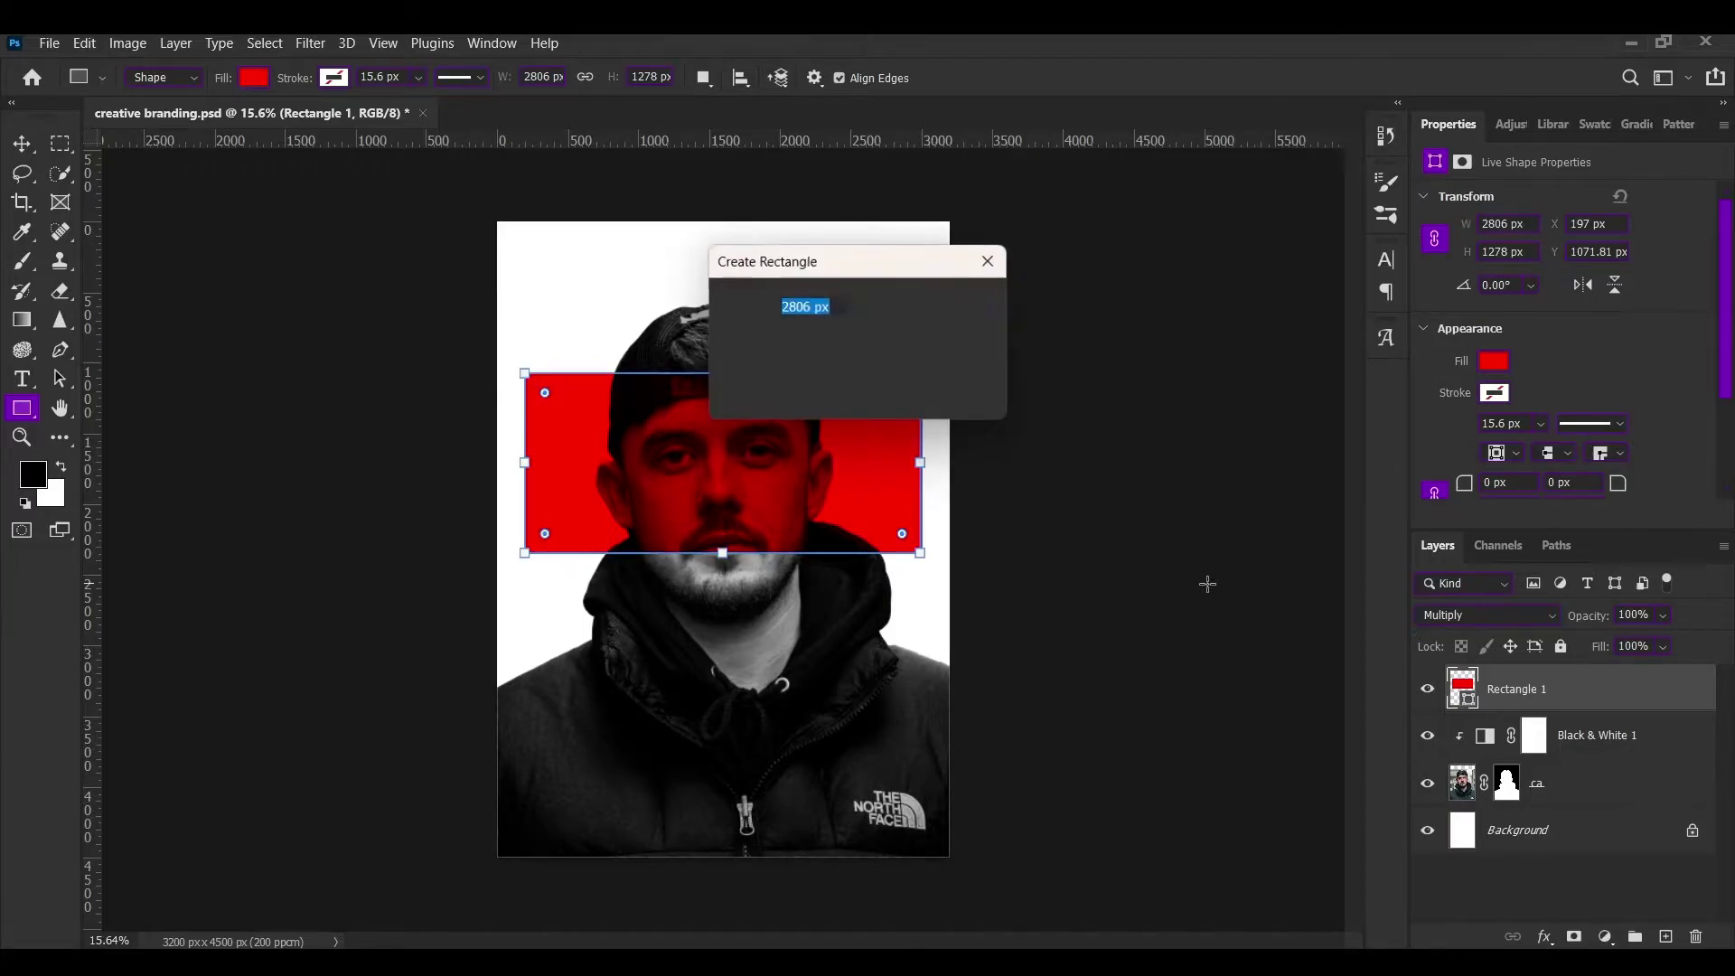
click(917, 390)
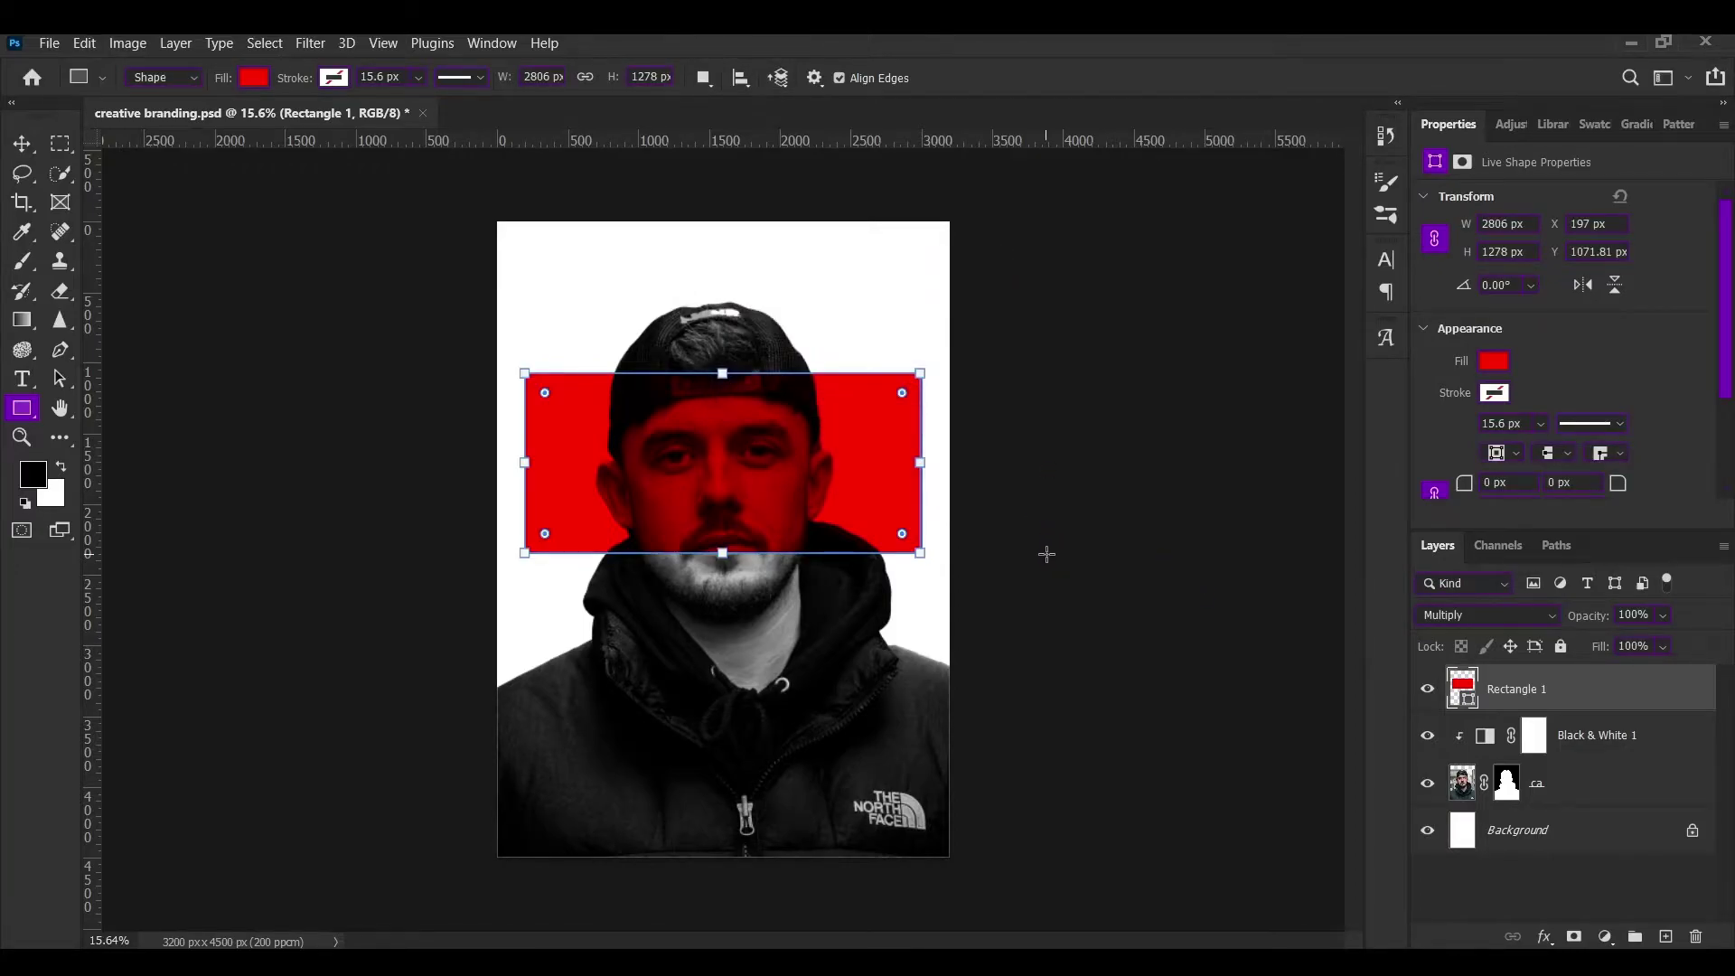
key(v)
click(1047, 554)
scroll(1048, 556, down, 1)
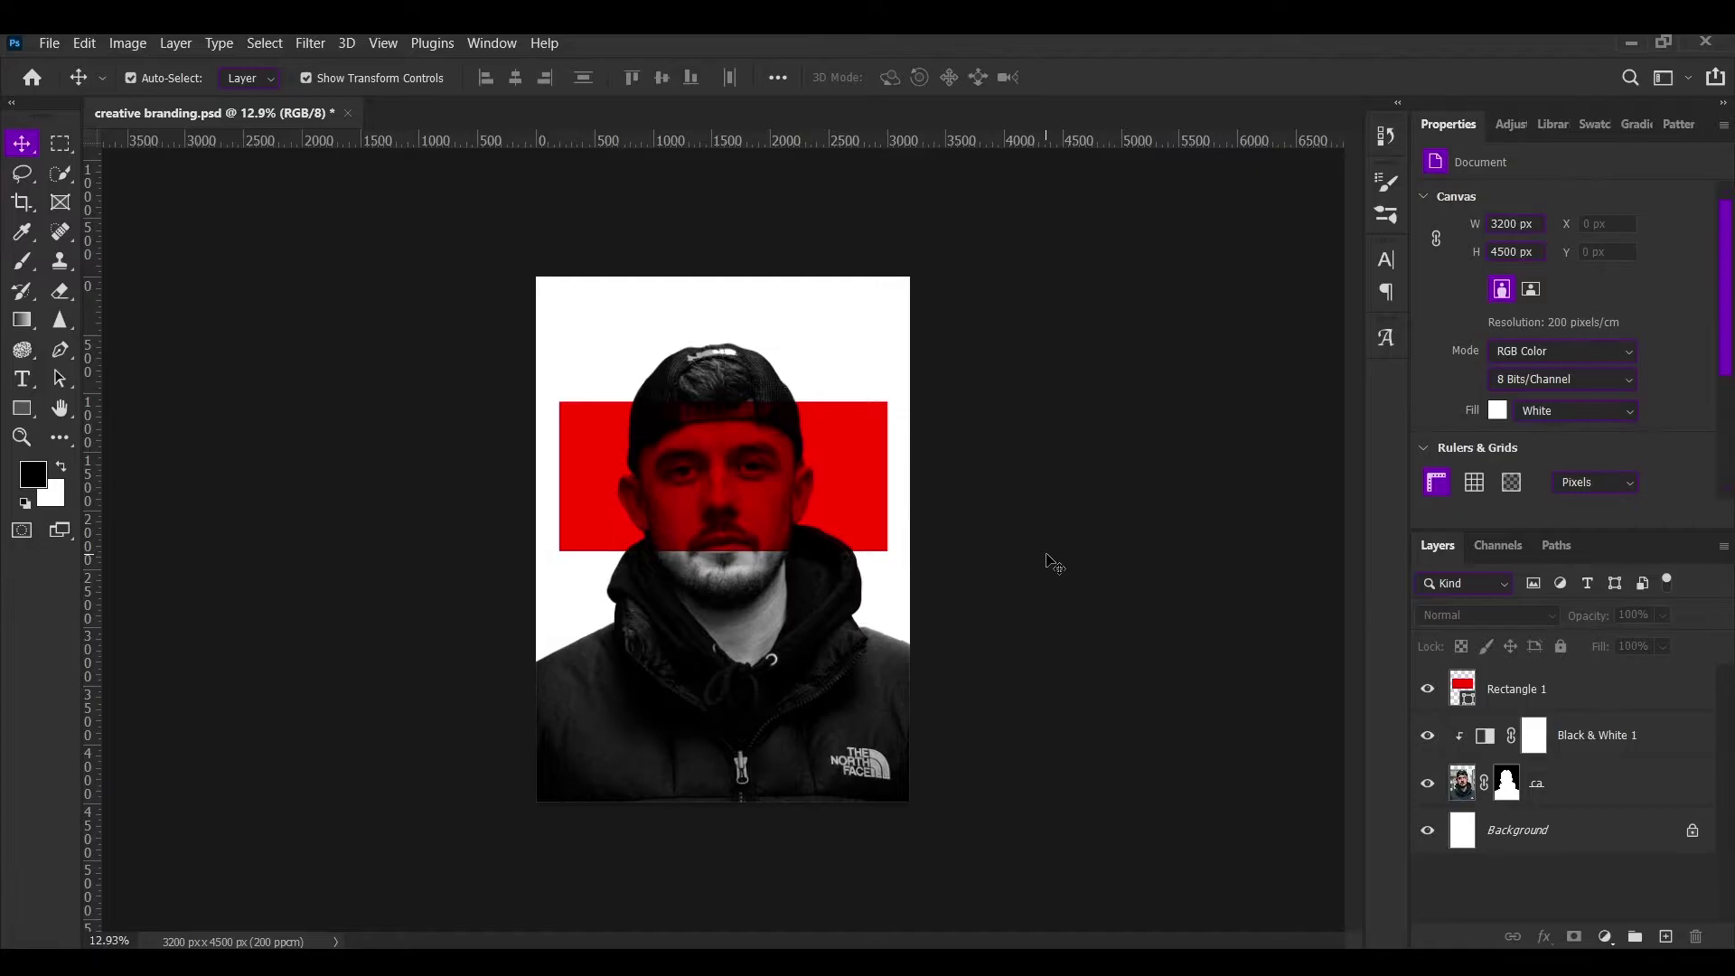
scroll(1048, 562, up, 1)
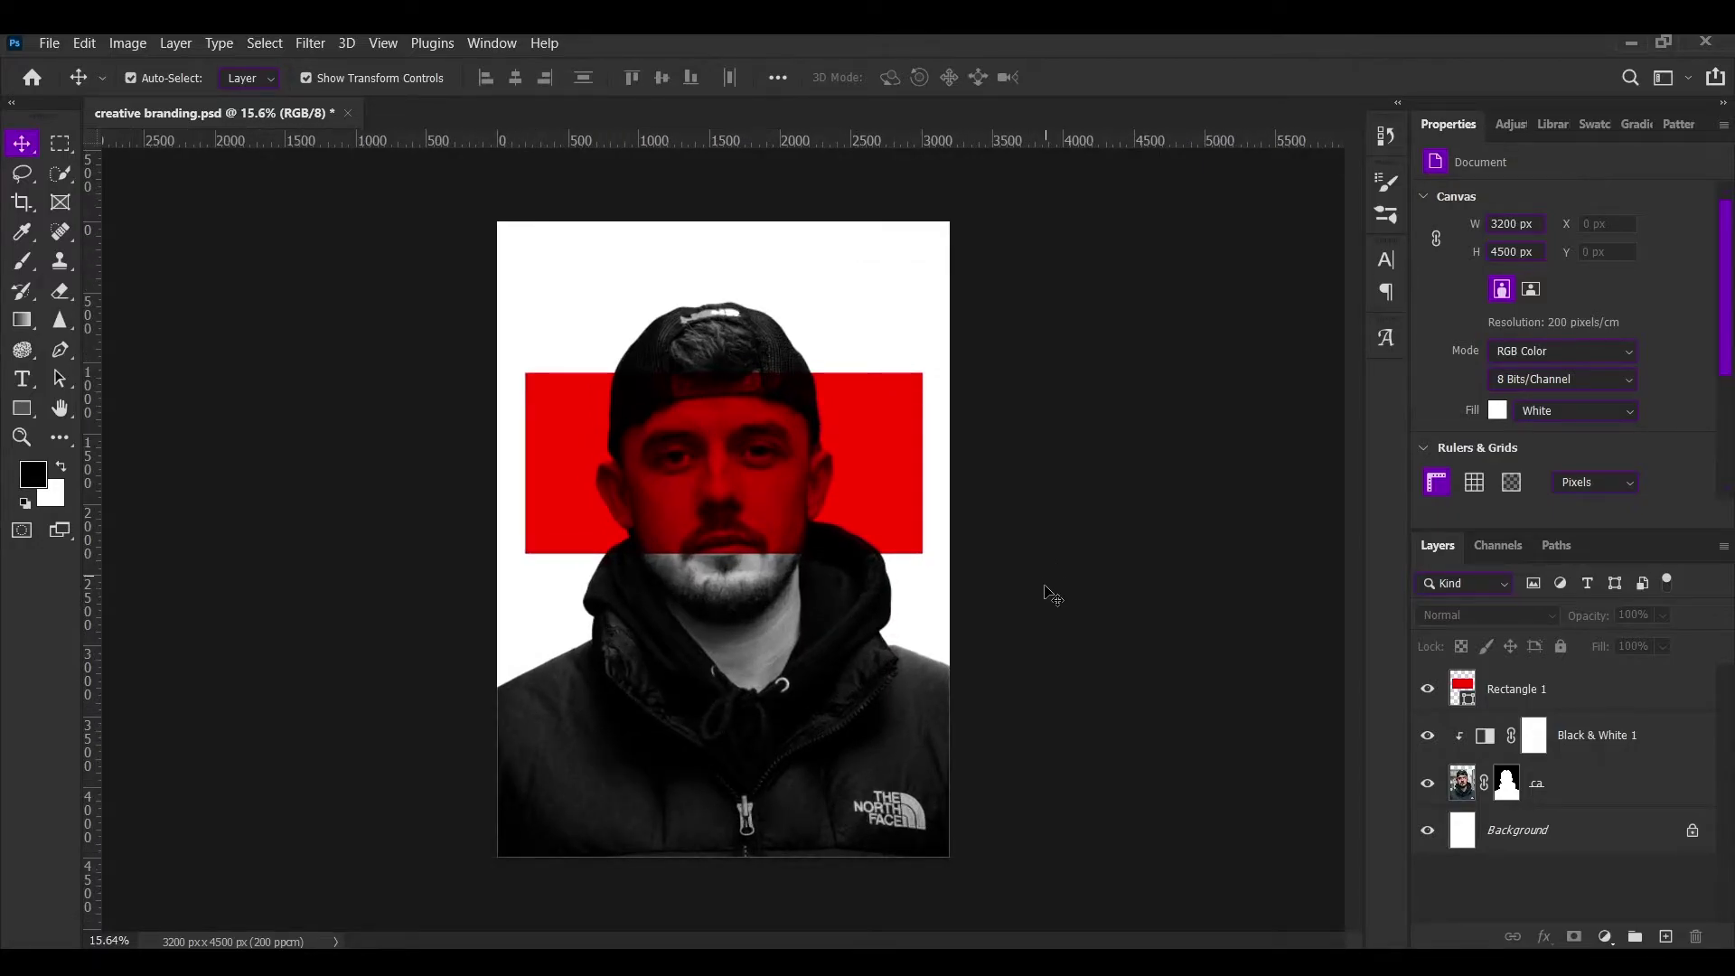
scroll(1025, 723, up, 1)
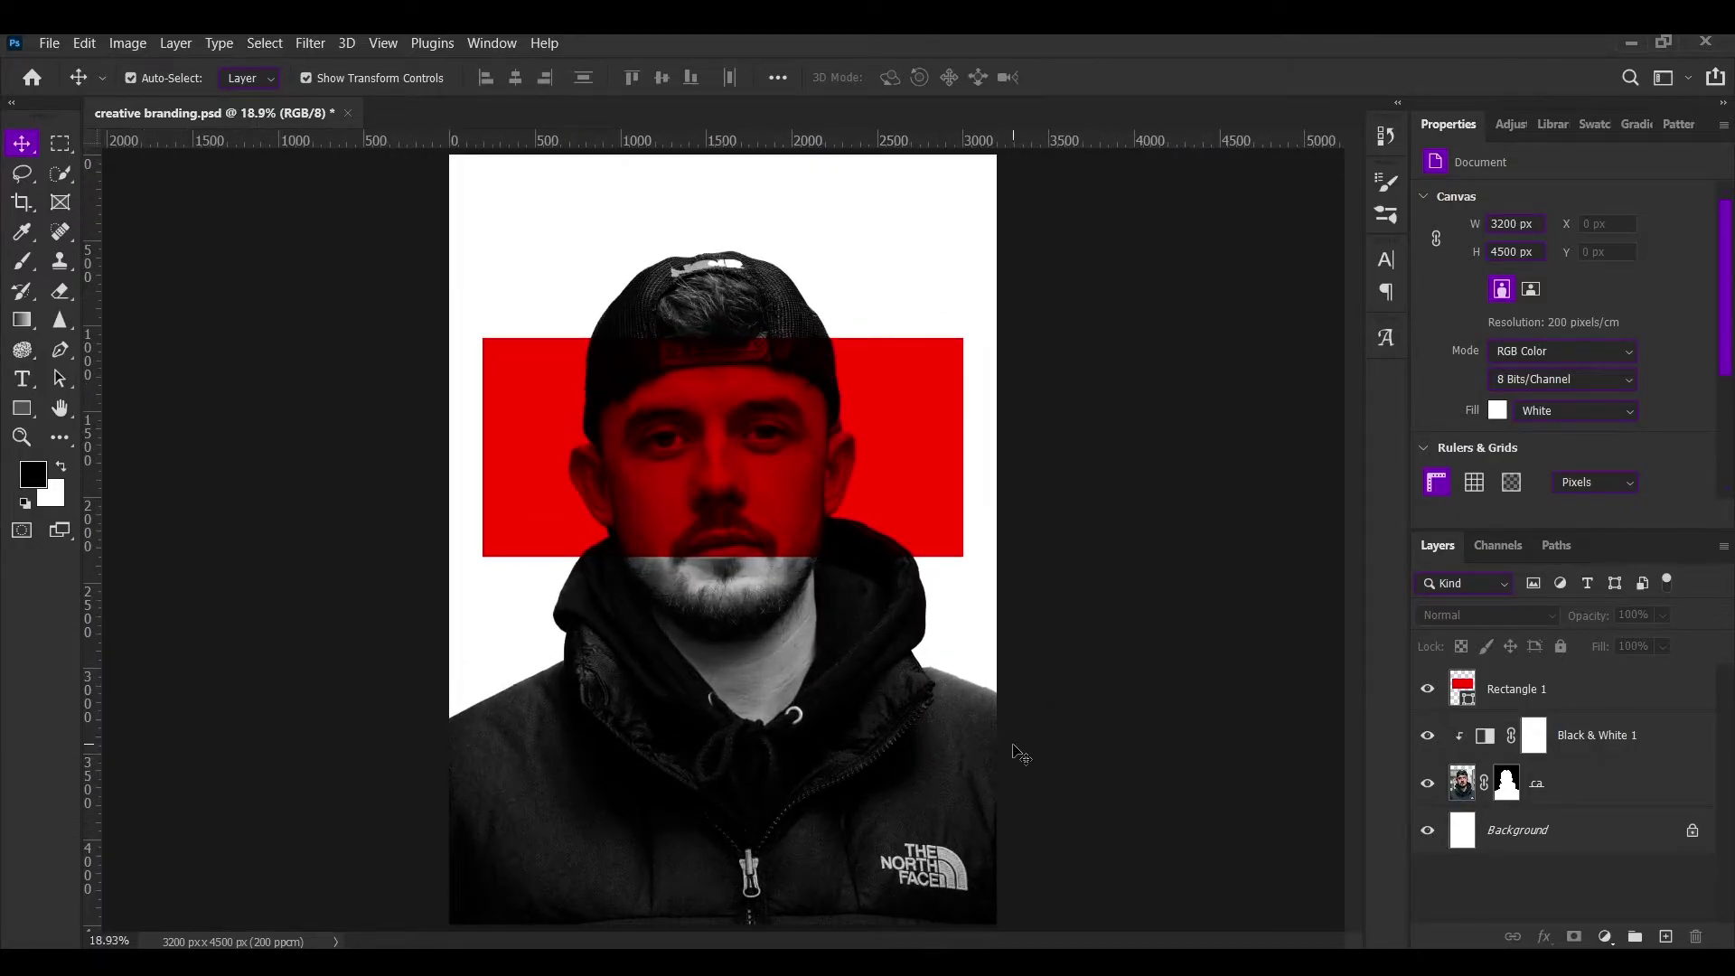
Step: Type CREATIVE DESIGN in capitals near the poster's bottom-left
key(t)
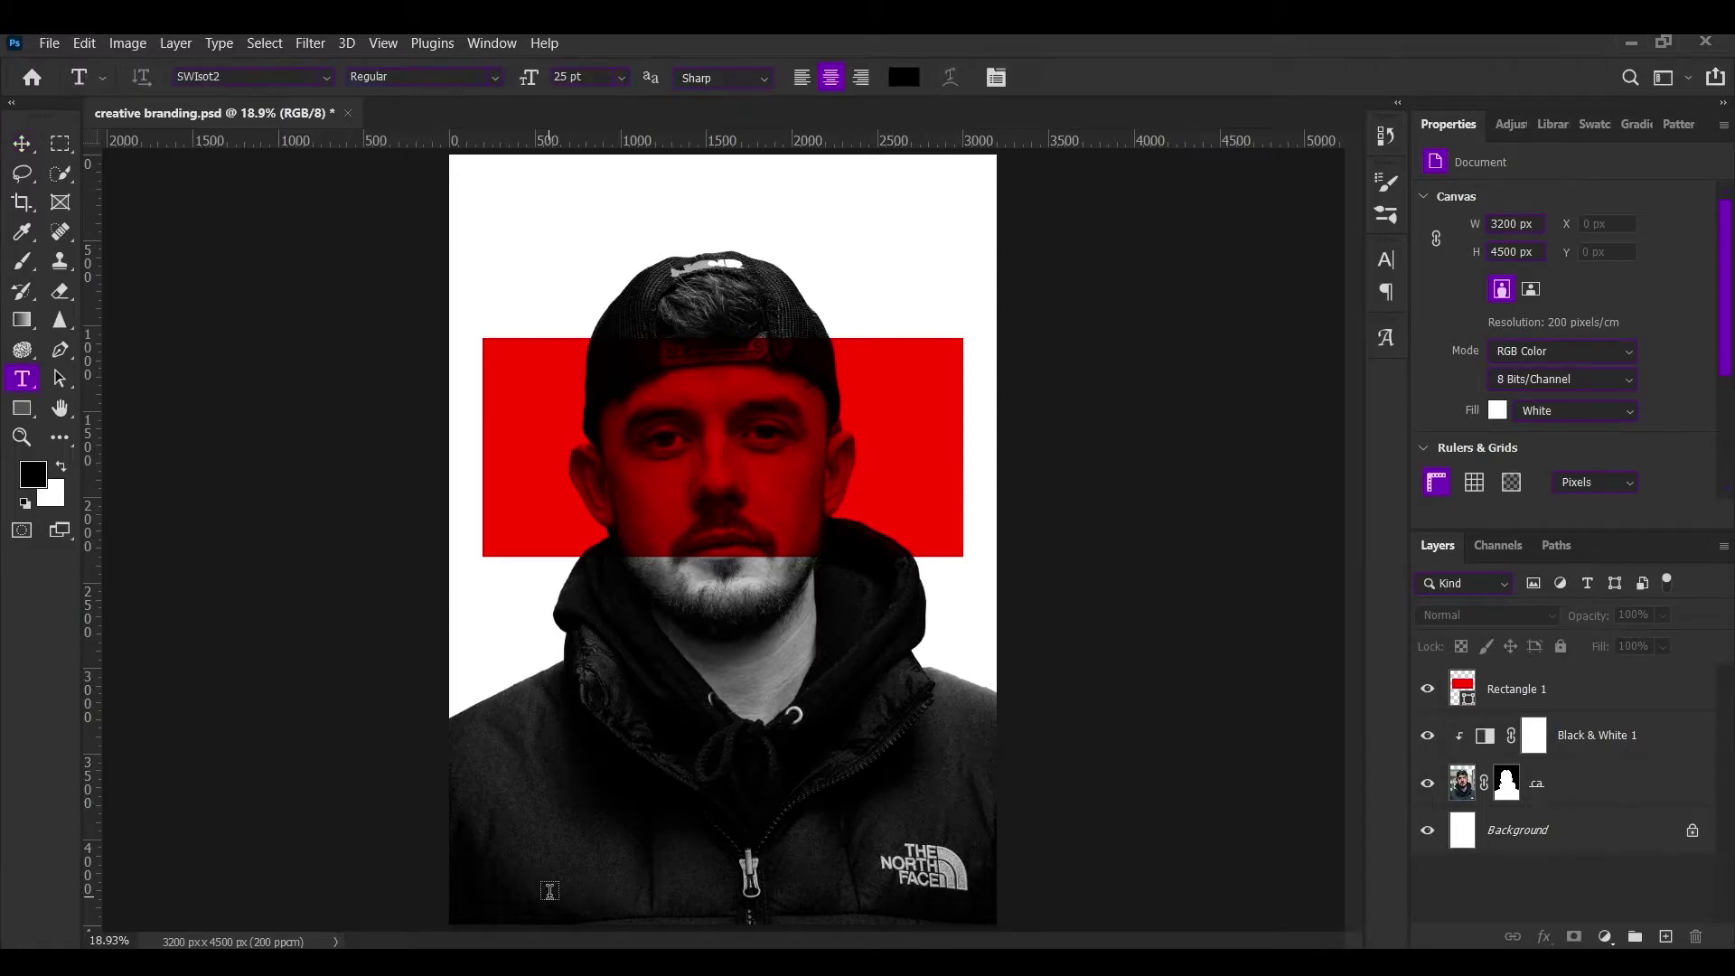
scroll(533, 890, down, 1)
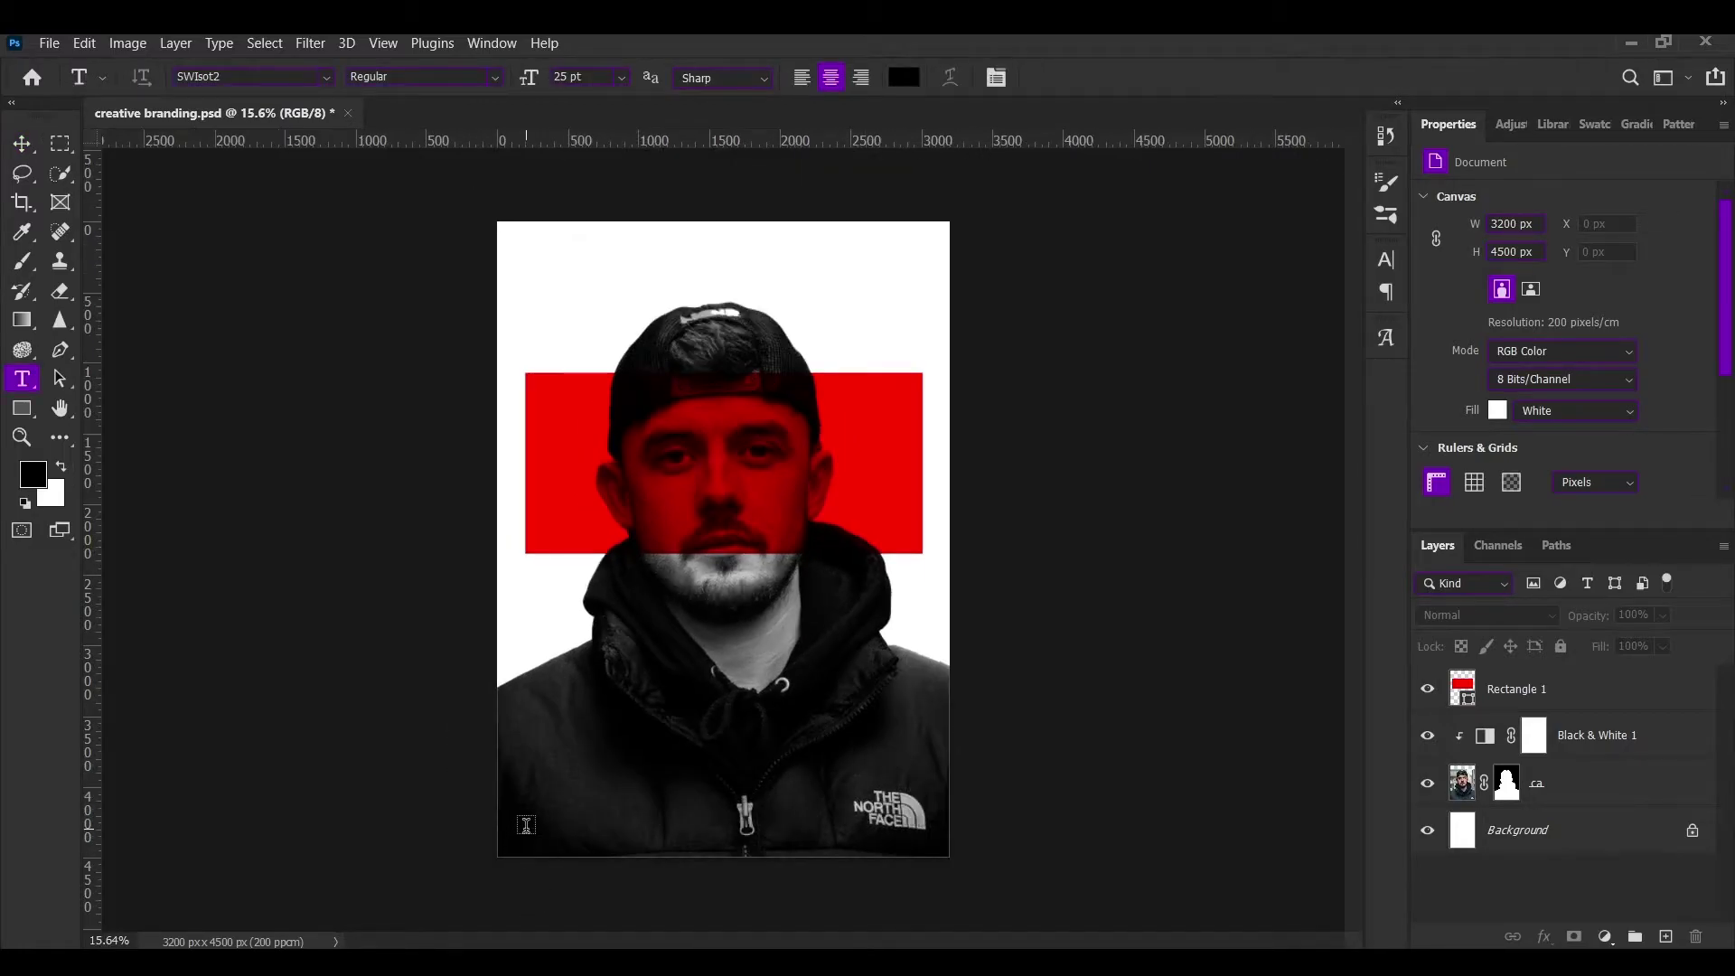
click(526, 825)
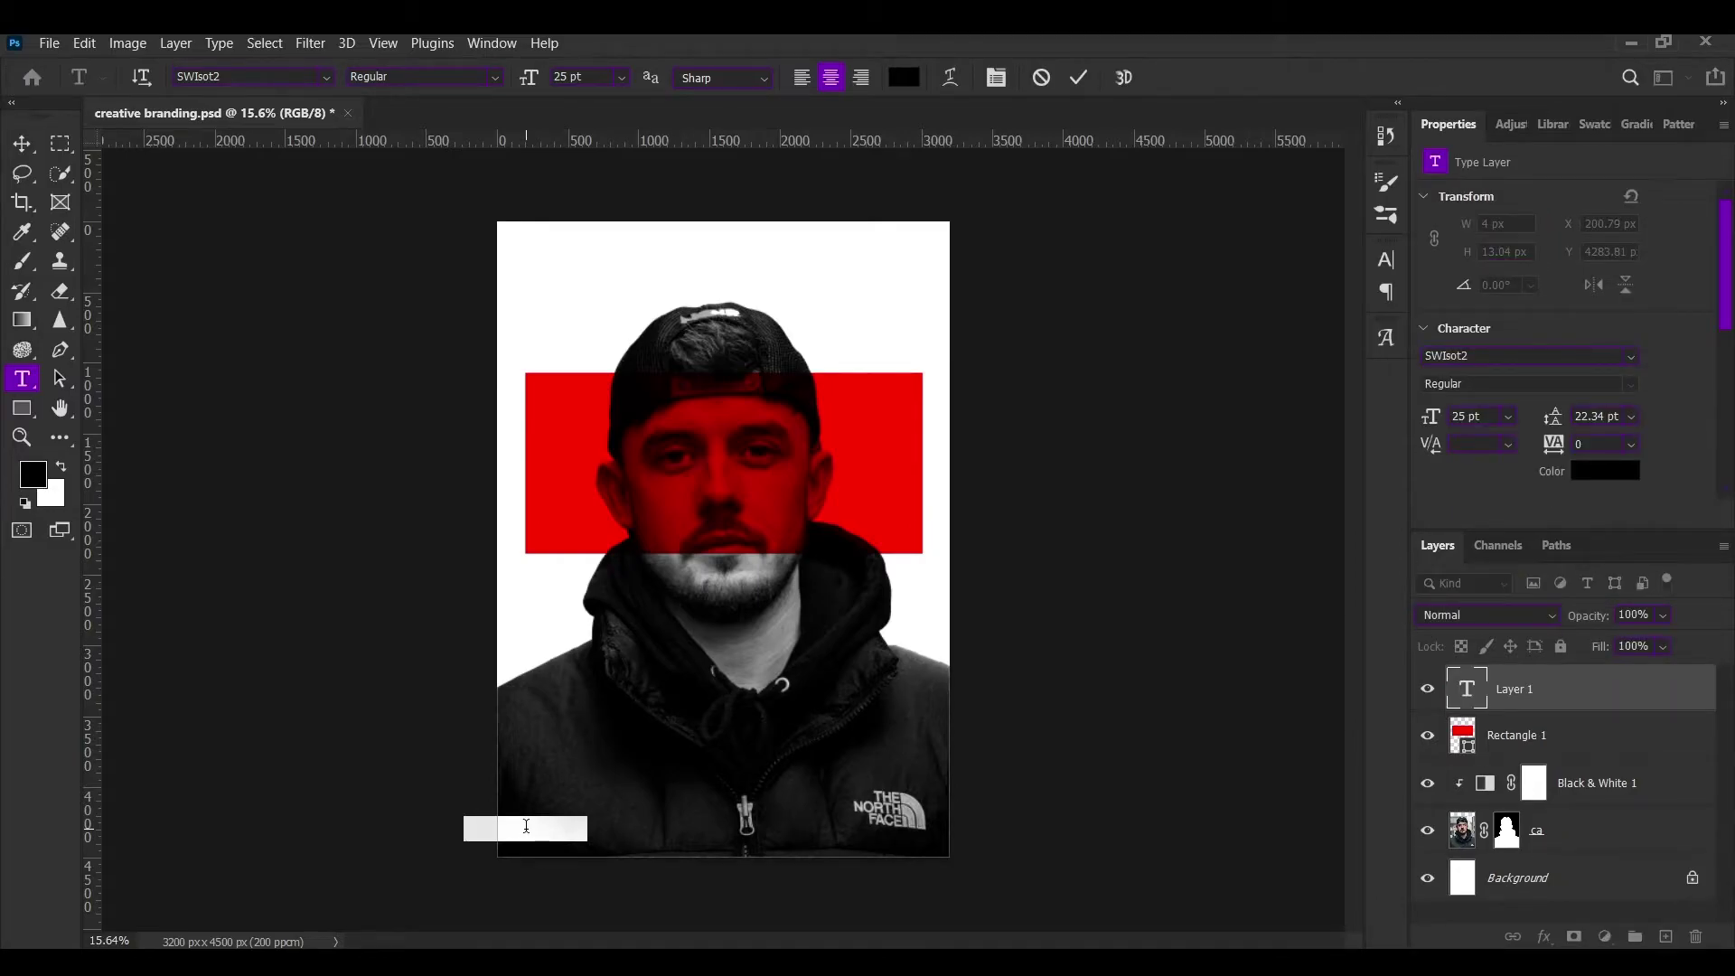
key(Caps_Lock)
key(BackSpace)
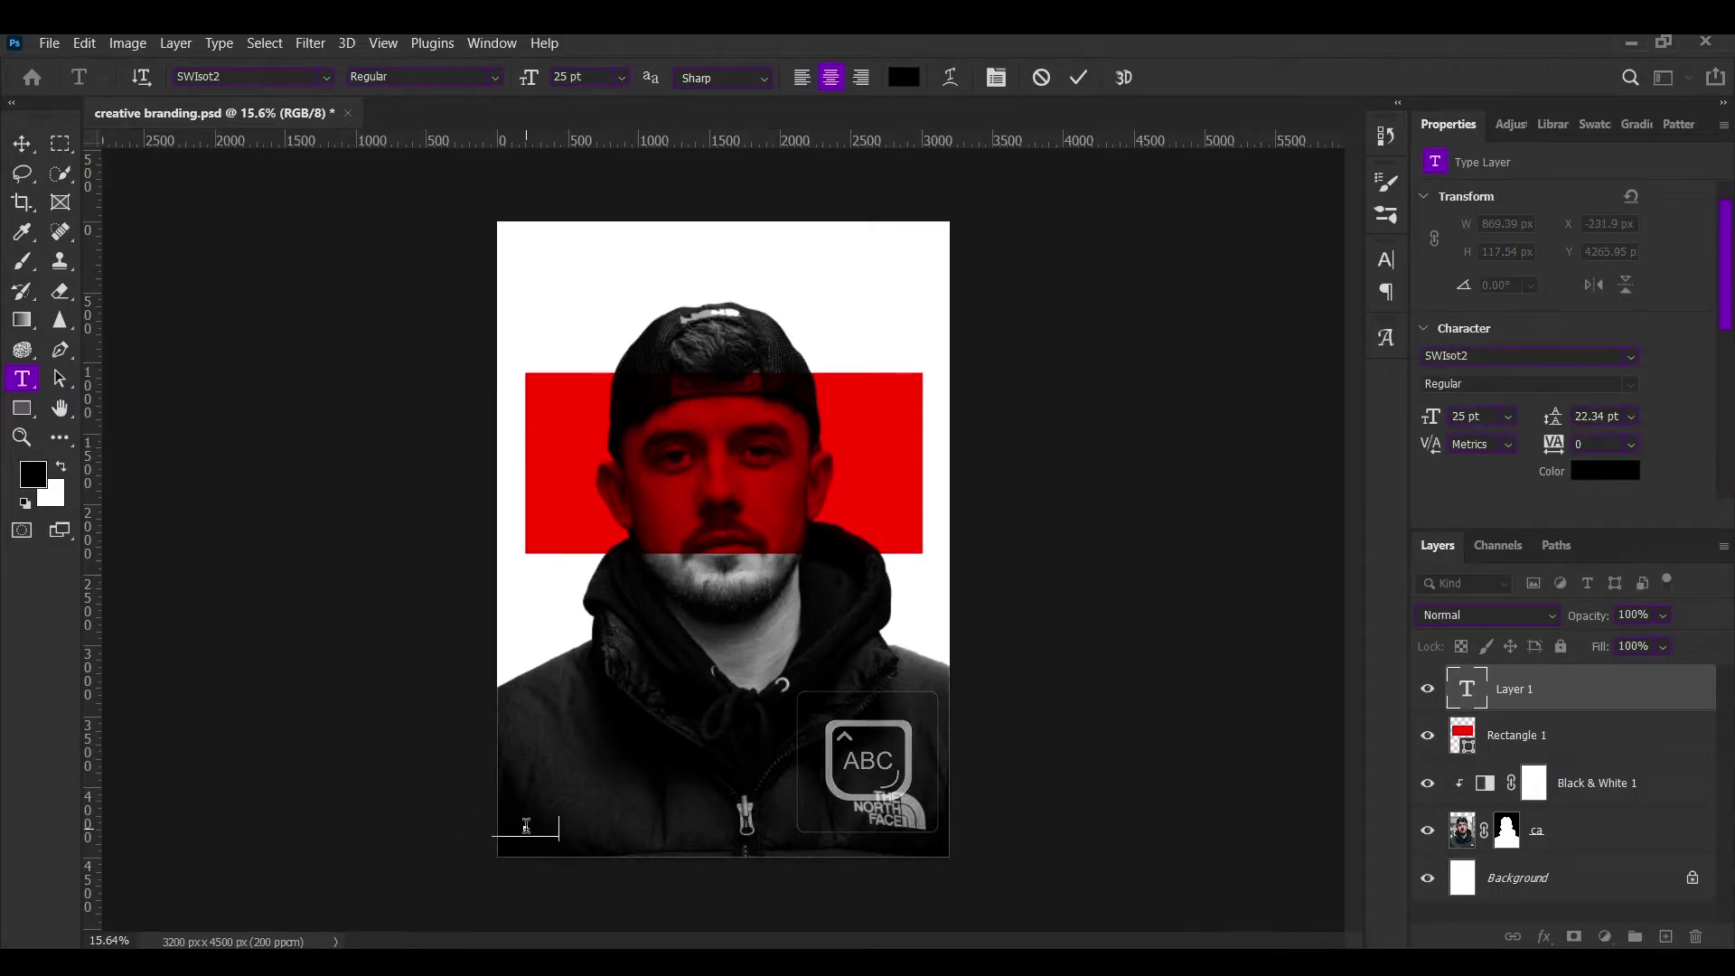
text(CREATIVE)
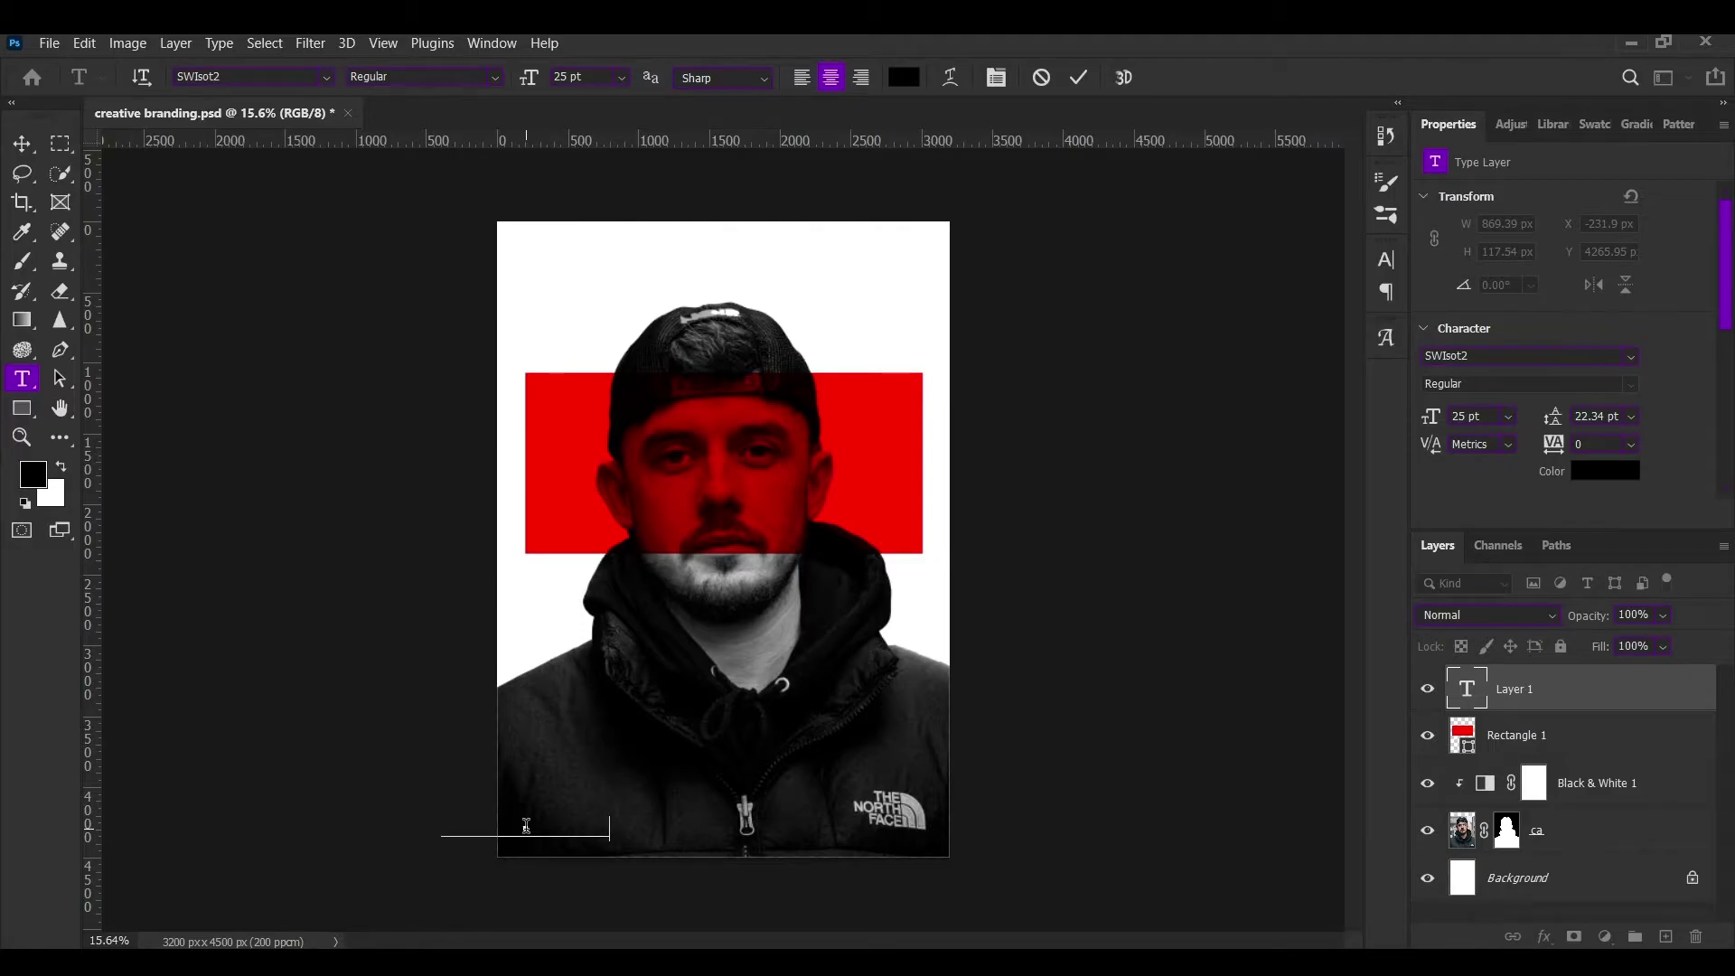
click(1078, 77)
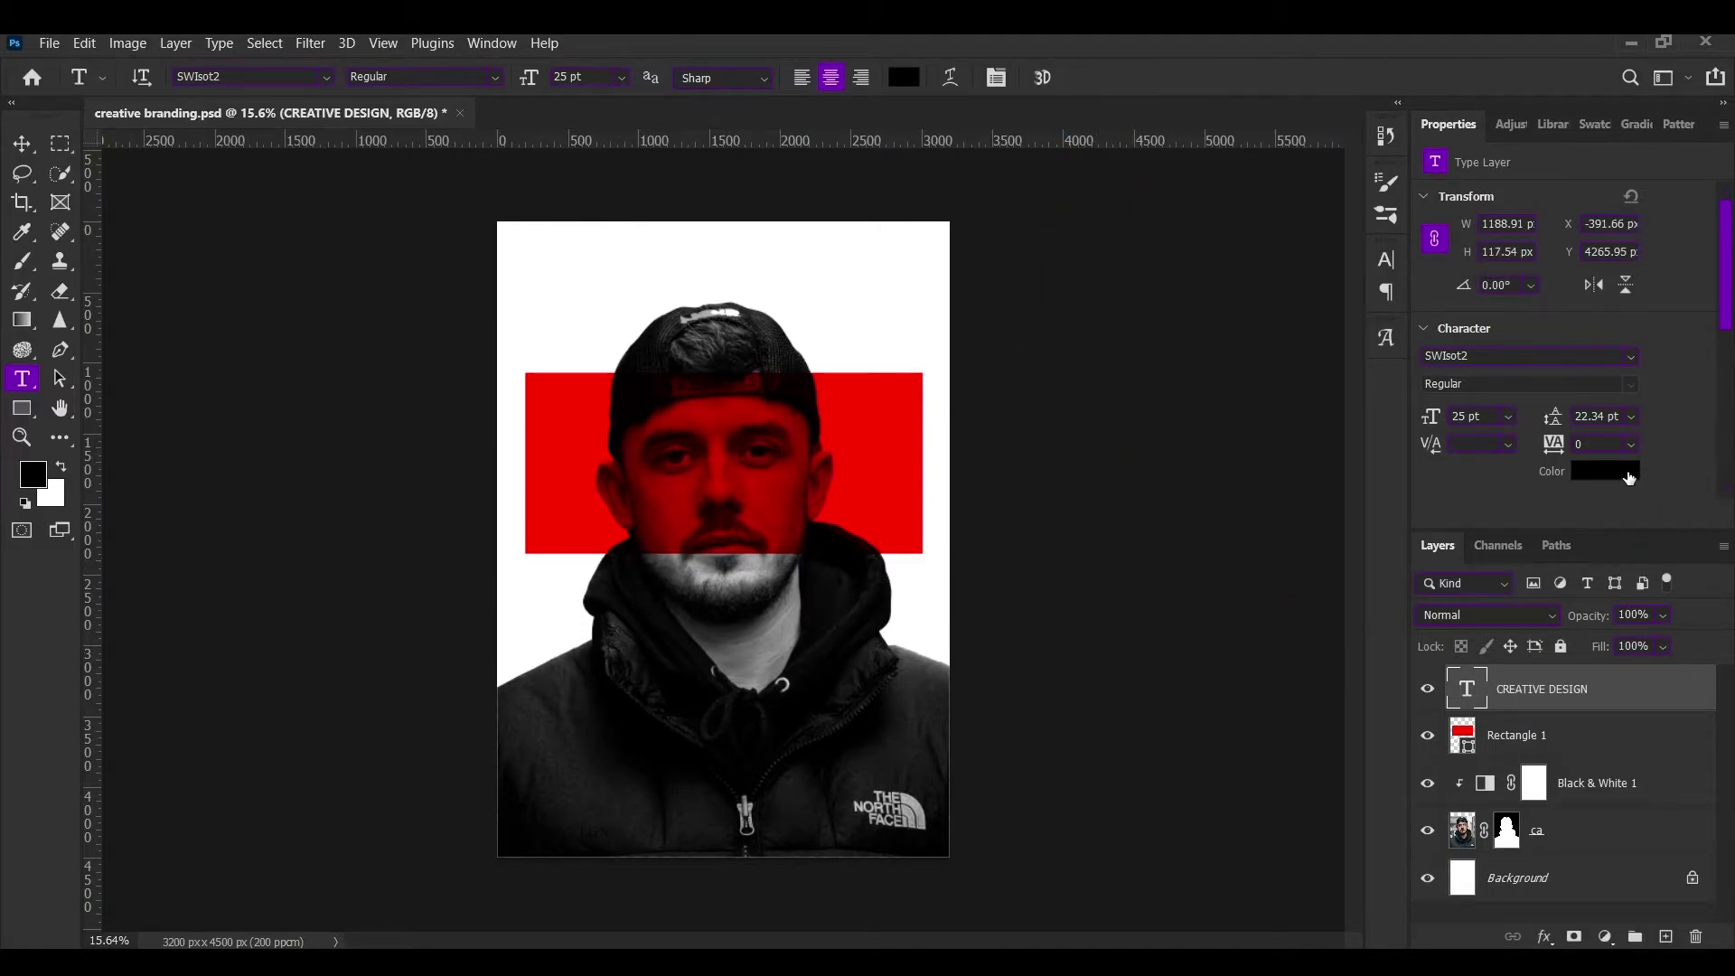
Step: Change the CREATIVE DESIGN text colour to bright green (00ff30)
click(1634, 480)
click(1442, 463)
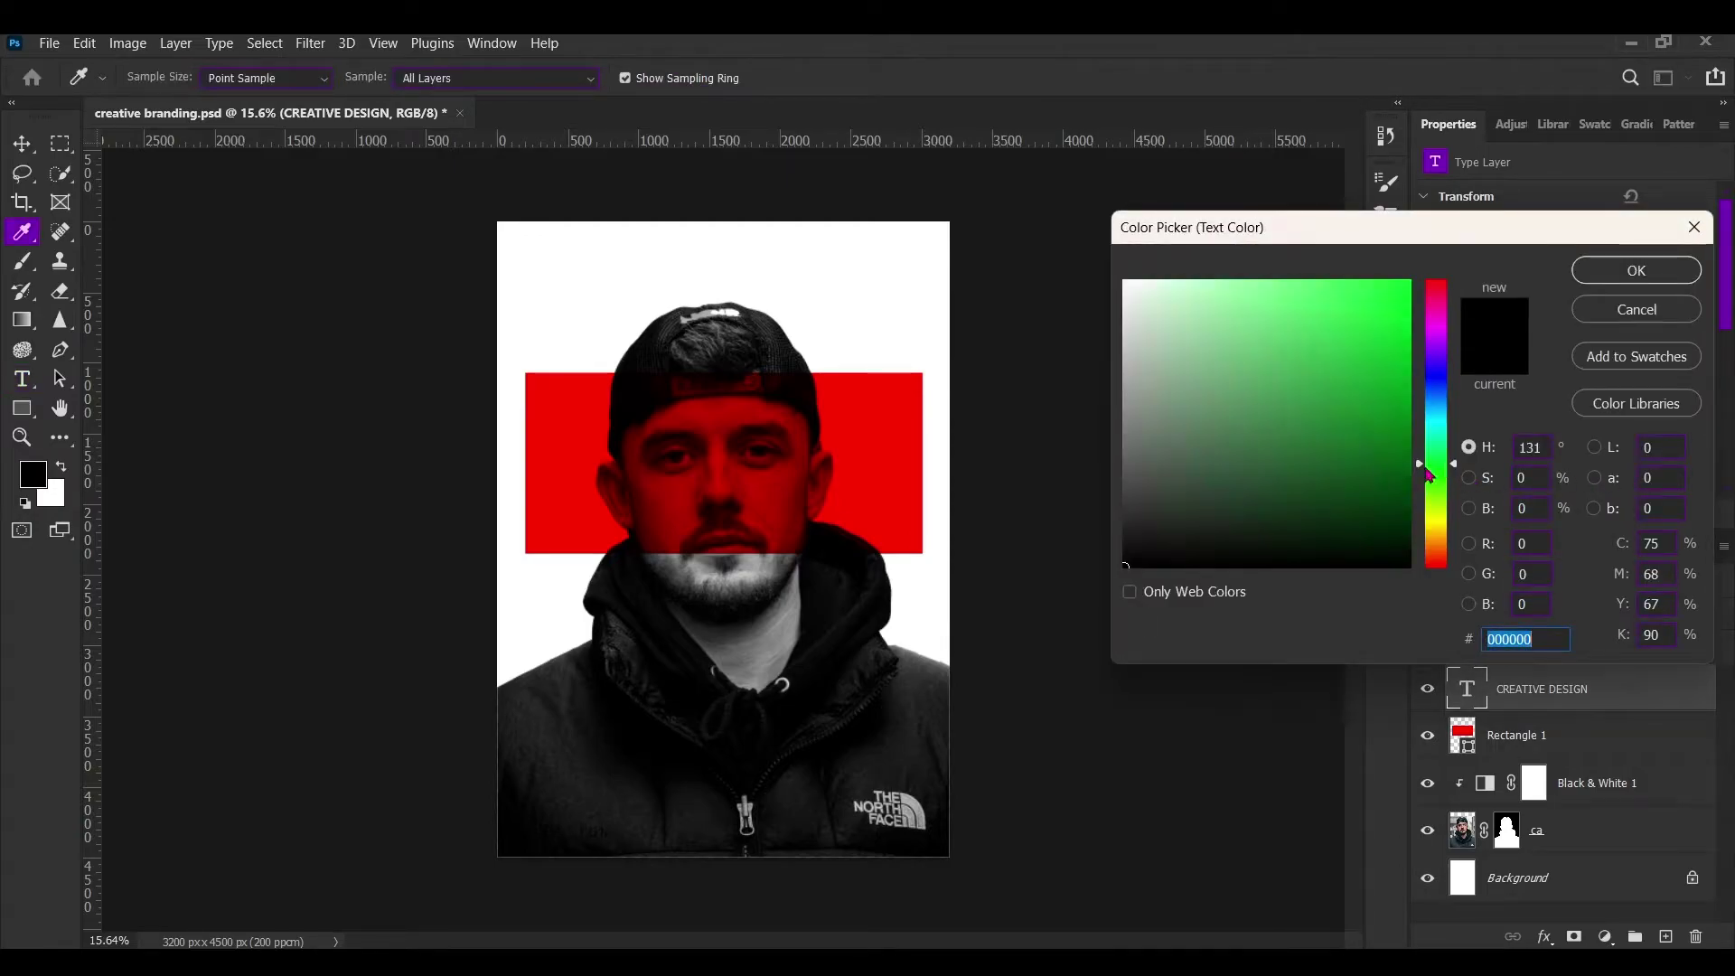
click(1409, 282)
click(1667, 271)
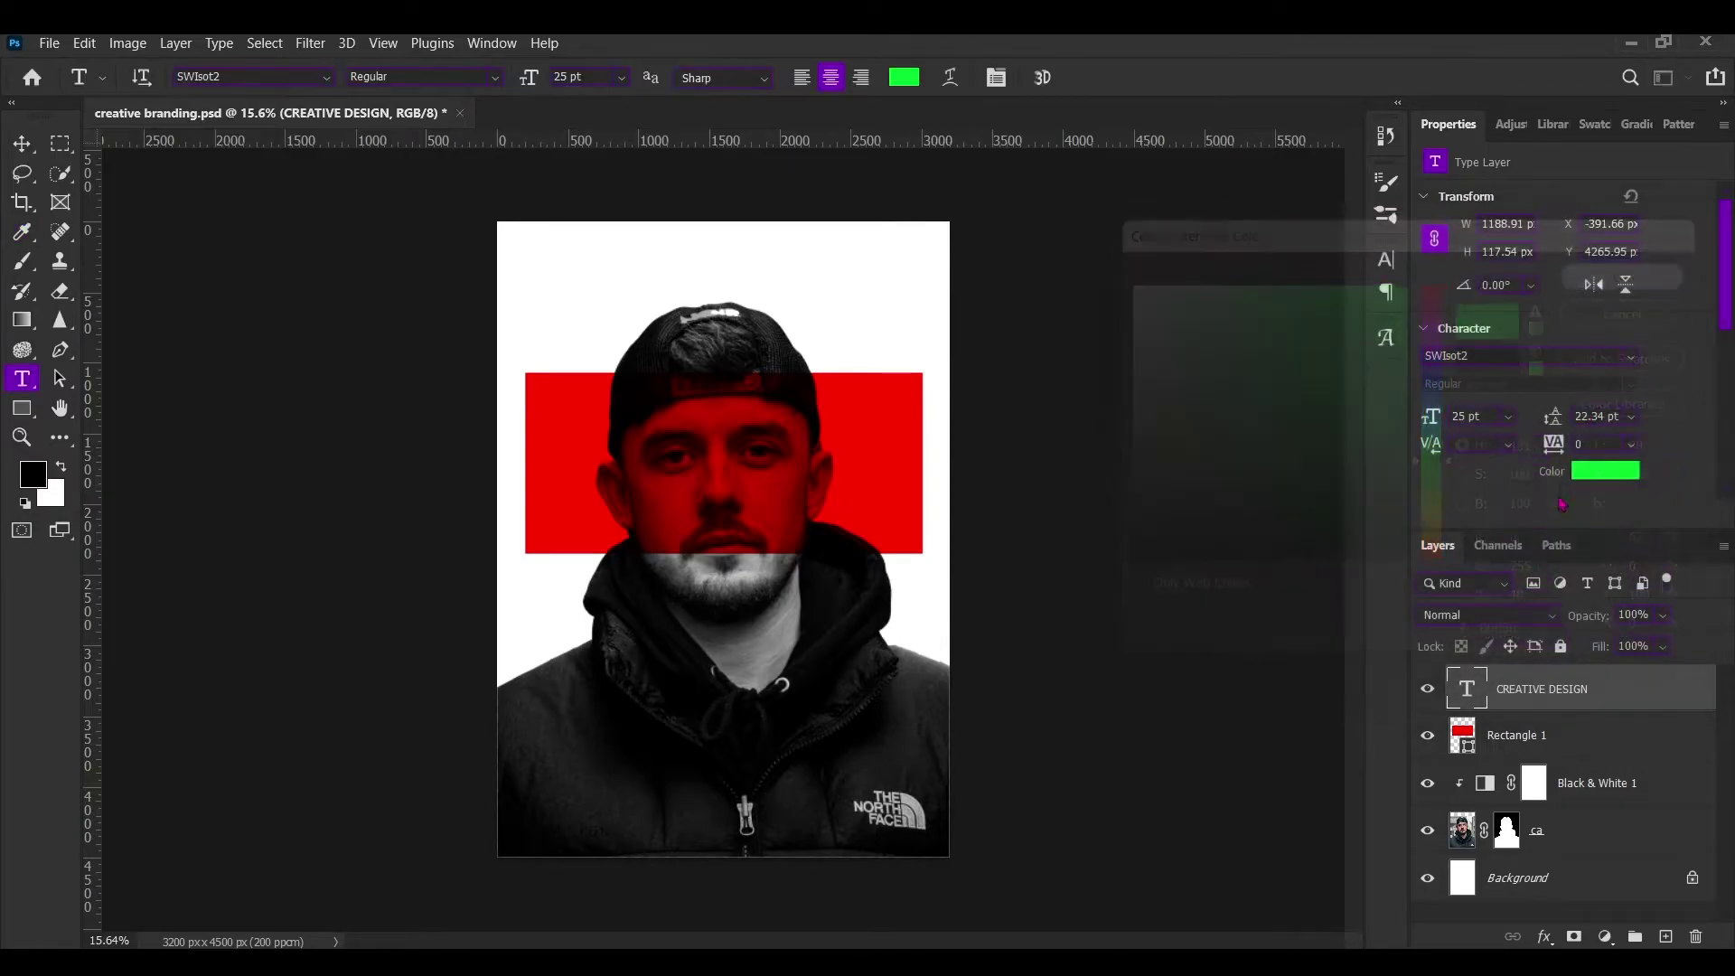
Step: Move the CREATIVE DESIGN text right, just inside the poster's left edge
scroll(1018, 824, down, 1)
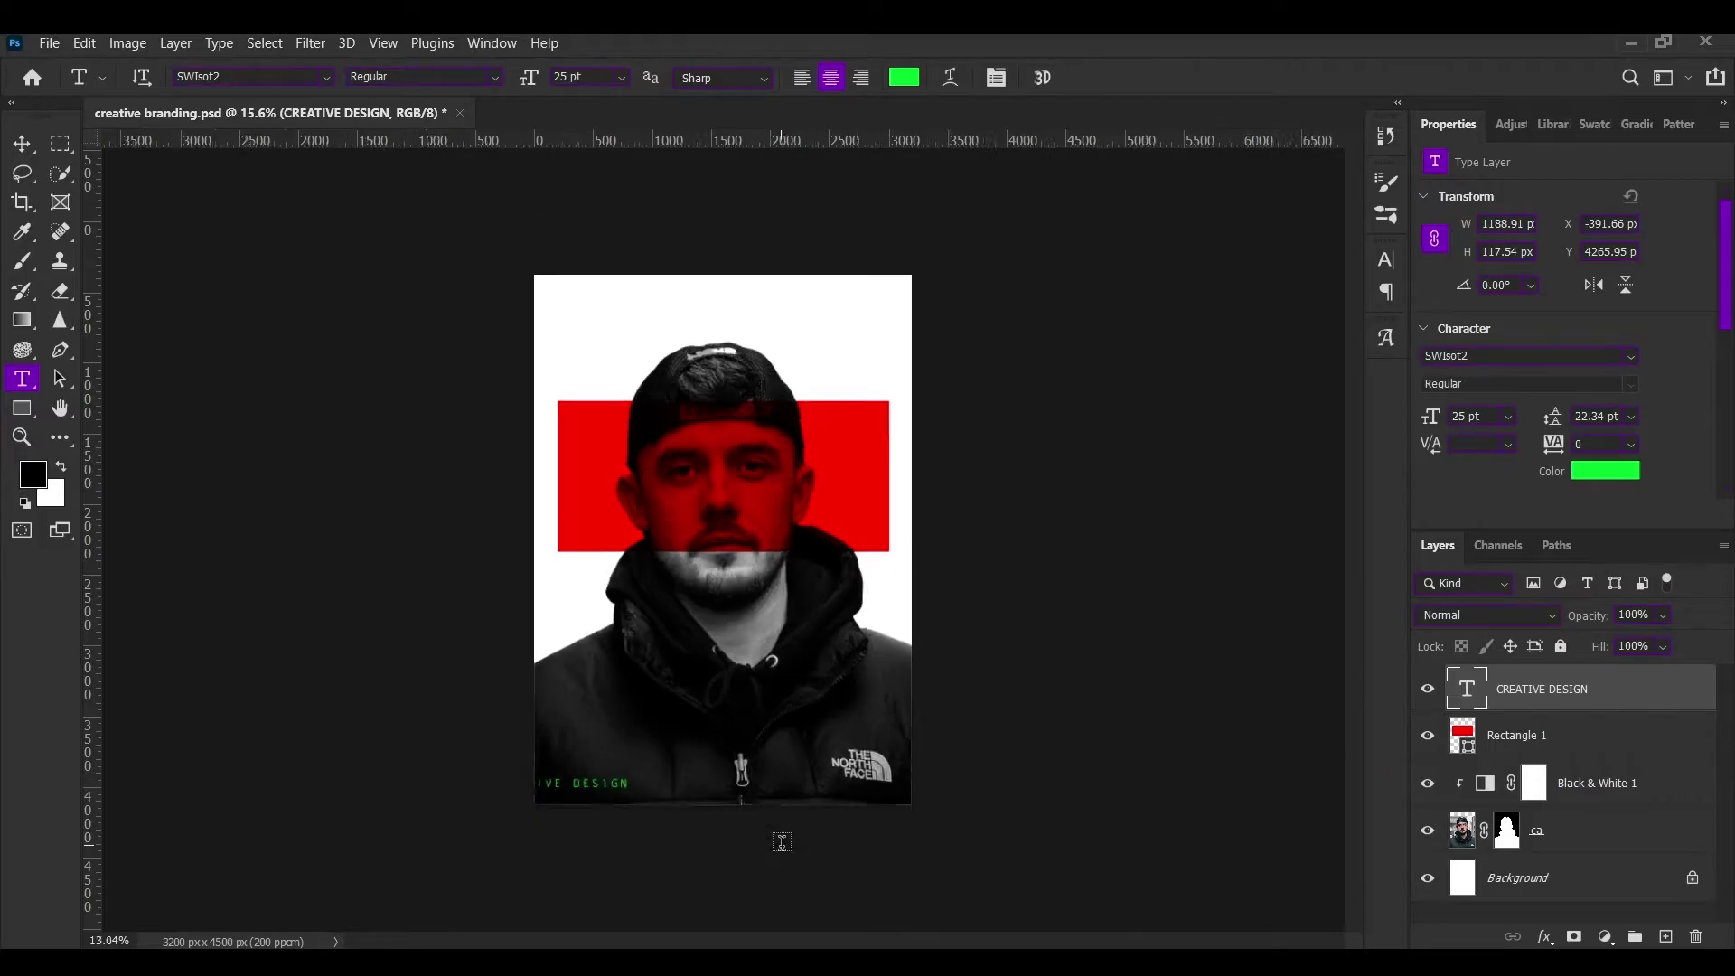
scroll(1018, 824, up, 1)
scroll(1084, 824, up, 1)
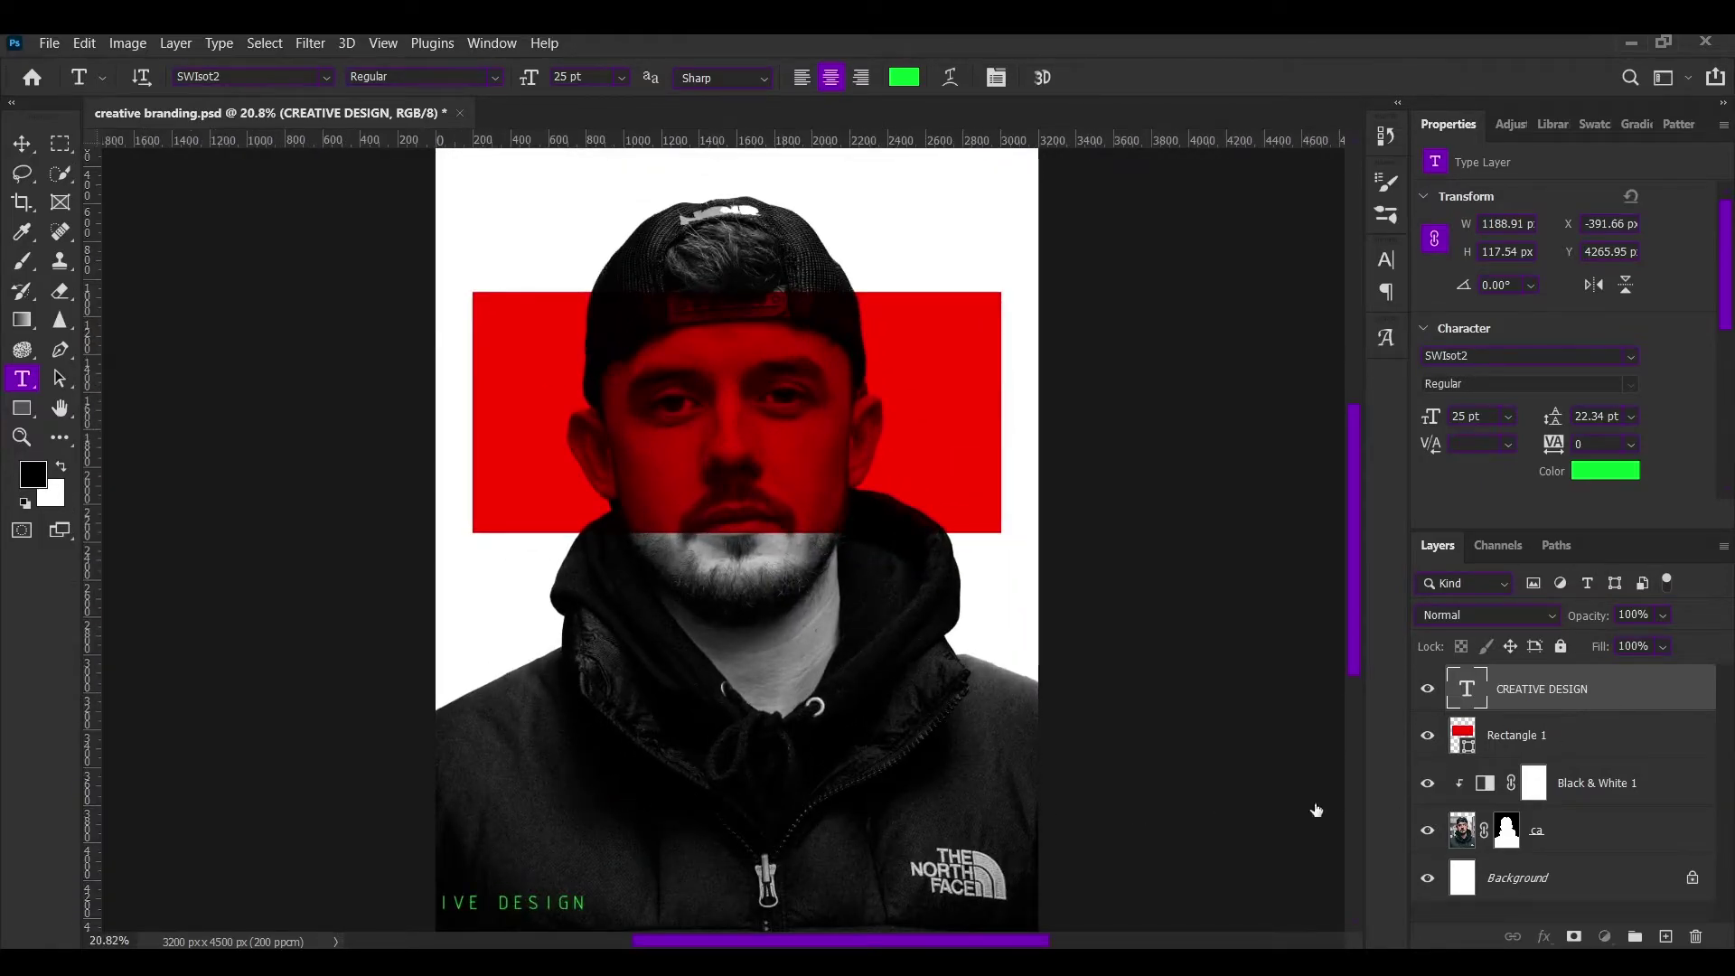
key(ctrl+t)
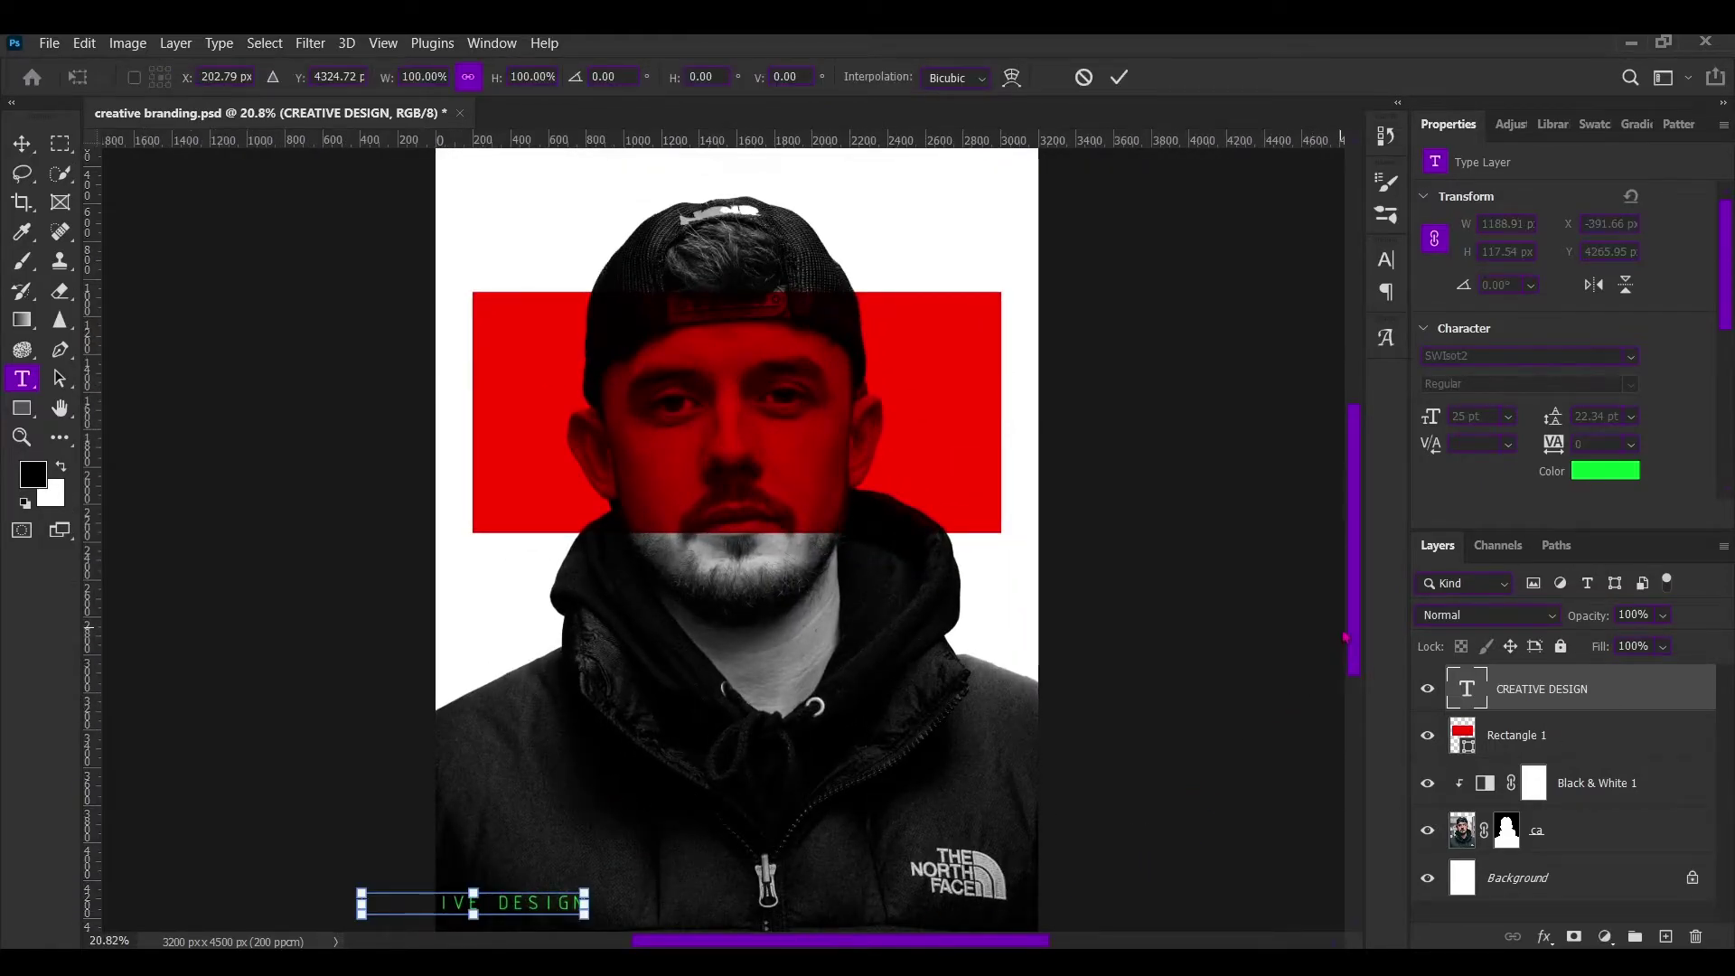
scroll(705, 756, down, 3)
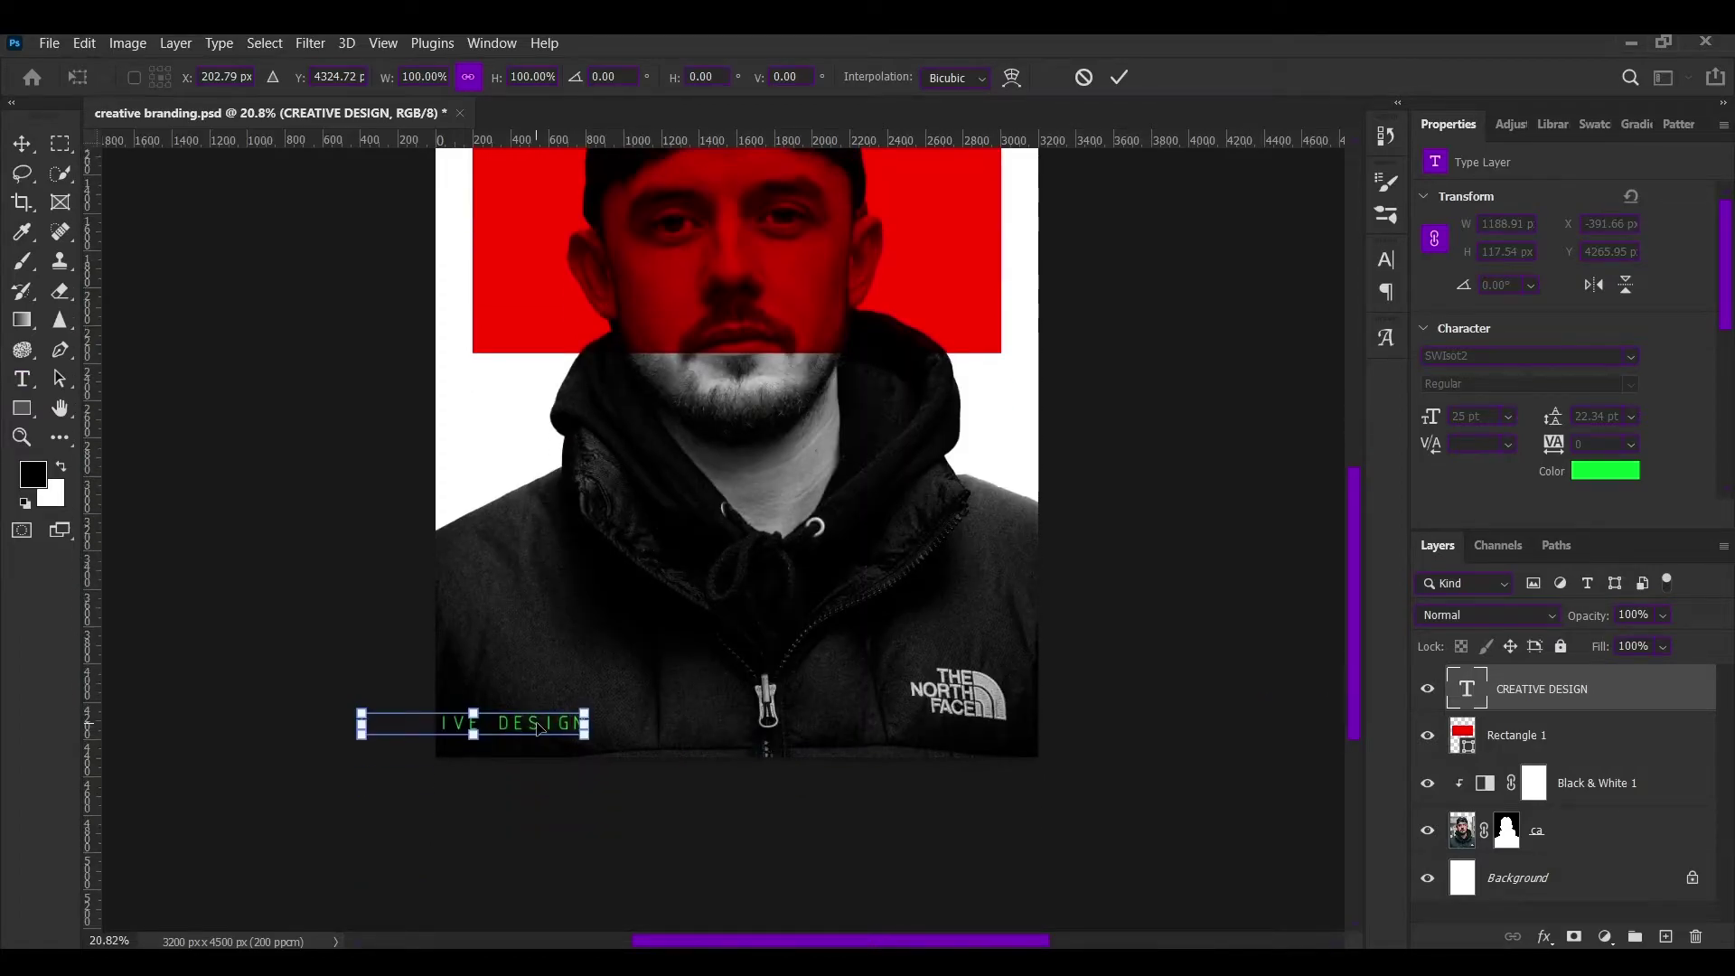
drag(539, 728, 630, 732)
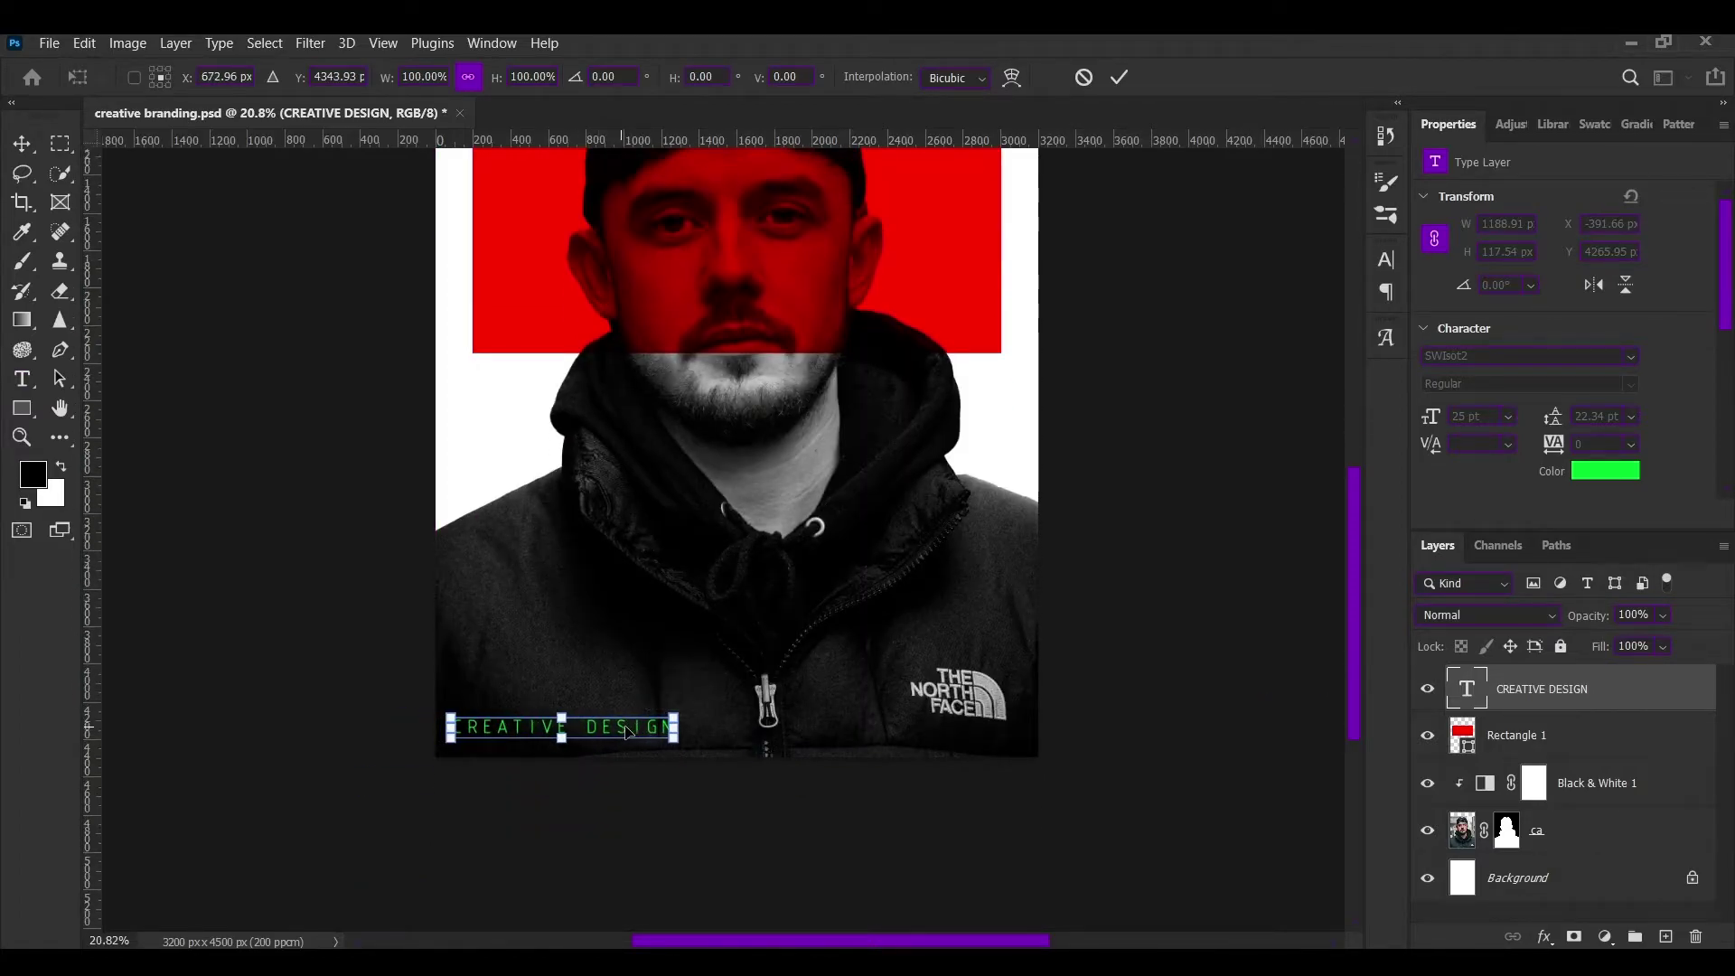
click(1120, 76)
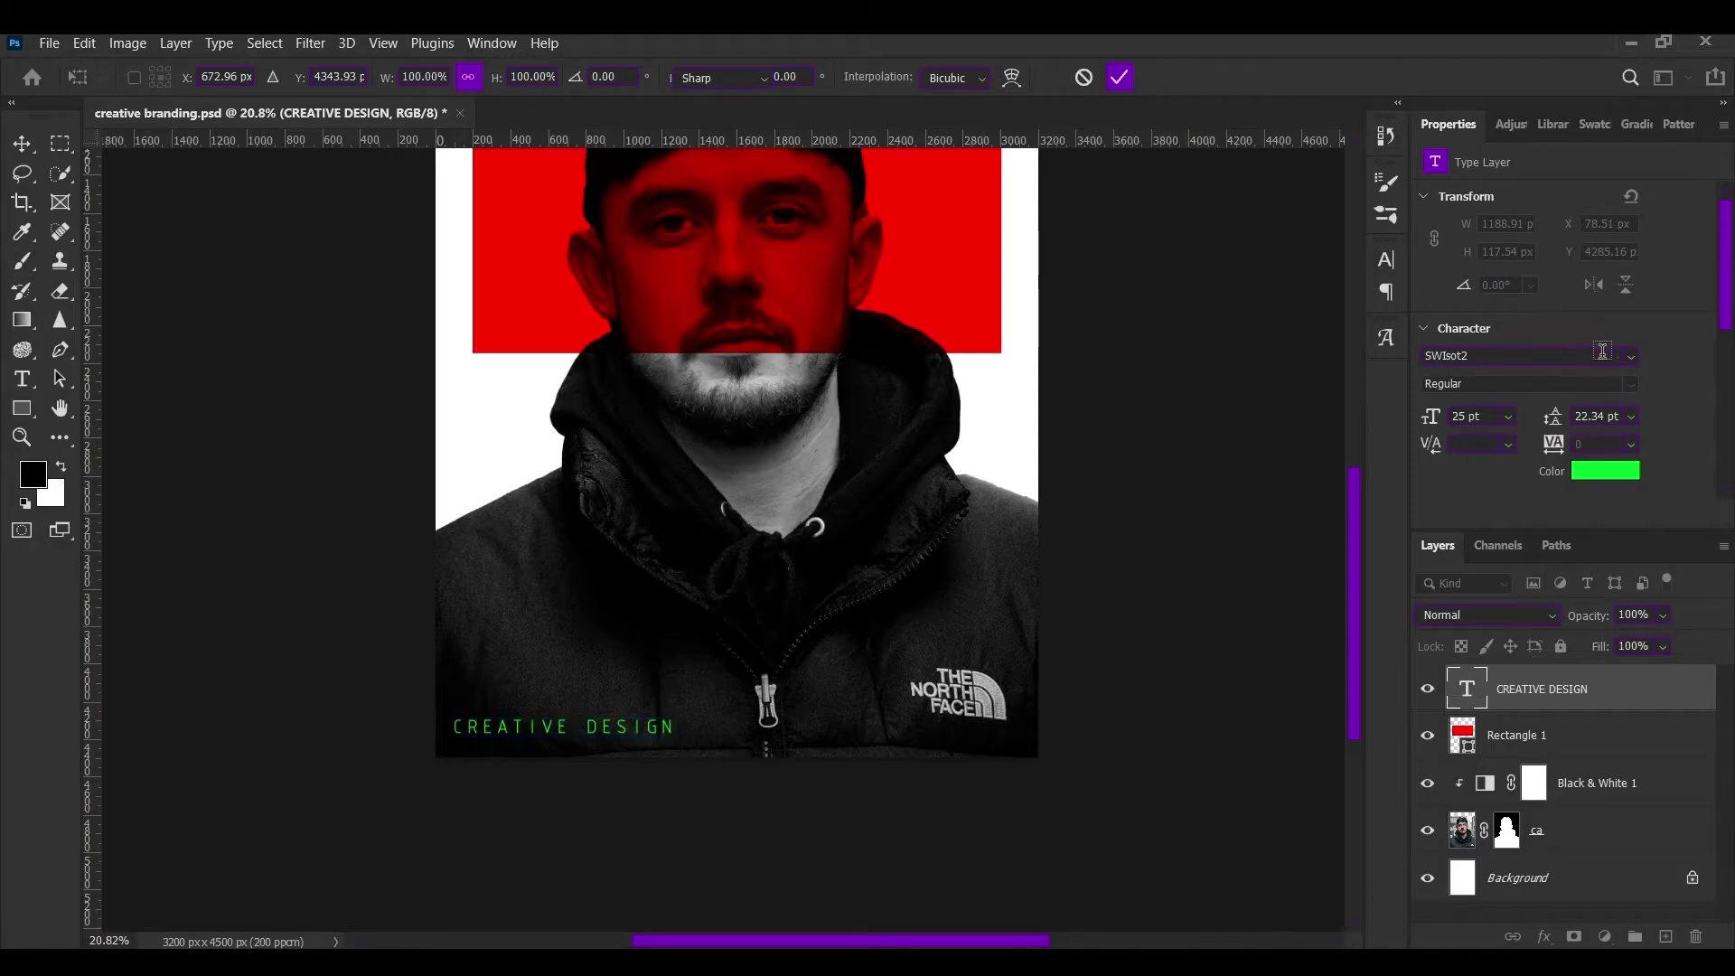
Step: Switch the caption font to Arial Rounded MT Bold and nudge it slightly upward
click(1630, 355)
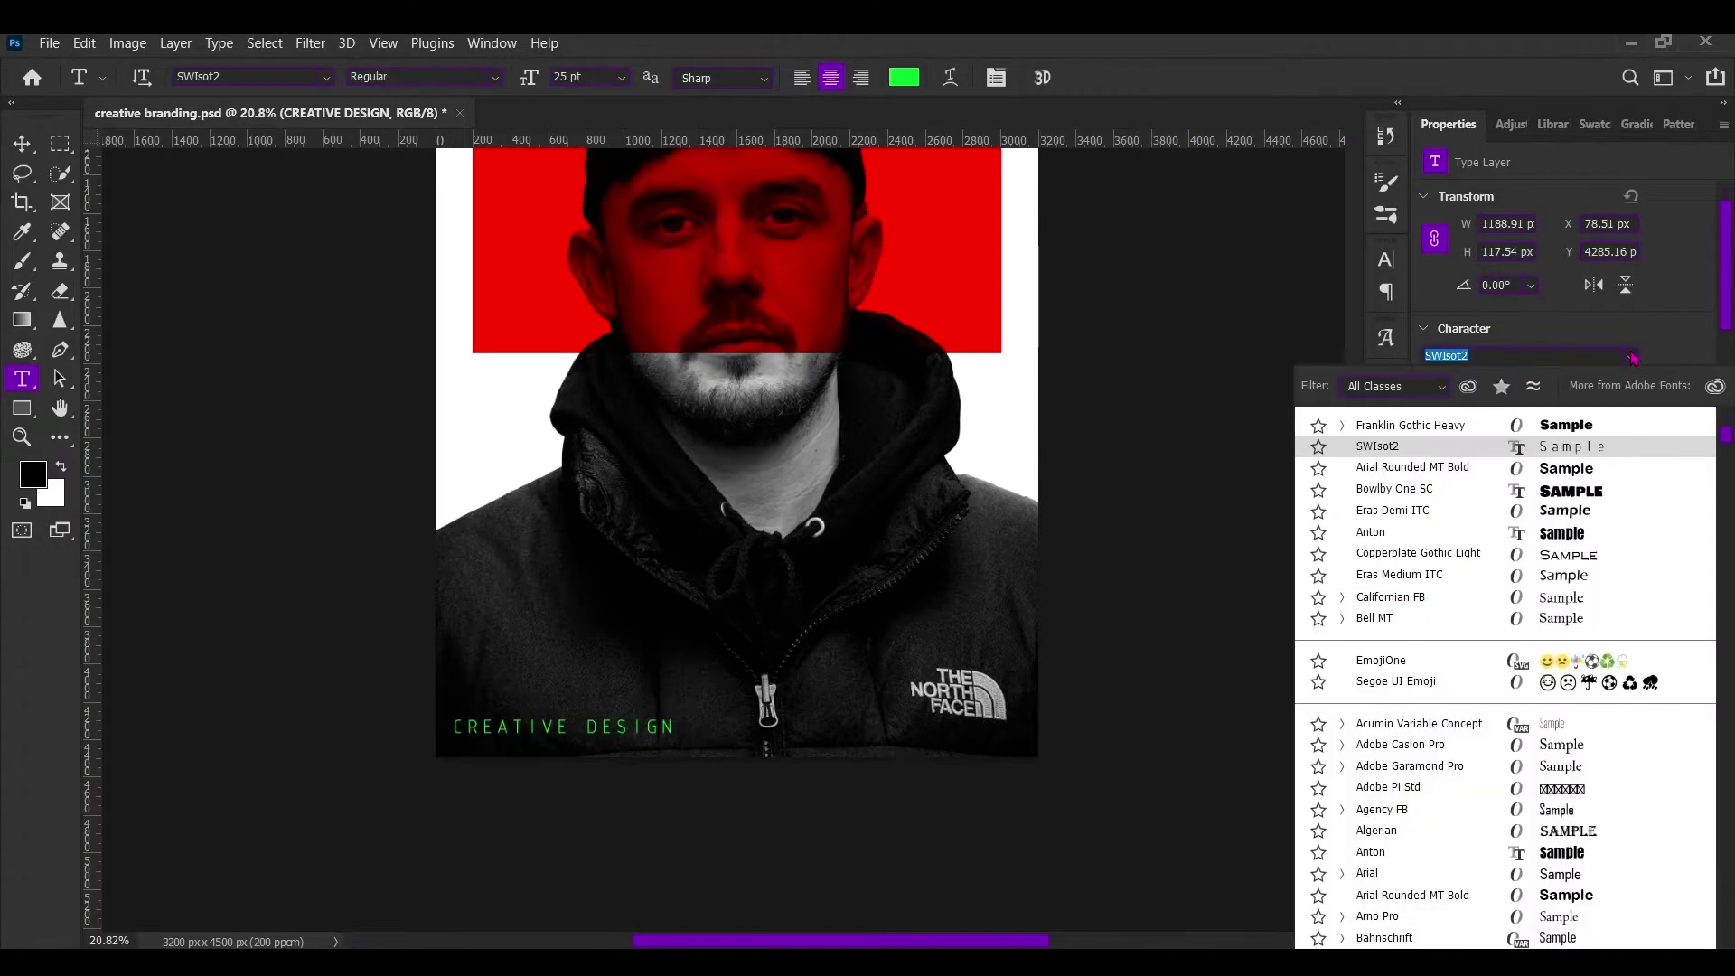
click(1572, 474)
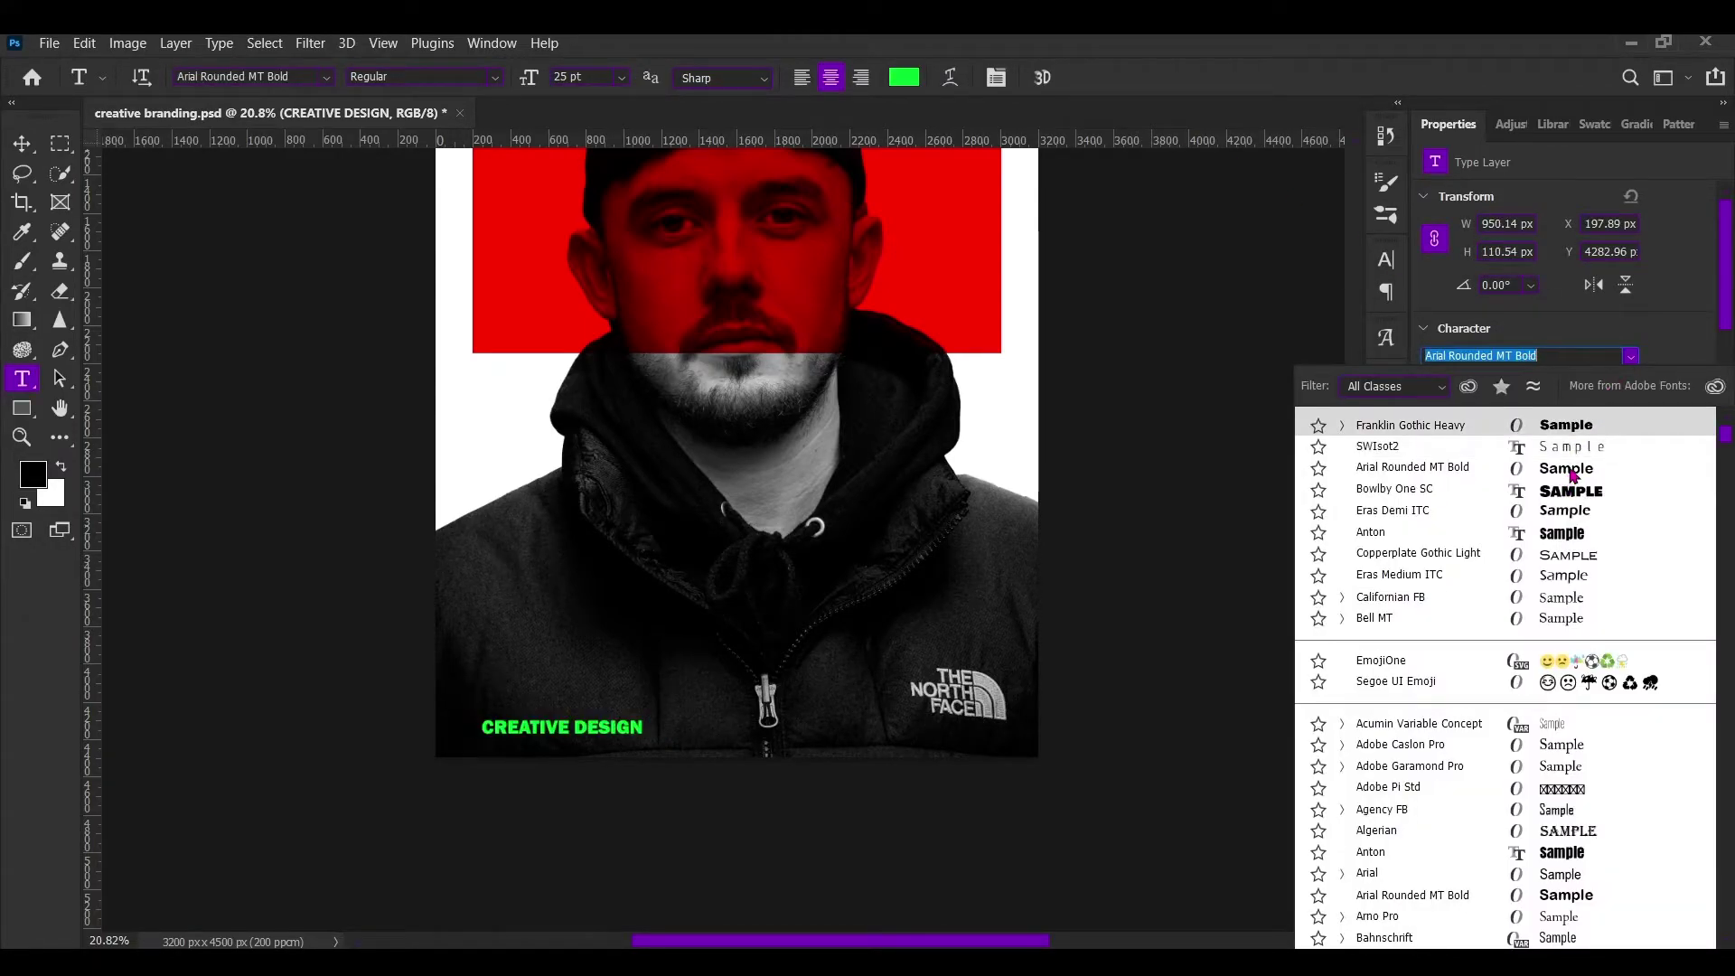
click(492, 846)
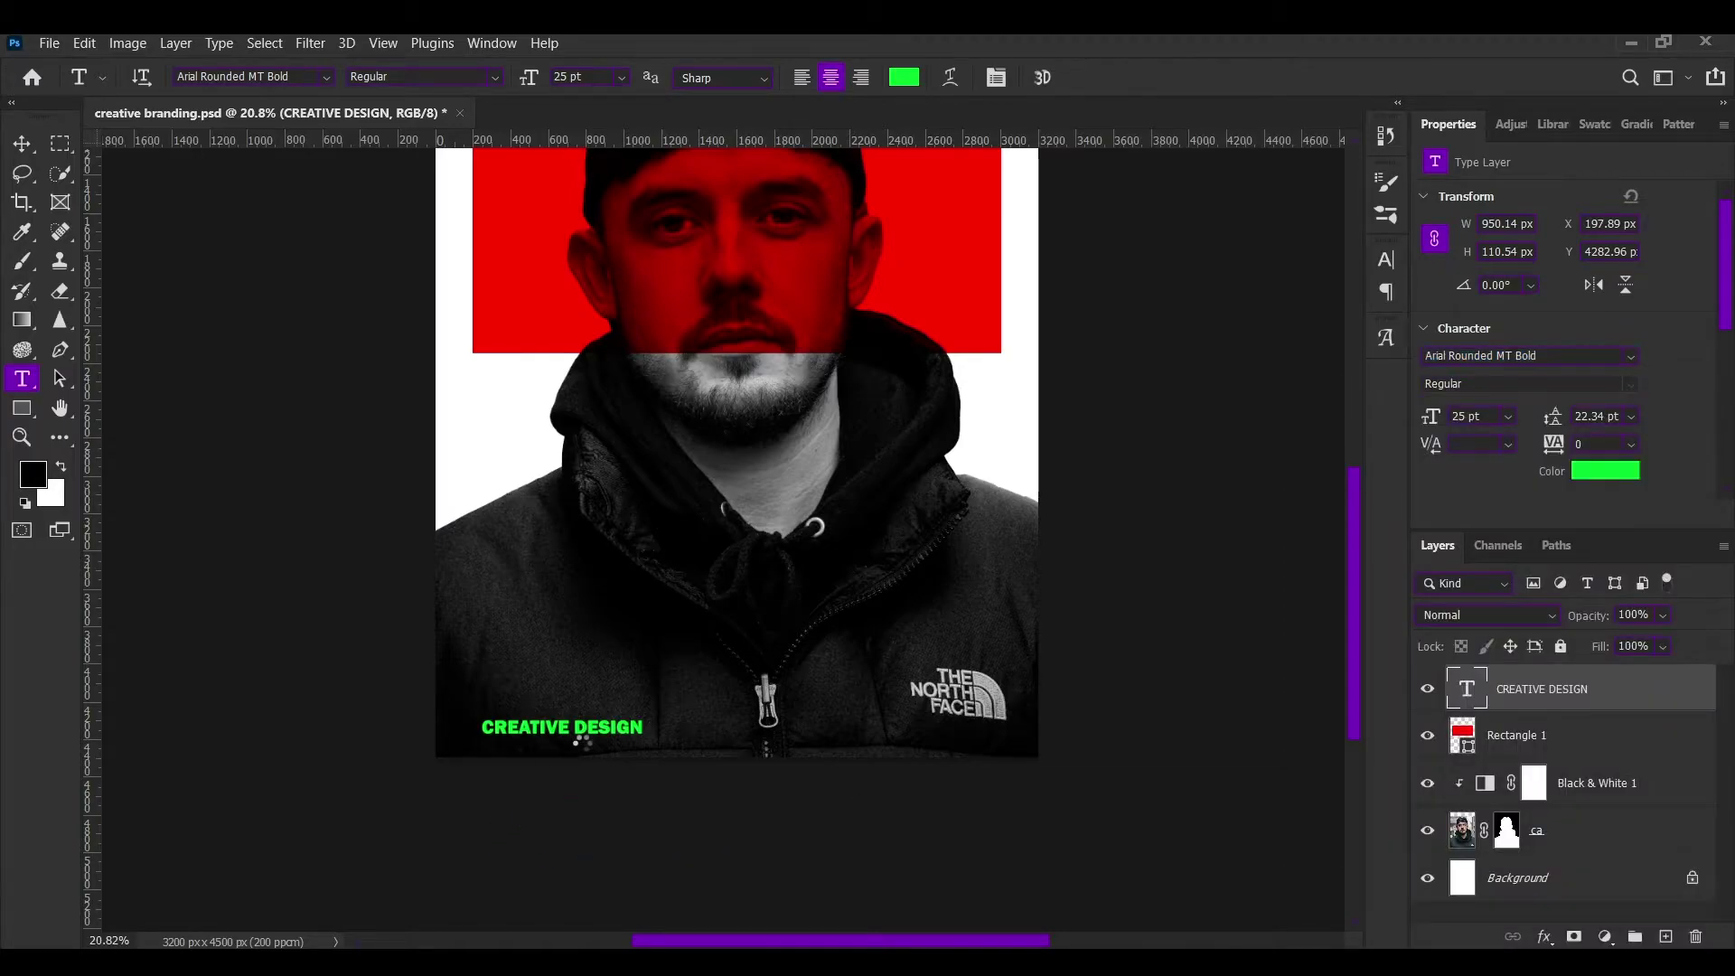
scroll(572, 756, up, 2)
key(v)
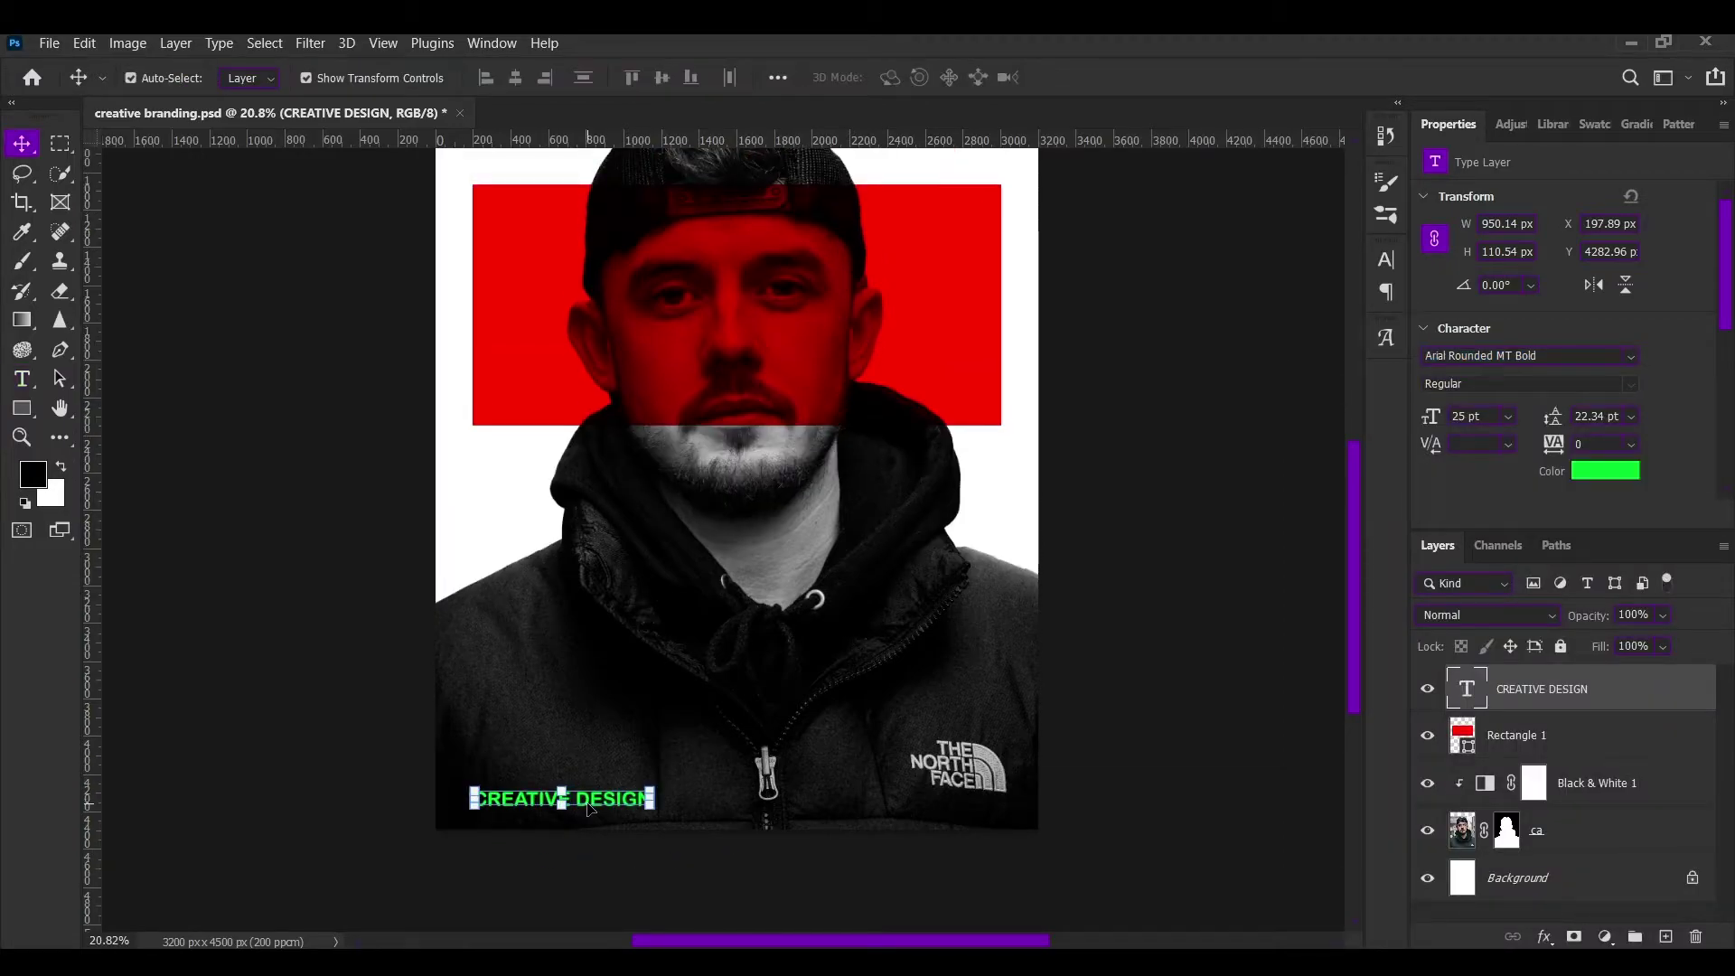
drag(598, 804, 597, 793)
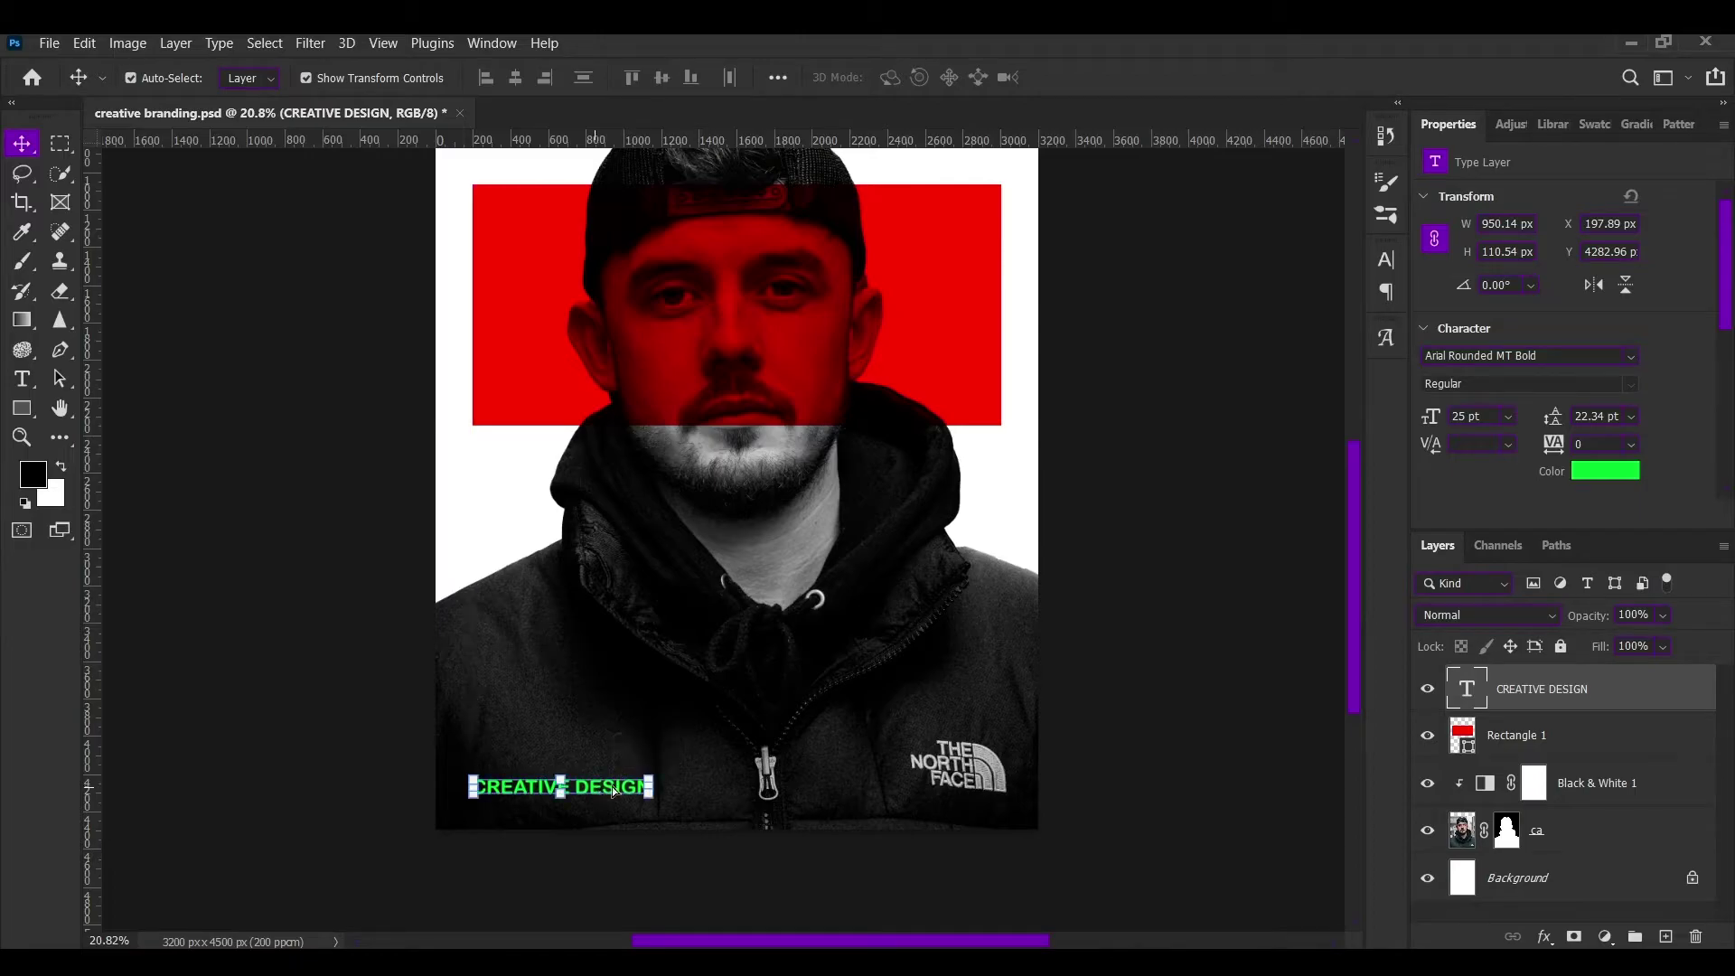
click(1182, 372)
Step: Trim the empty white strip above the man, leaving a 3200 × 4227 px canvas
scroll(1123, 551, down, 3)
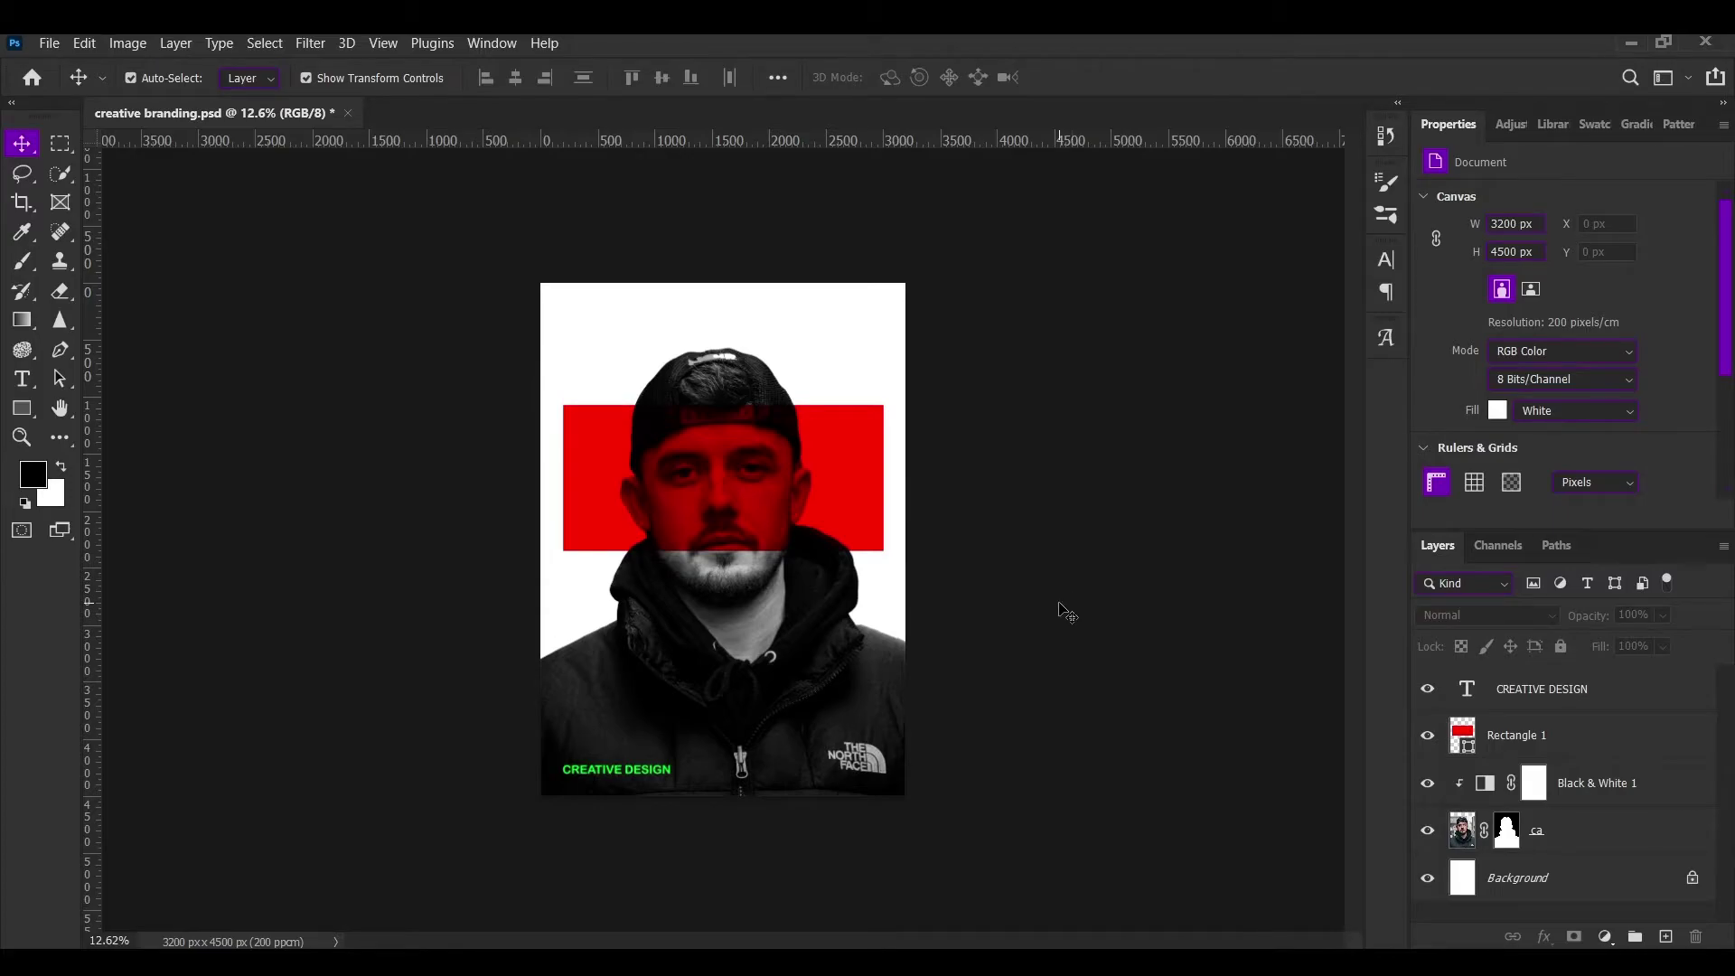
scroll(1030, 620, up, 1)
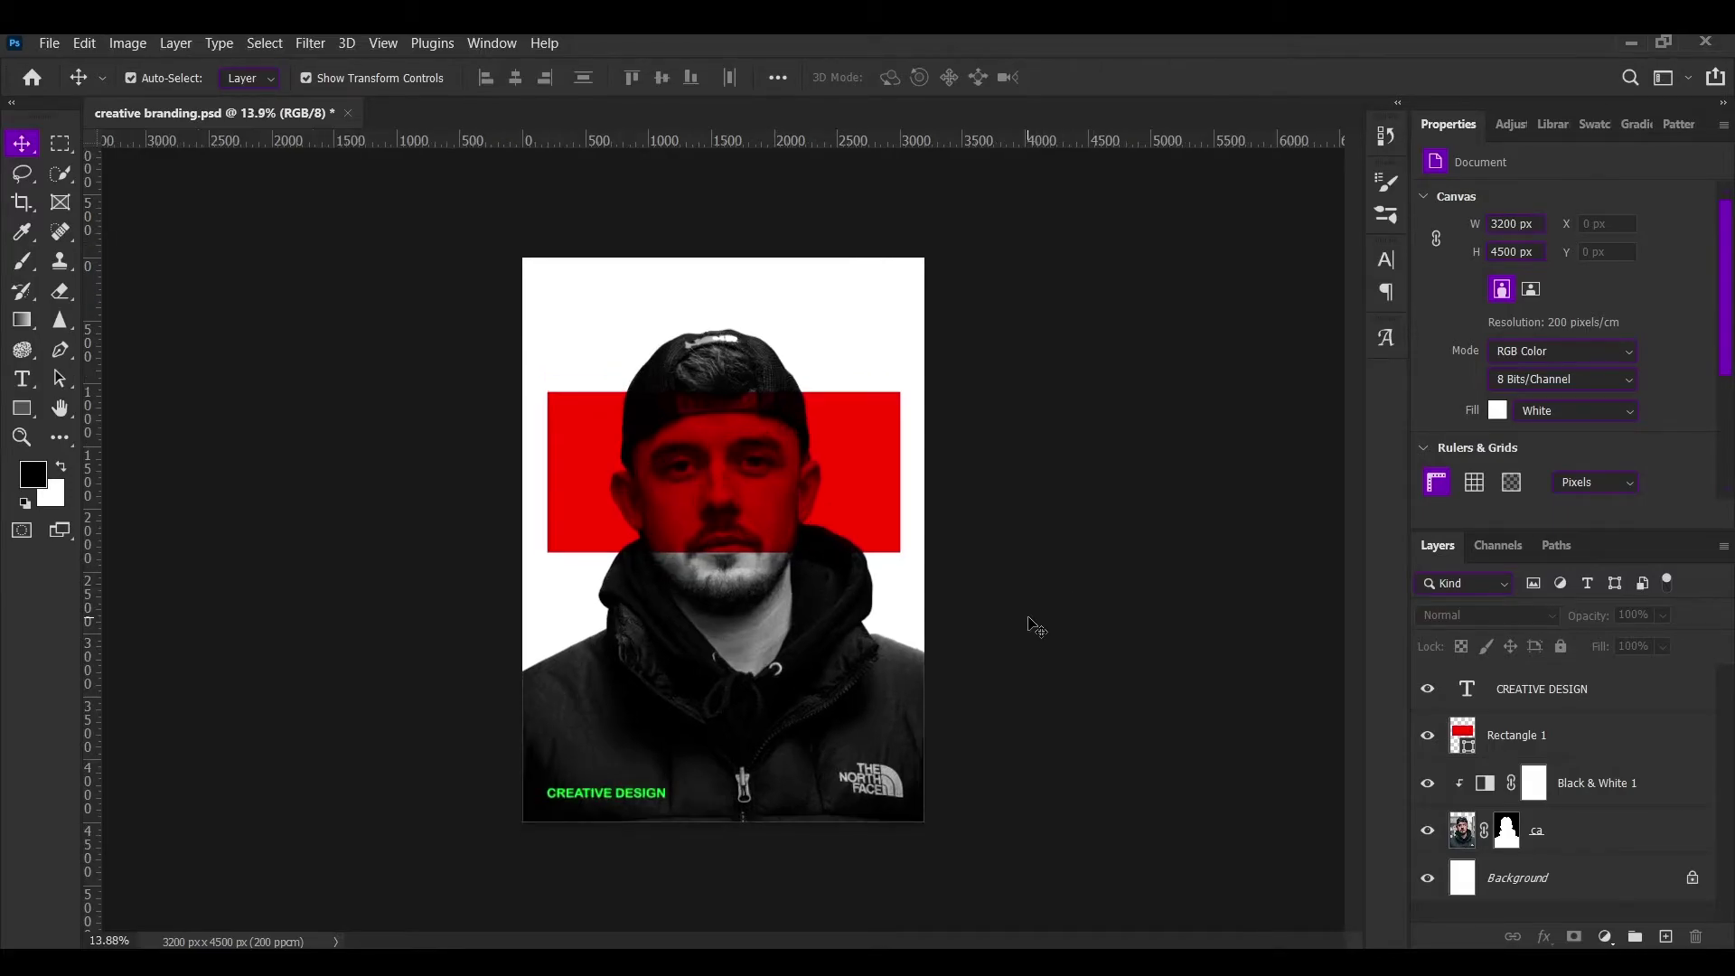
key(c)
drag(708, 248, 720, 279)
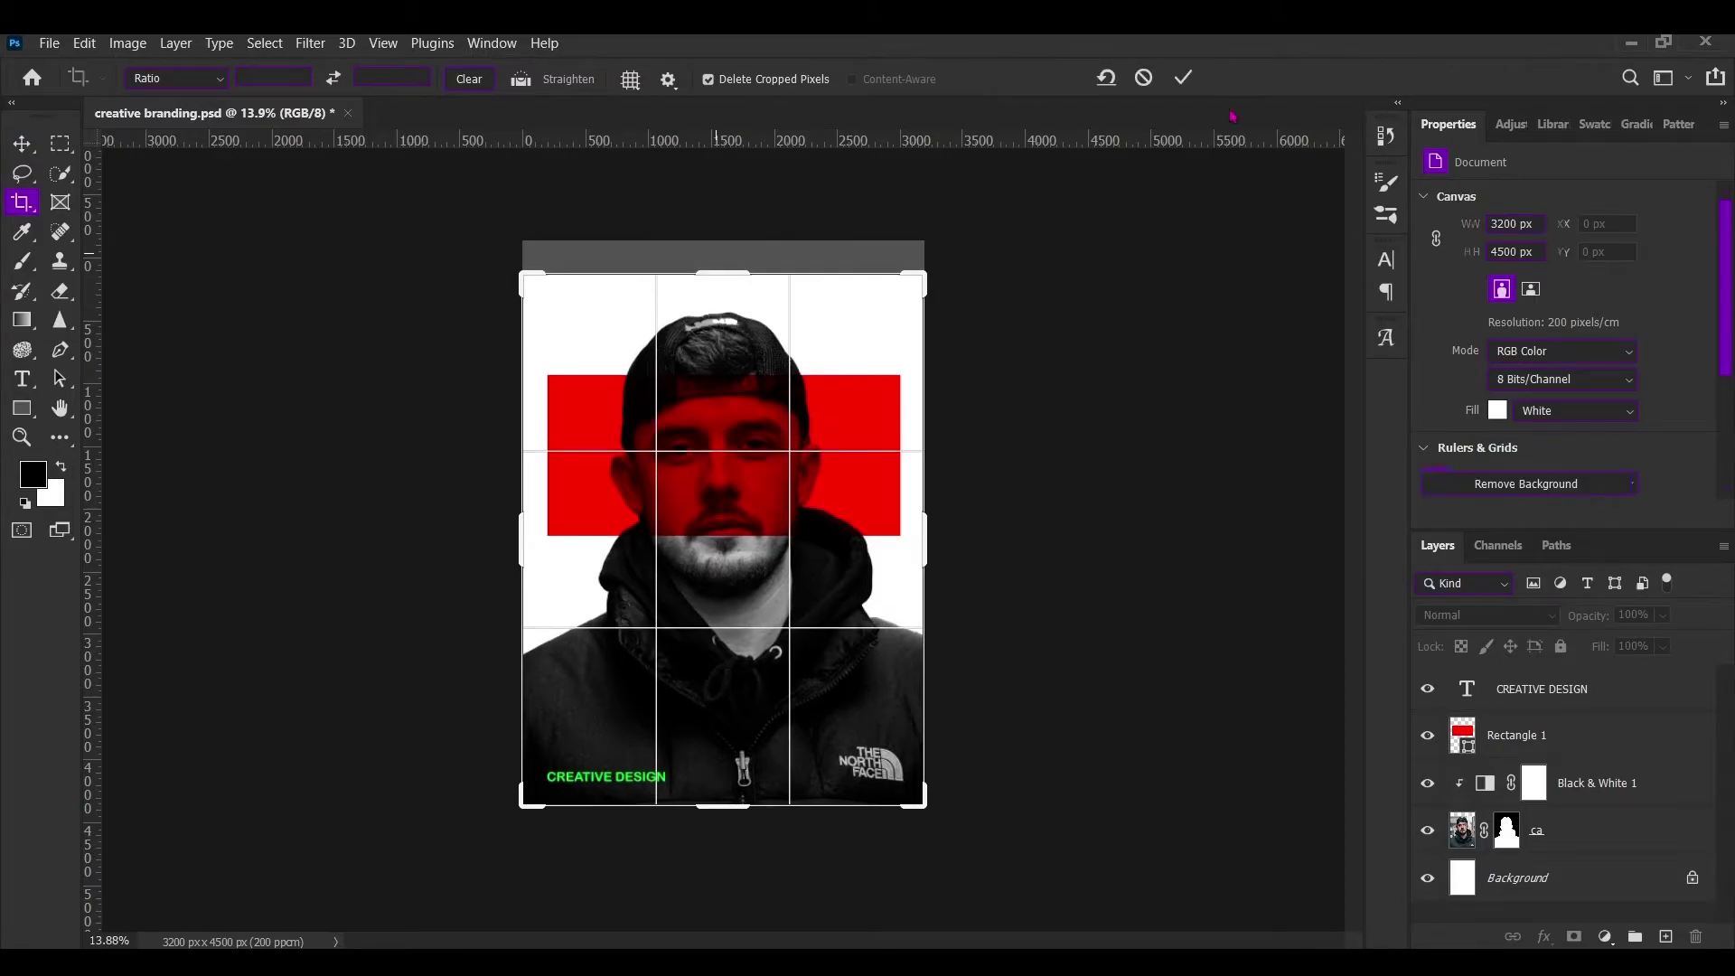
click(1184, 77)
key(v)
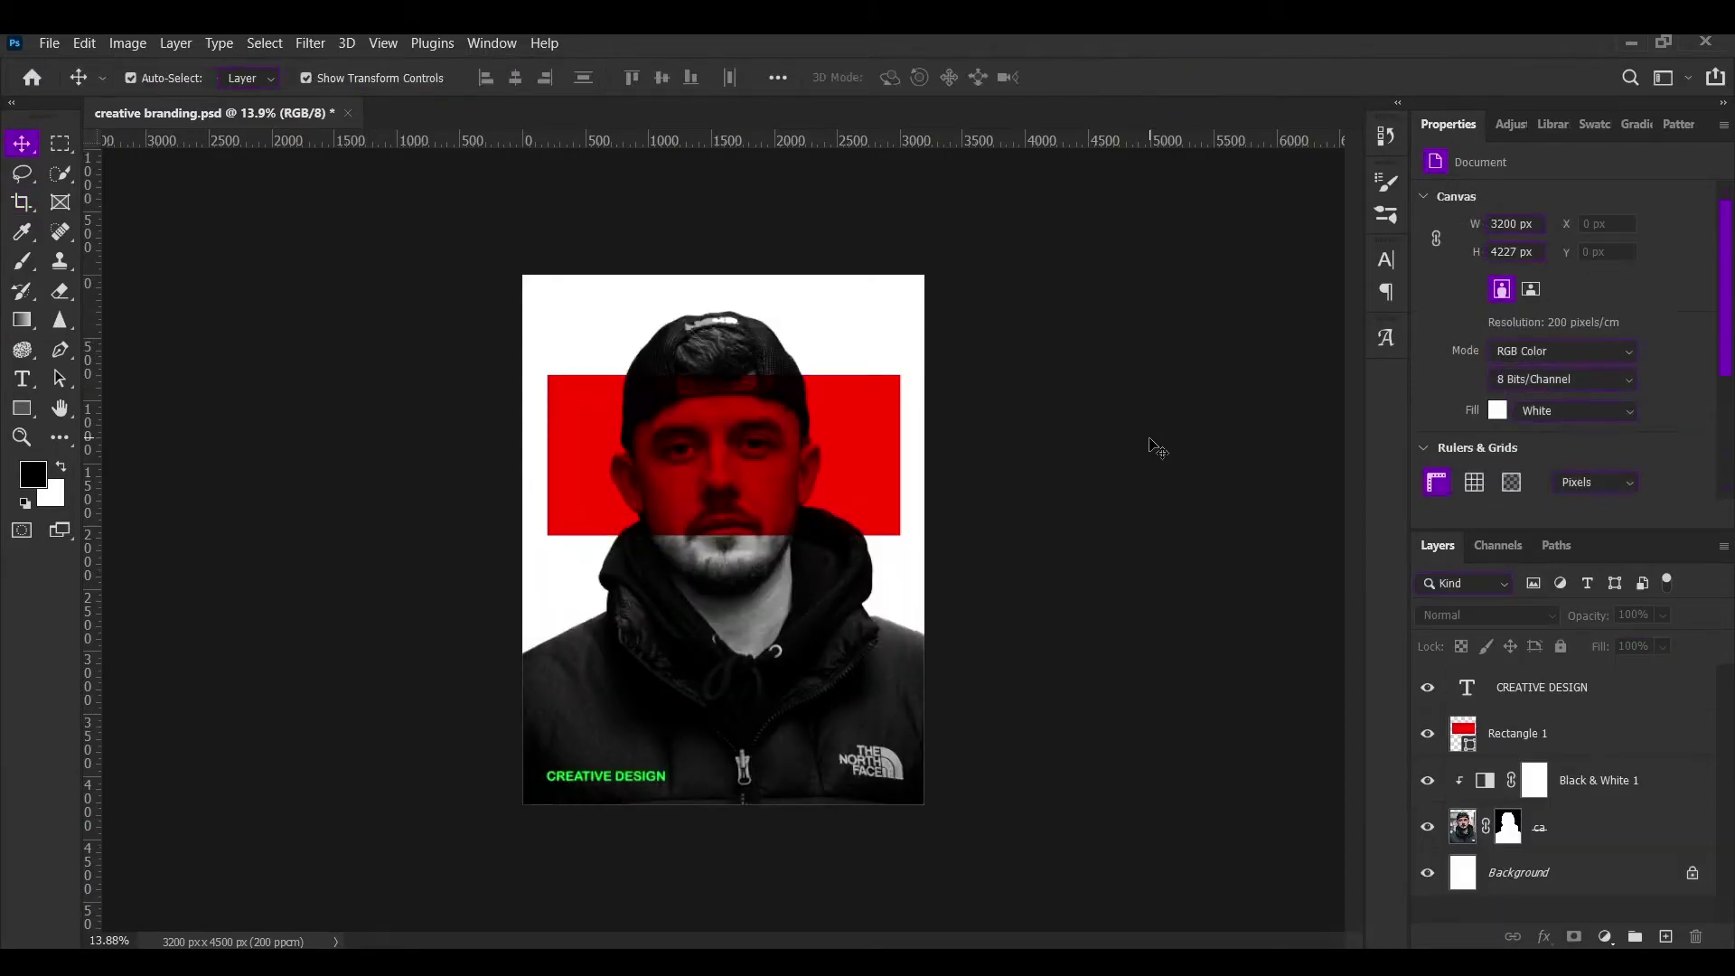
key(ctrl+0)
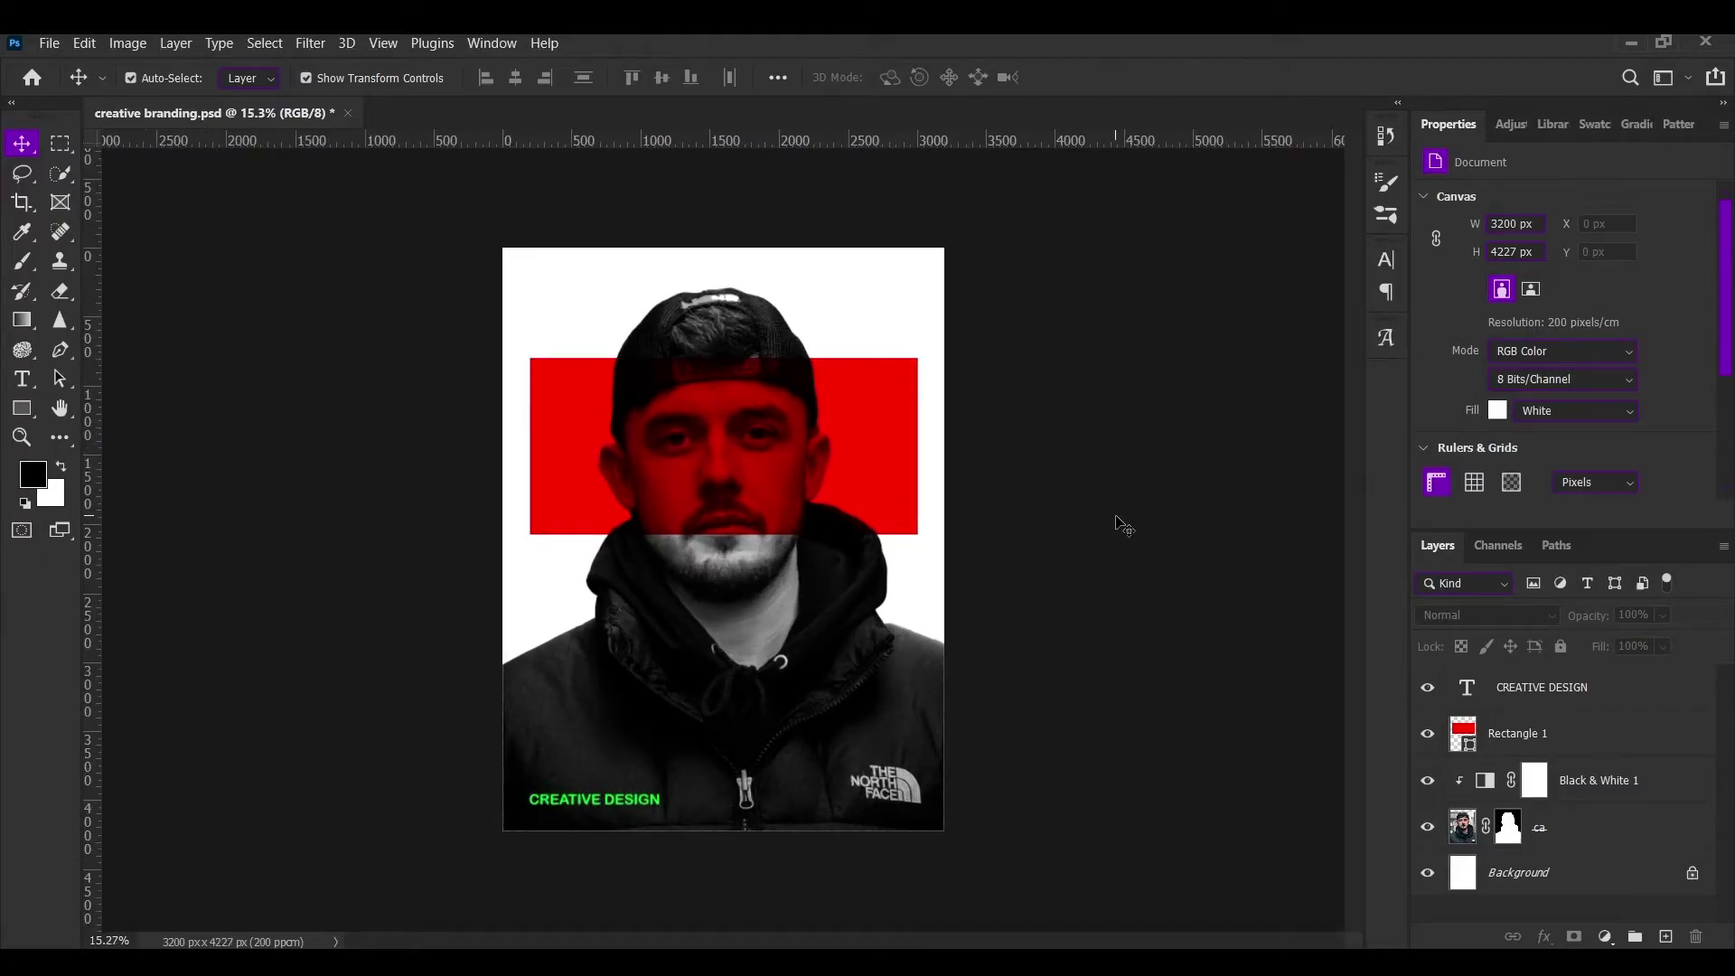
Step: Group layers ca through CREATIVE DESIGN into Group 1, duplicate it, and hide Group 1
click(1558, 828)
shift+click(1613, 697)
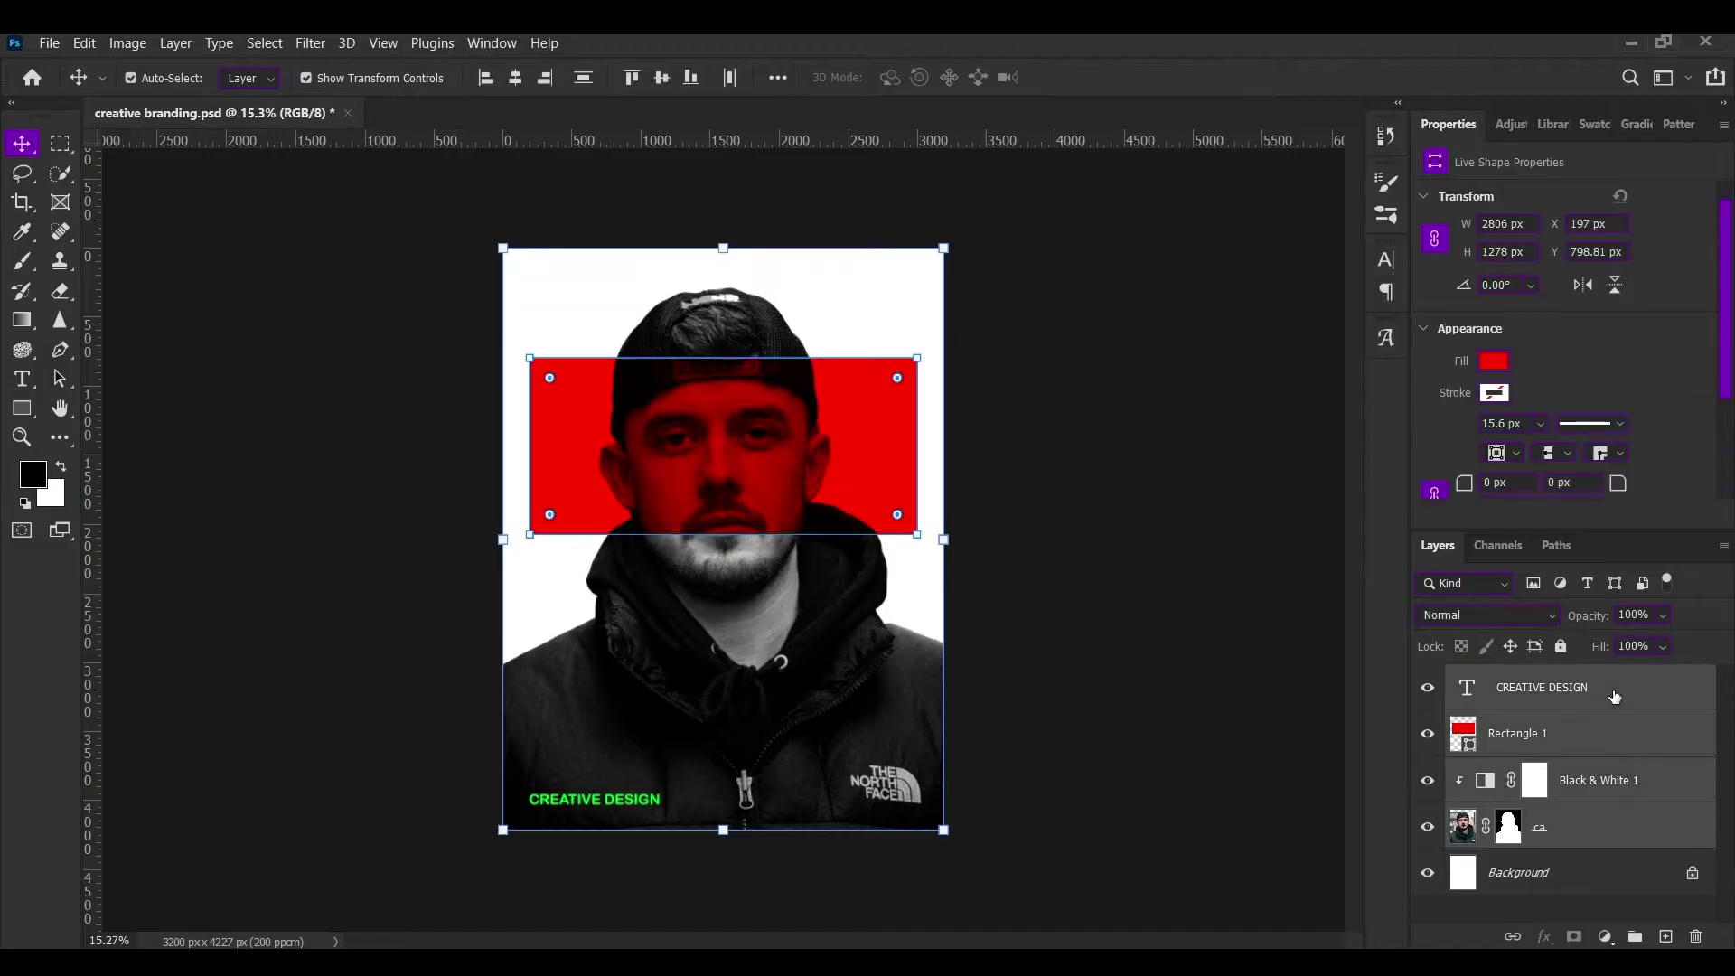
key(ctrl+g)
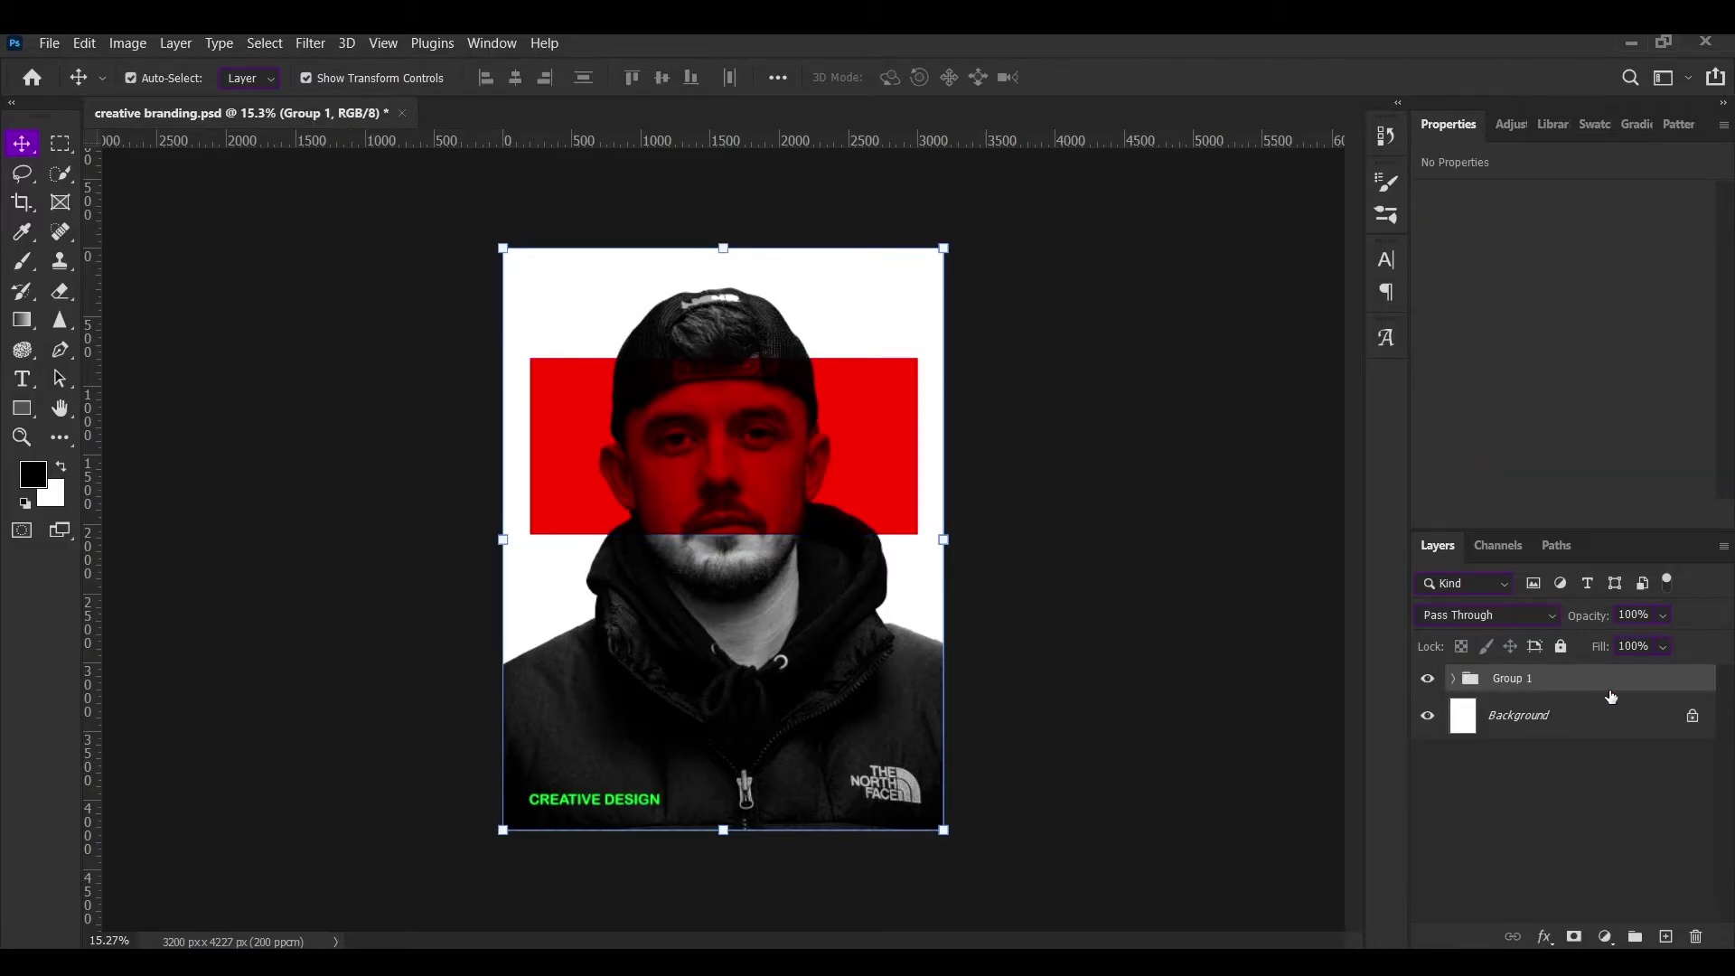
key(ctrl+j)
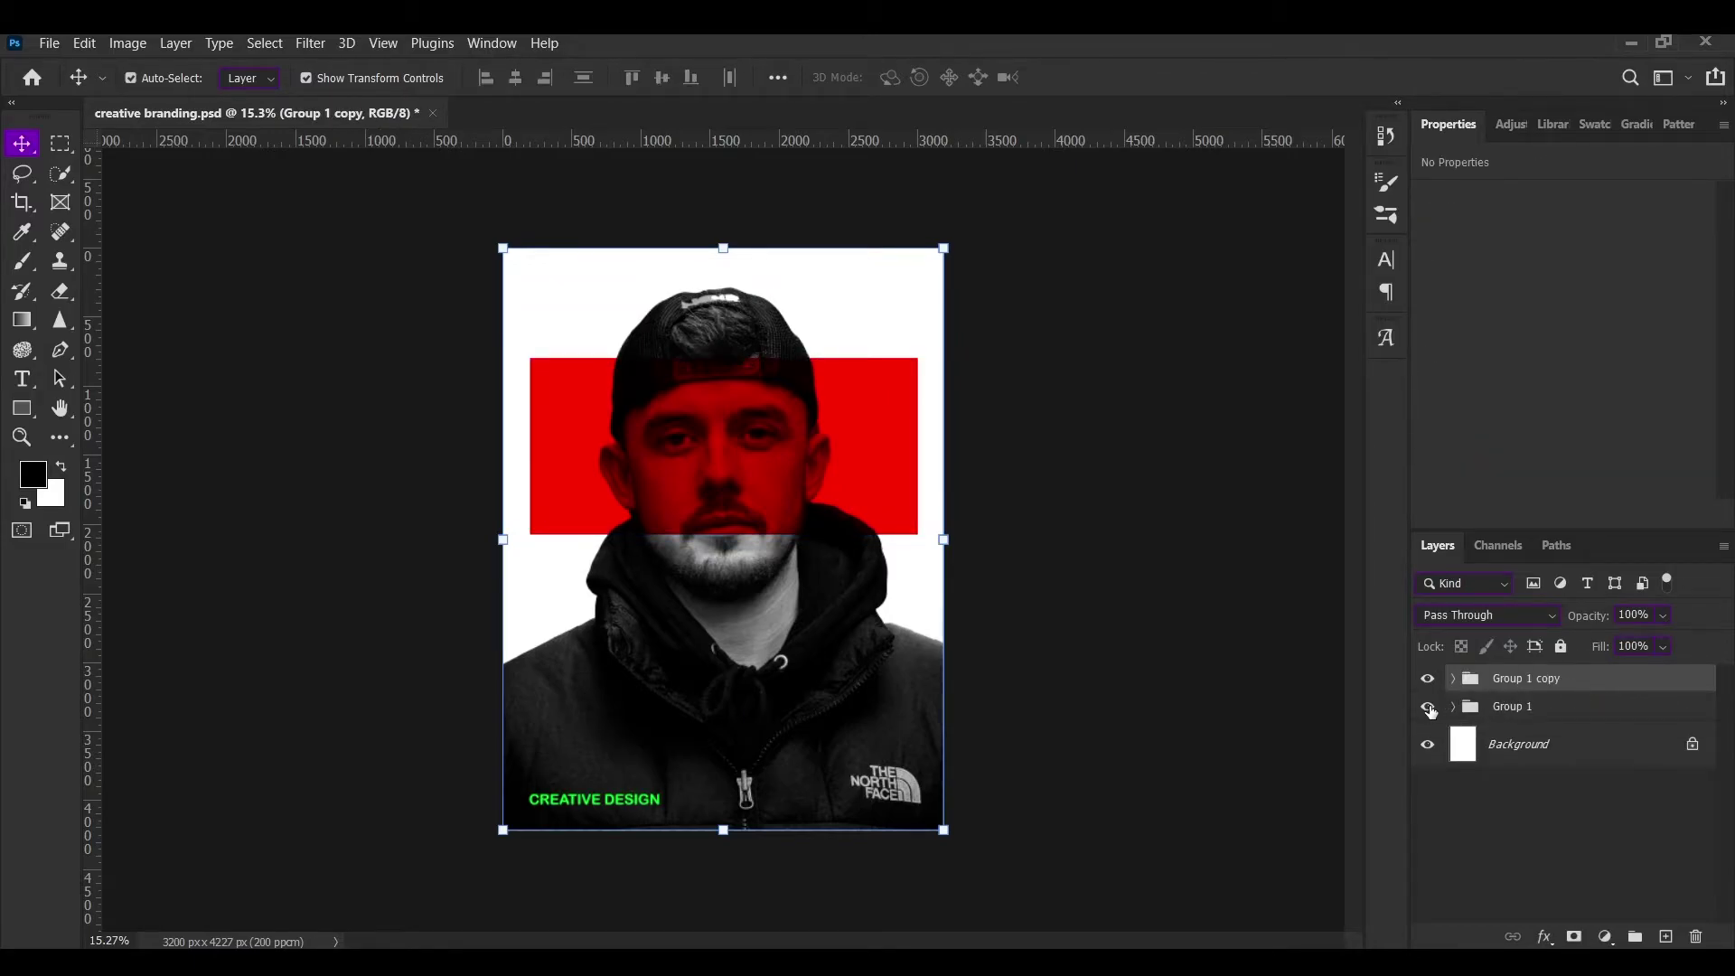
click(1428, 709)
key(ctrl+t)
Step: Scale the Group 1 copy to about 95% and move the black rectangle down about 139 px
drag(722, 829, 730, 797)
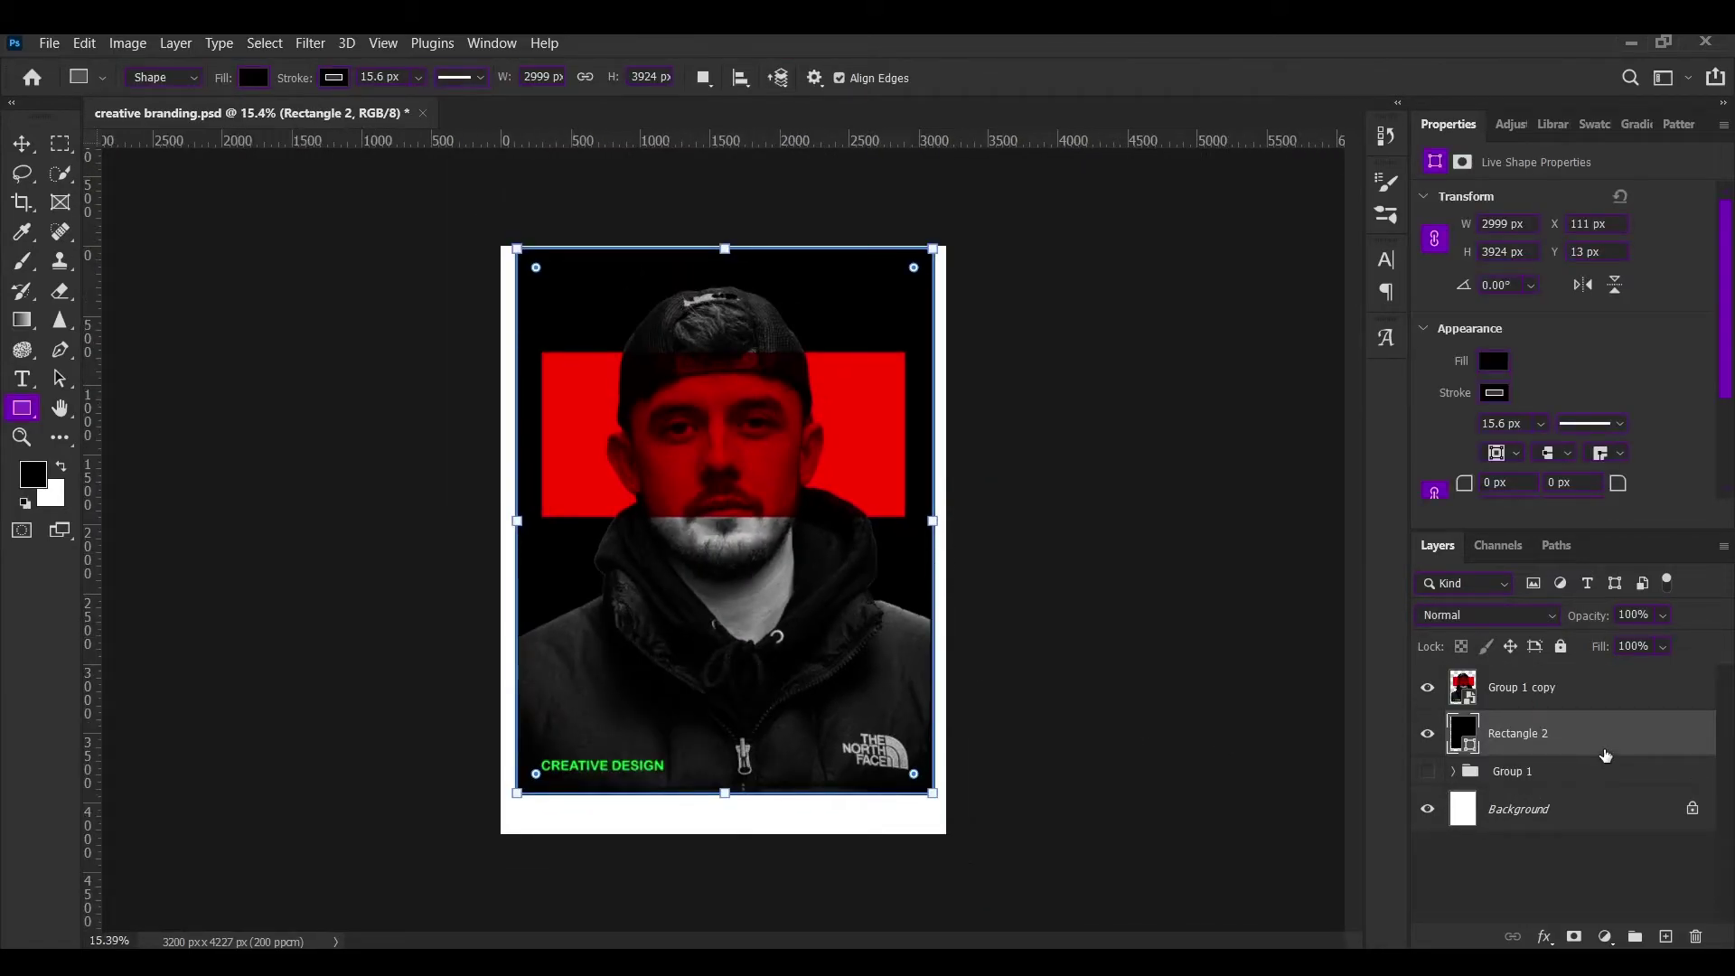
key(ctrl+t)
drag(728, 584, 735, 599)
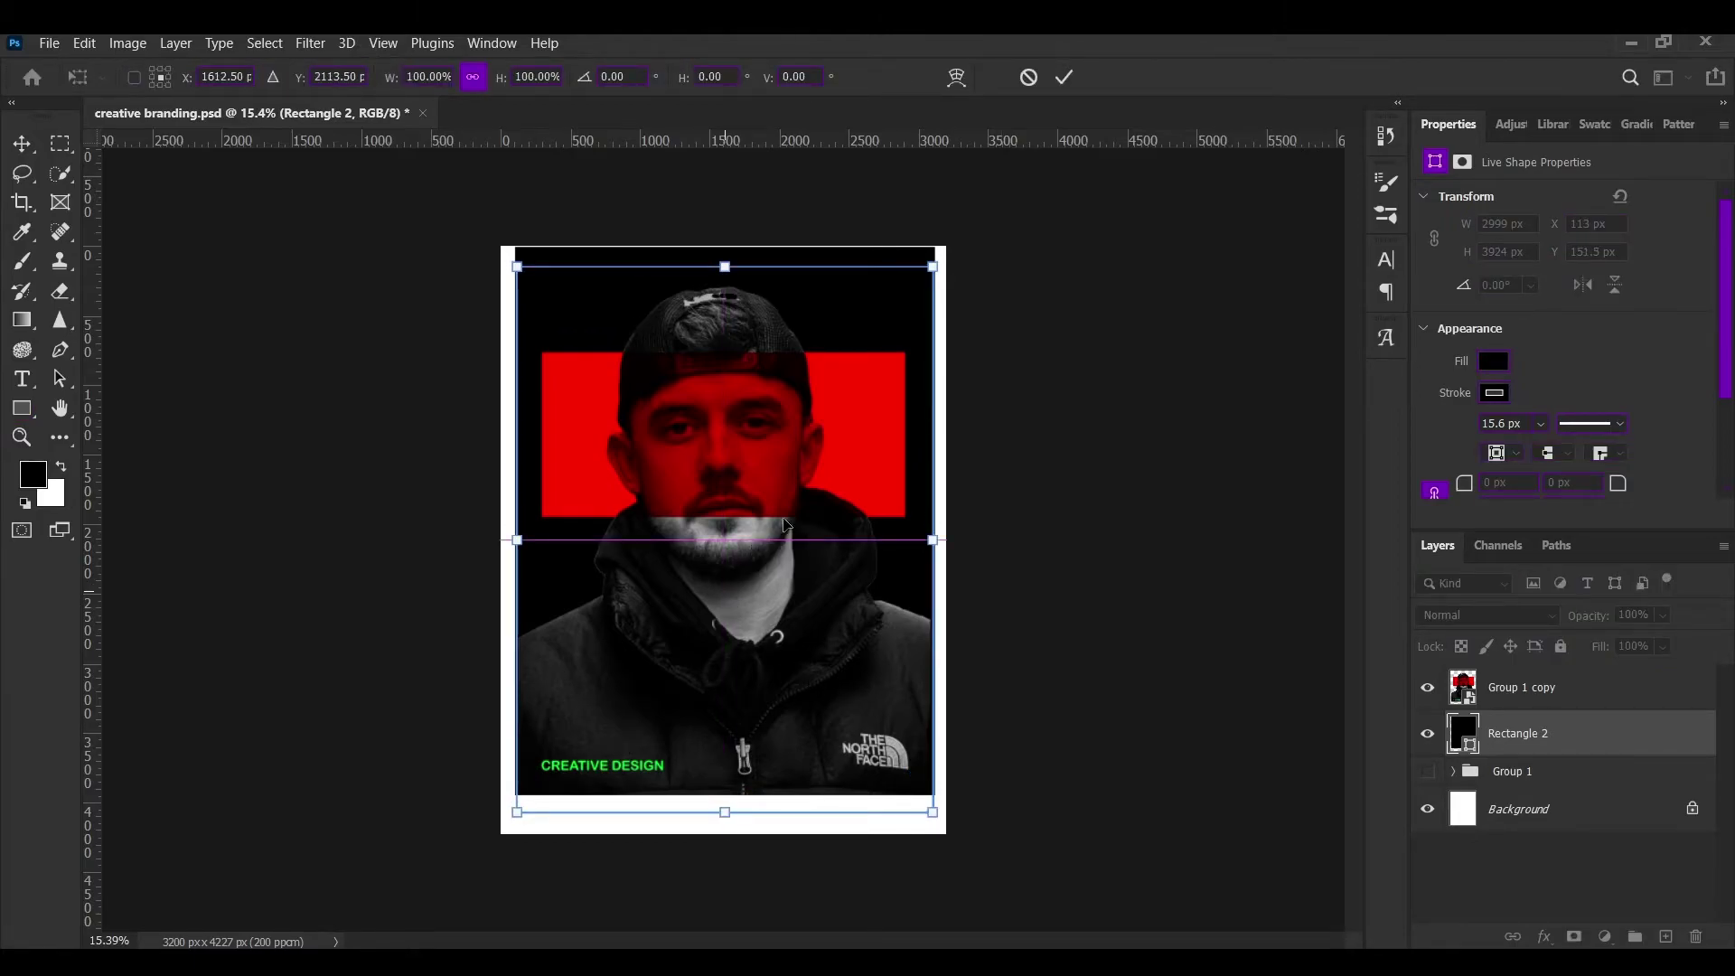
click(1065, 78)
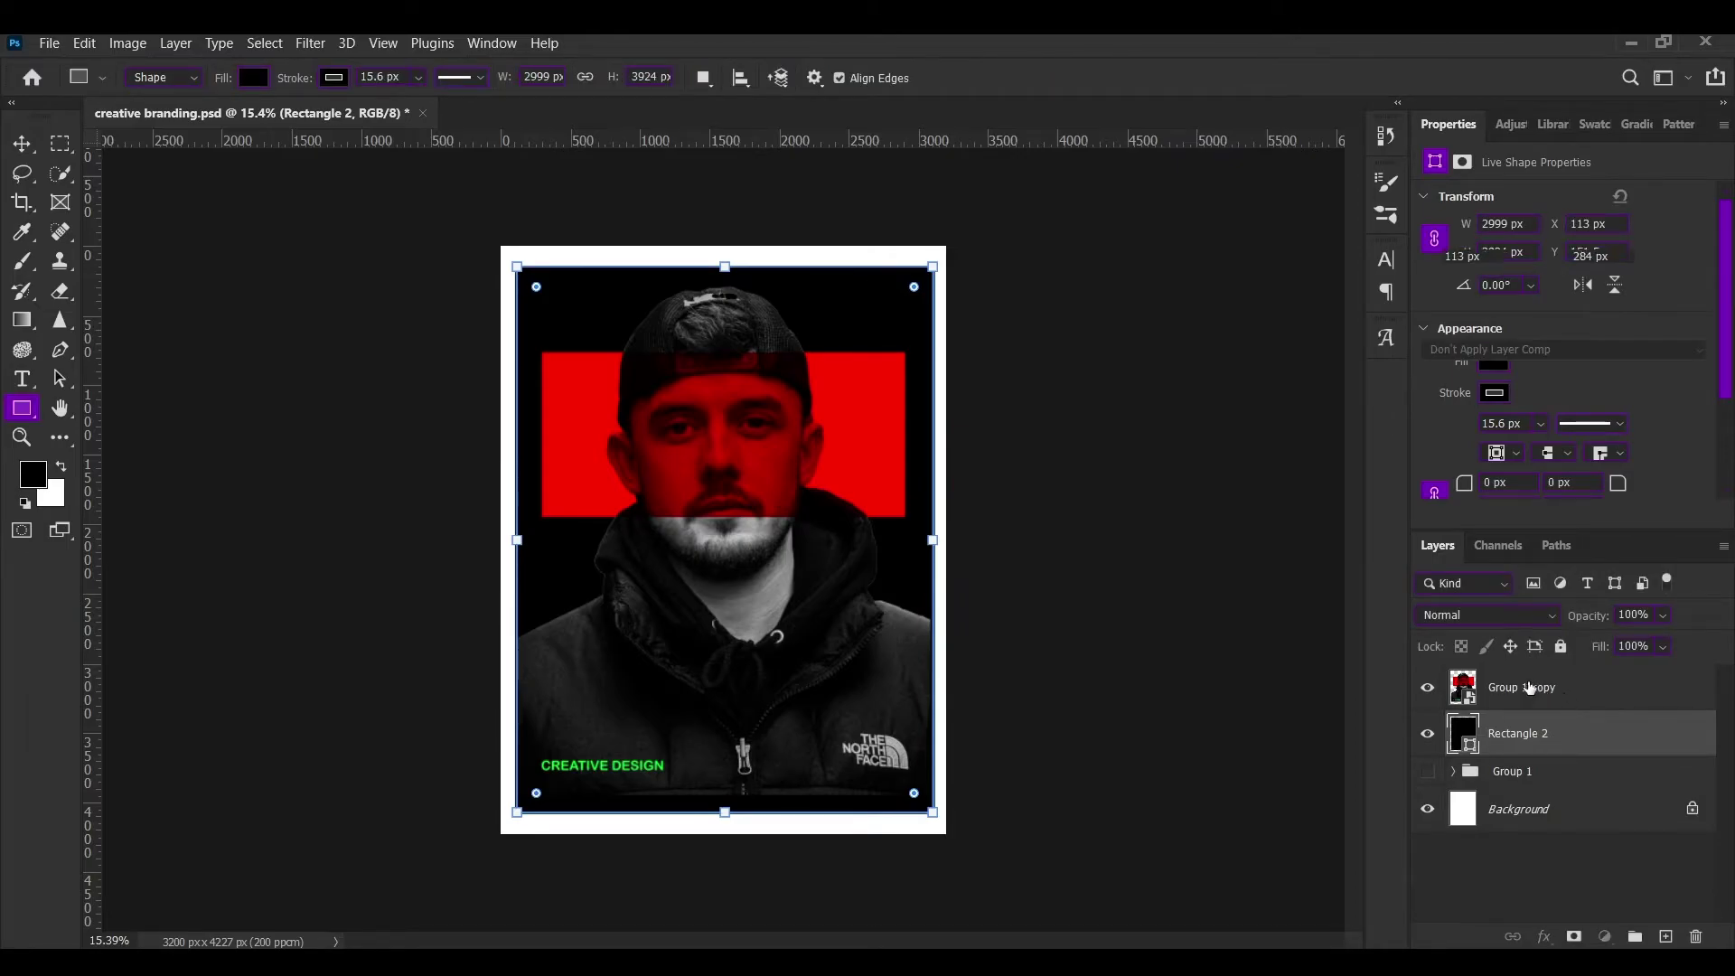
key(v)
Step: Change Rectangle 2's fill from black to white and review its stroke colour
key(alt+bracketright)
click(1166, 641)
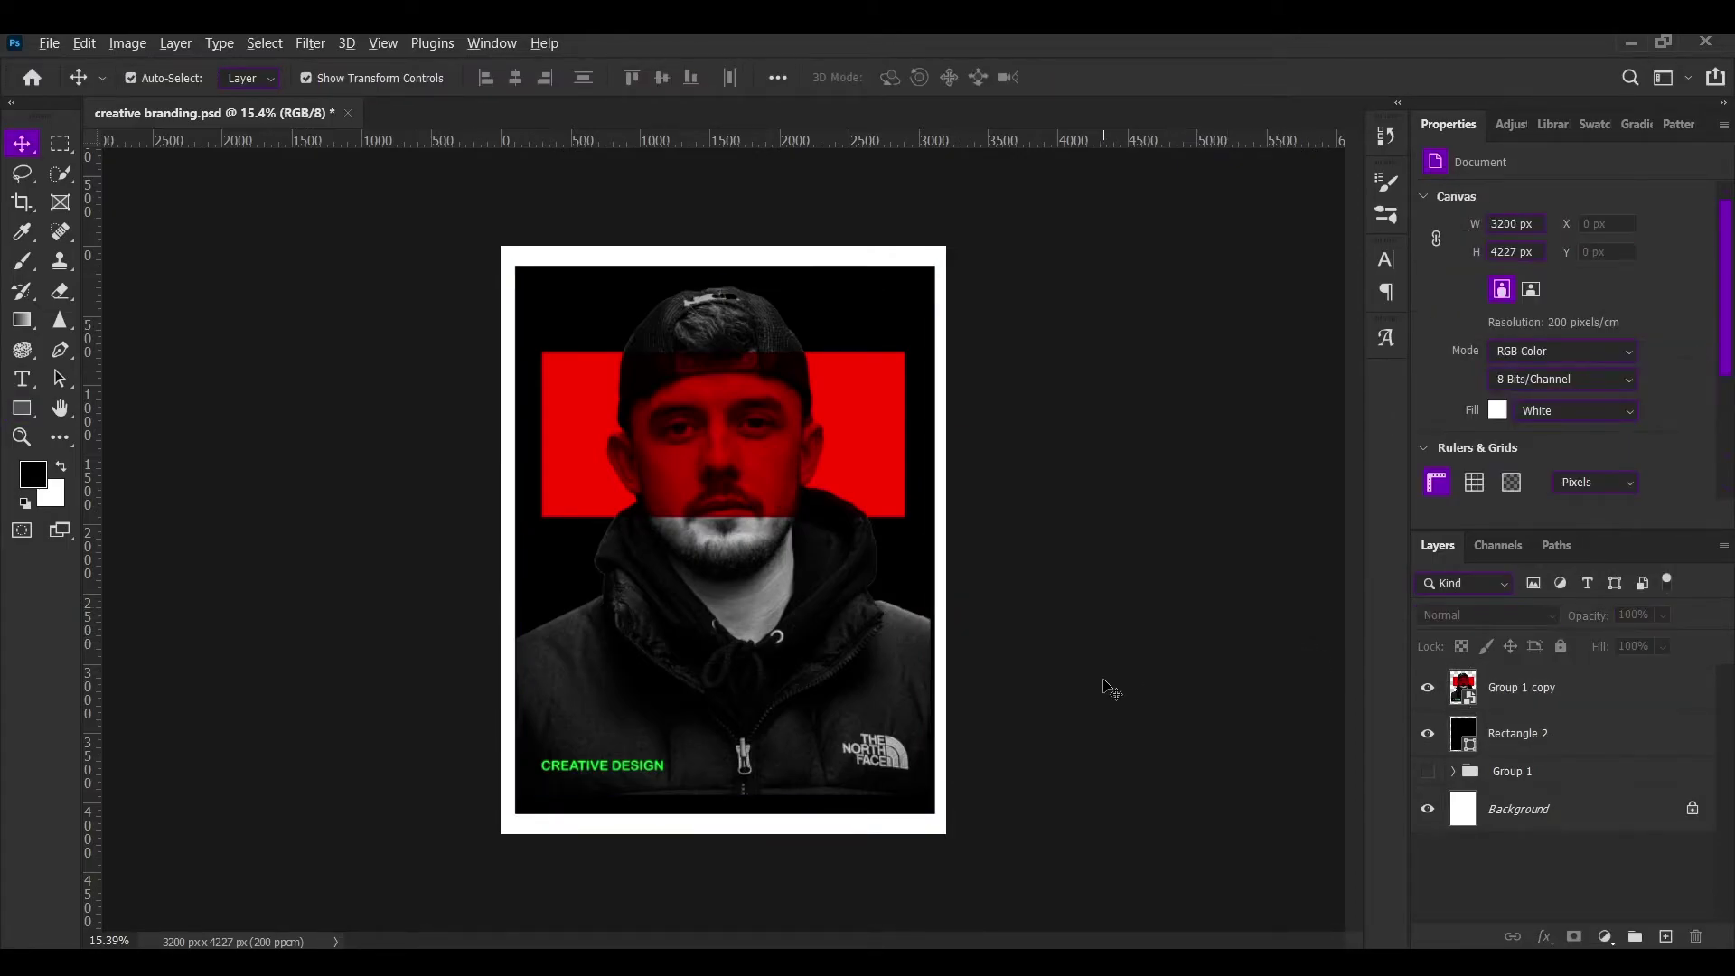
click(1521, 687)
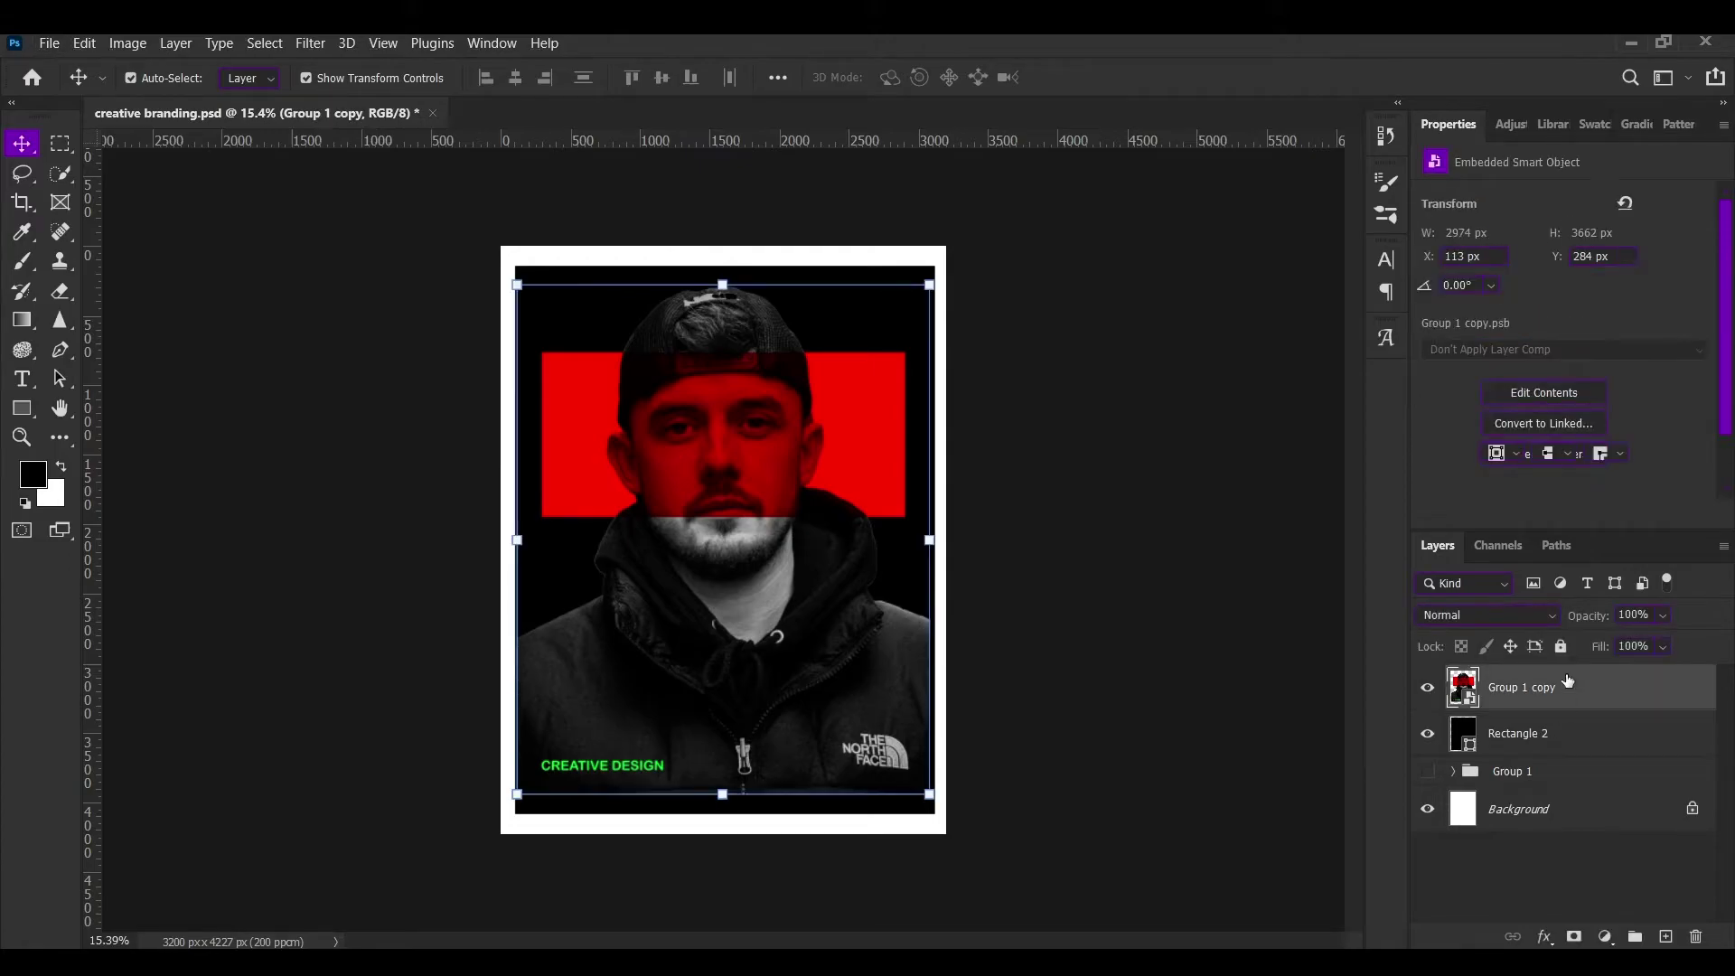
click(1527, 732)
click(1492, 360)
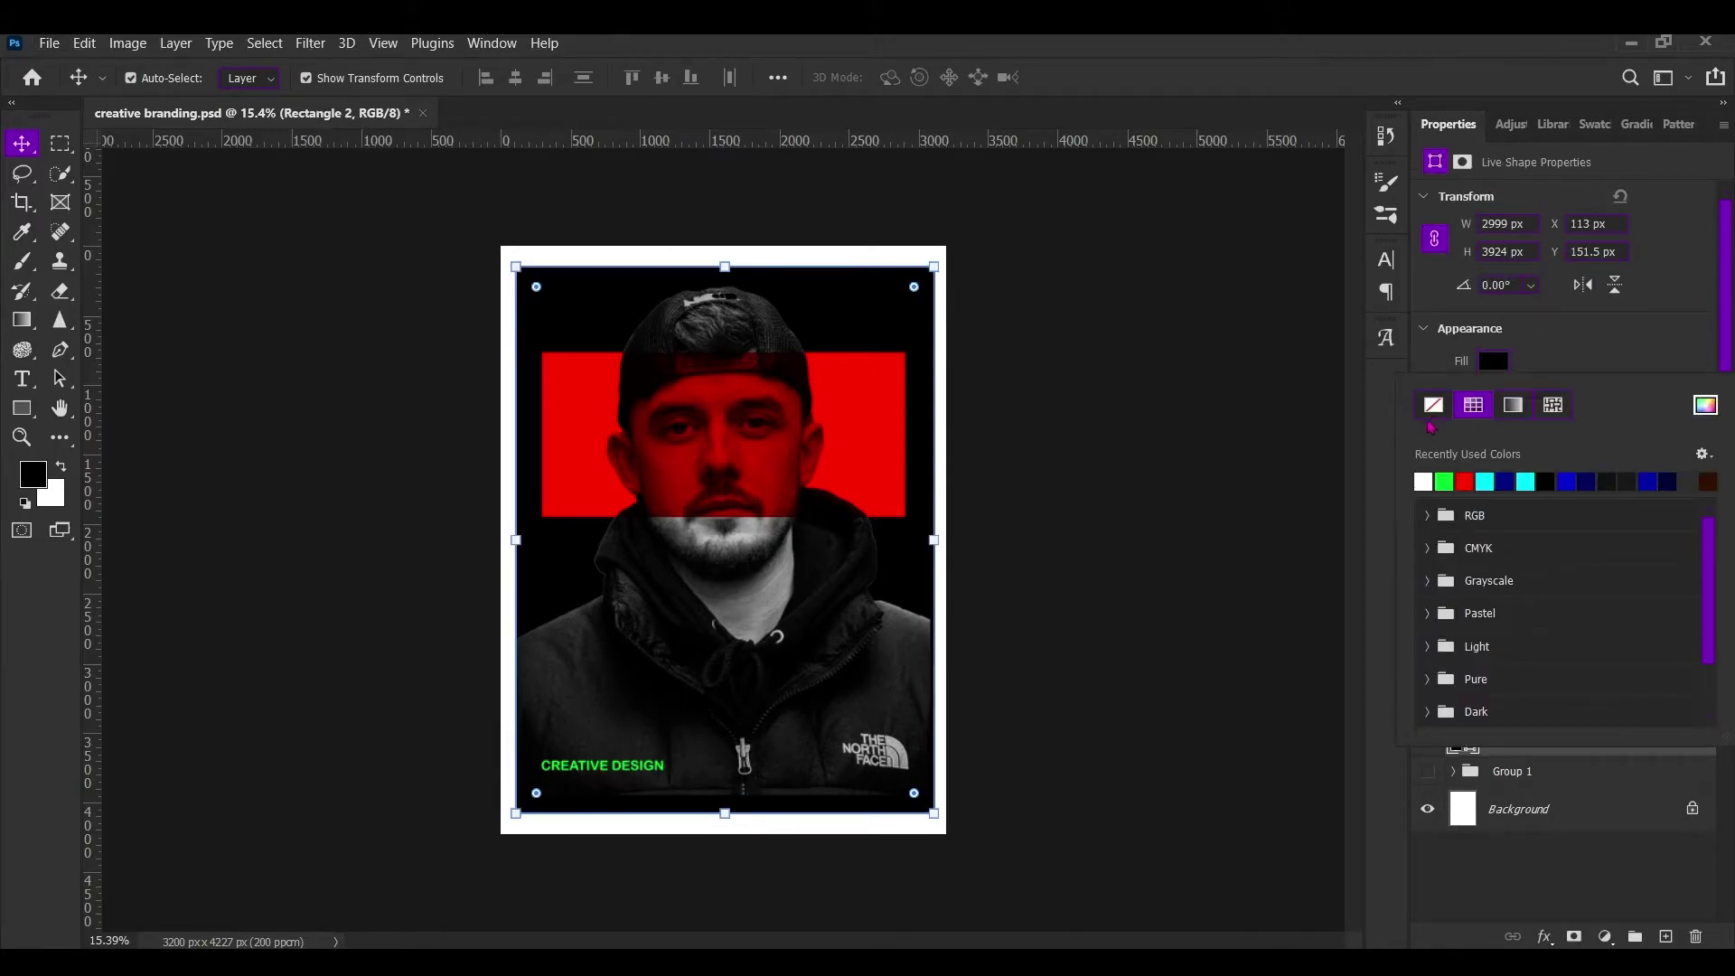
click(1423, 481)
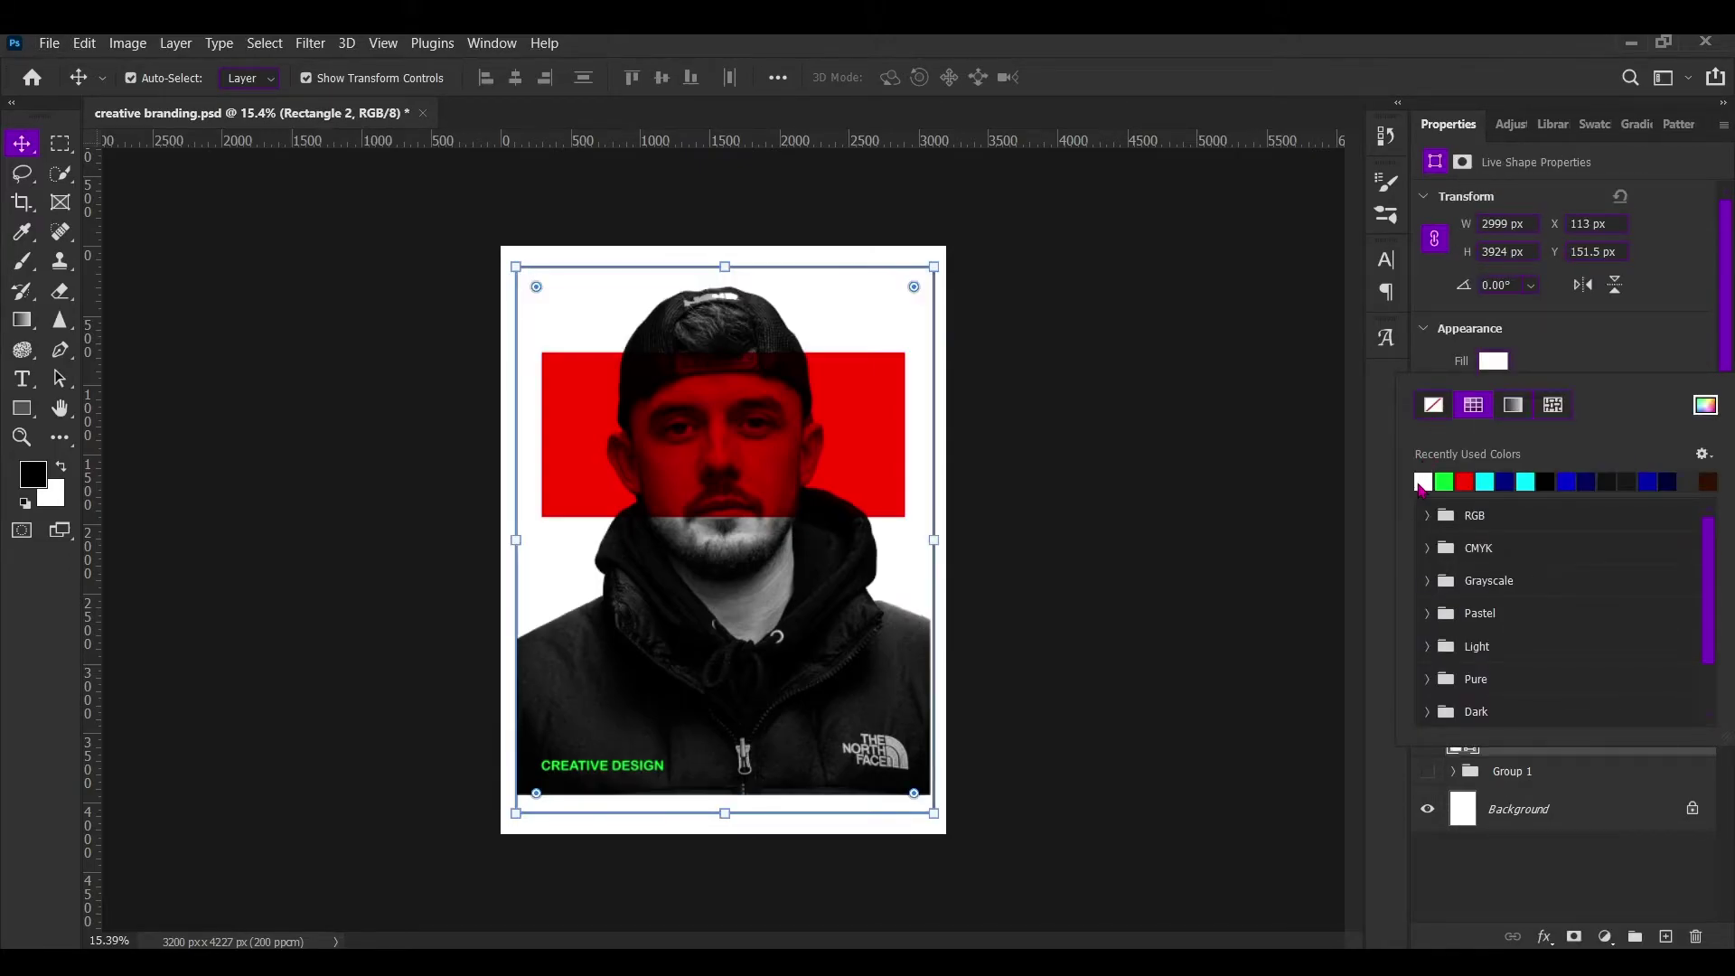
click(1606, 342)
click(1495, 392)
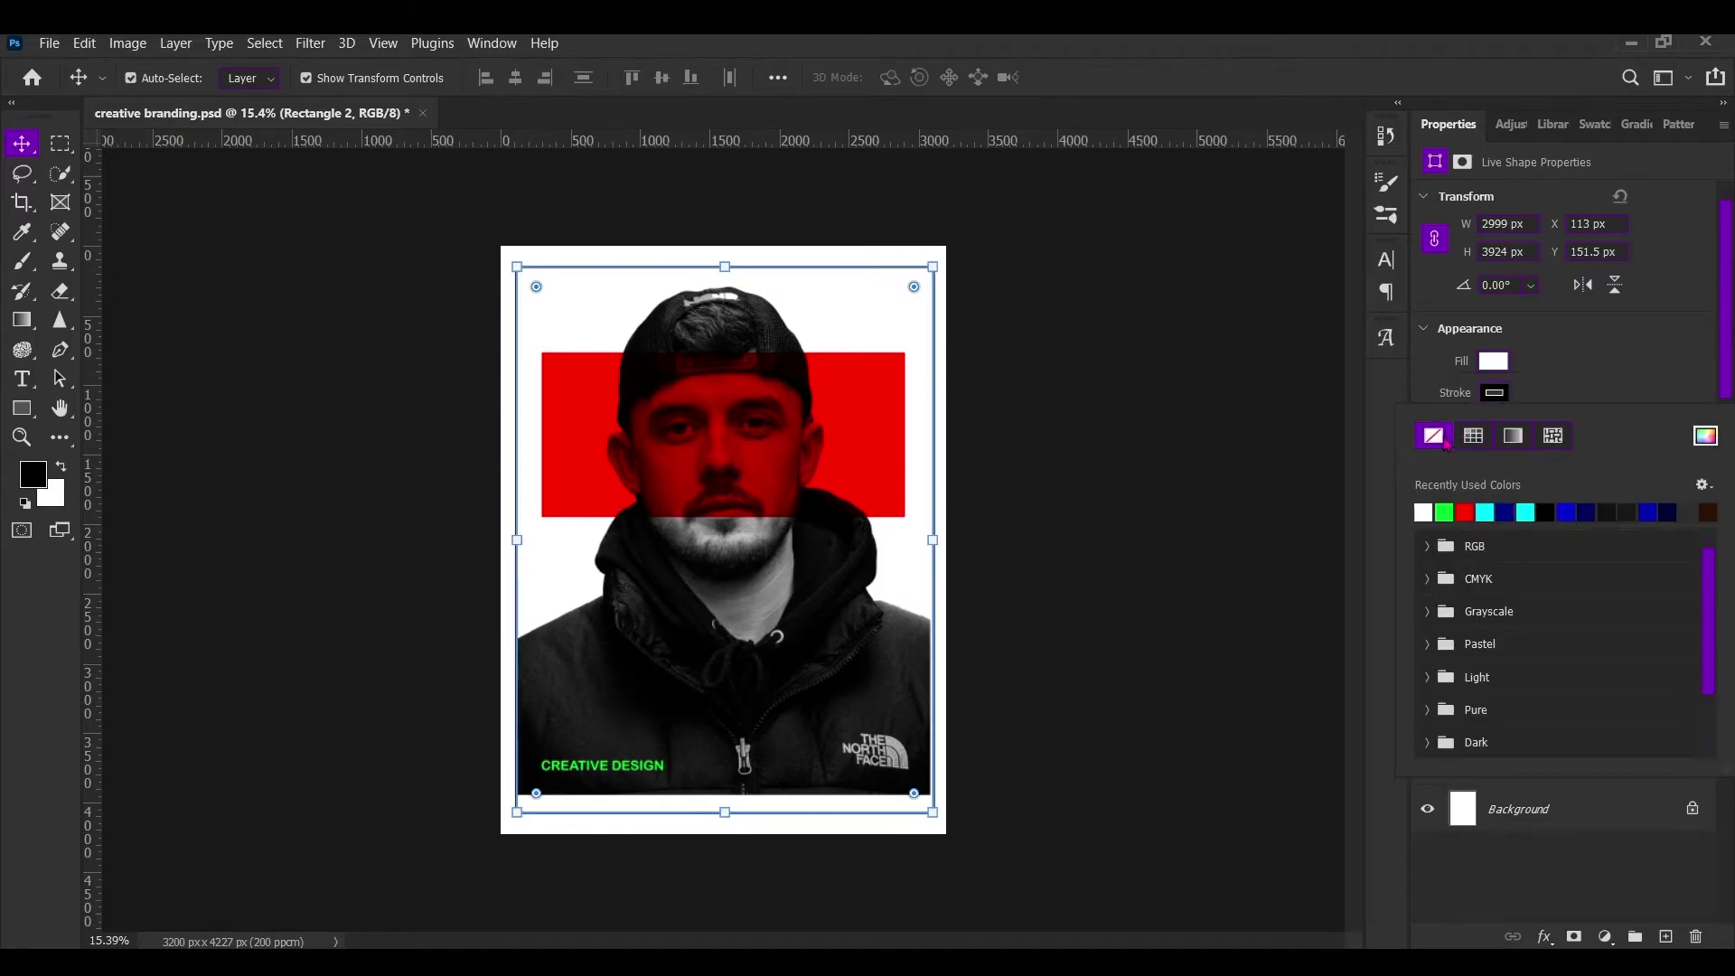
click(1313, 428)
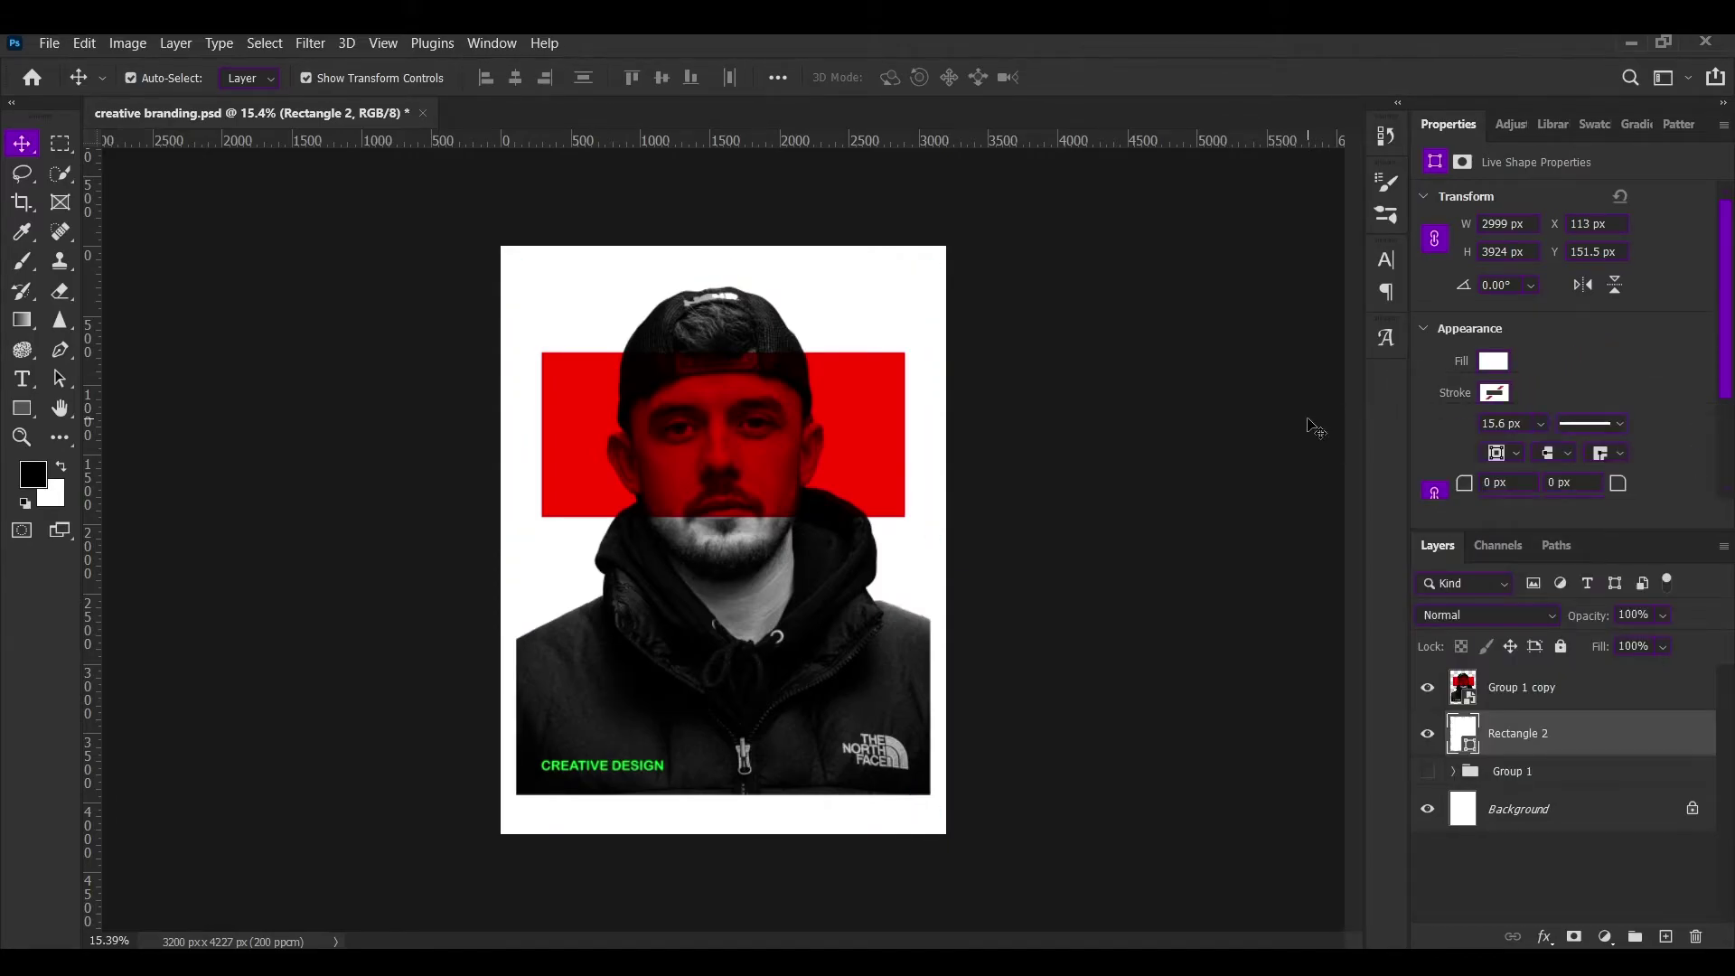
click(1580, 703)
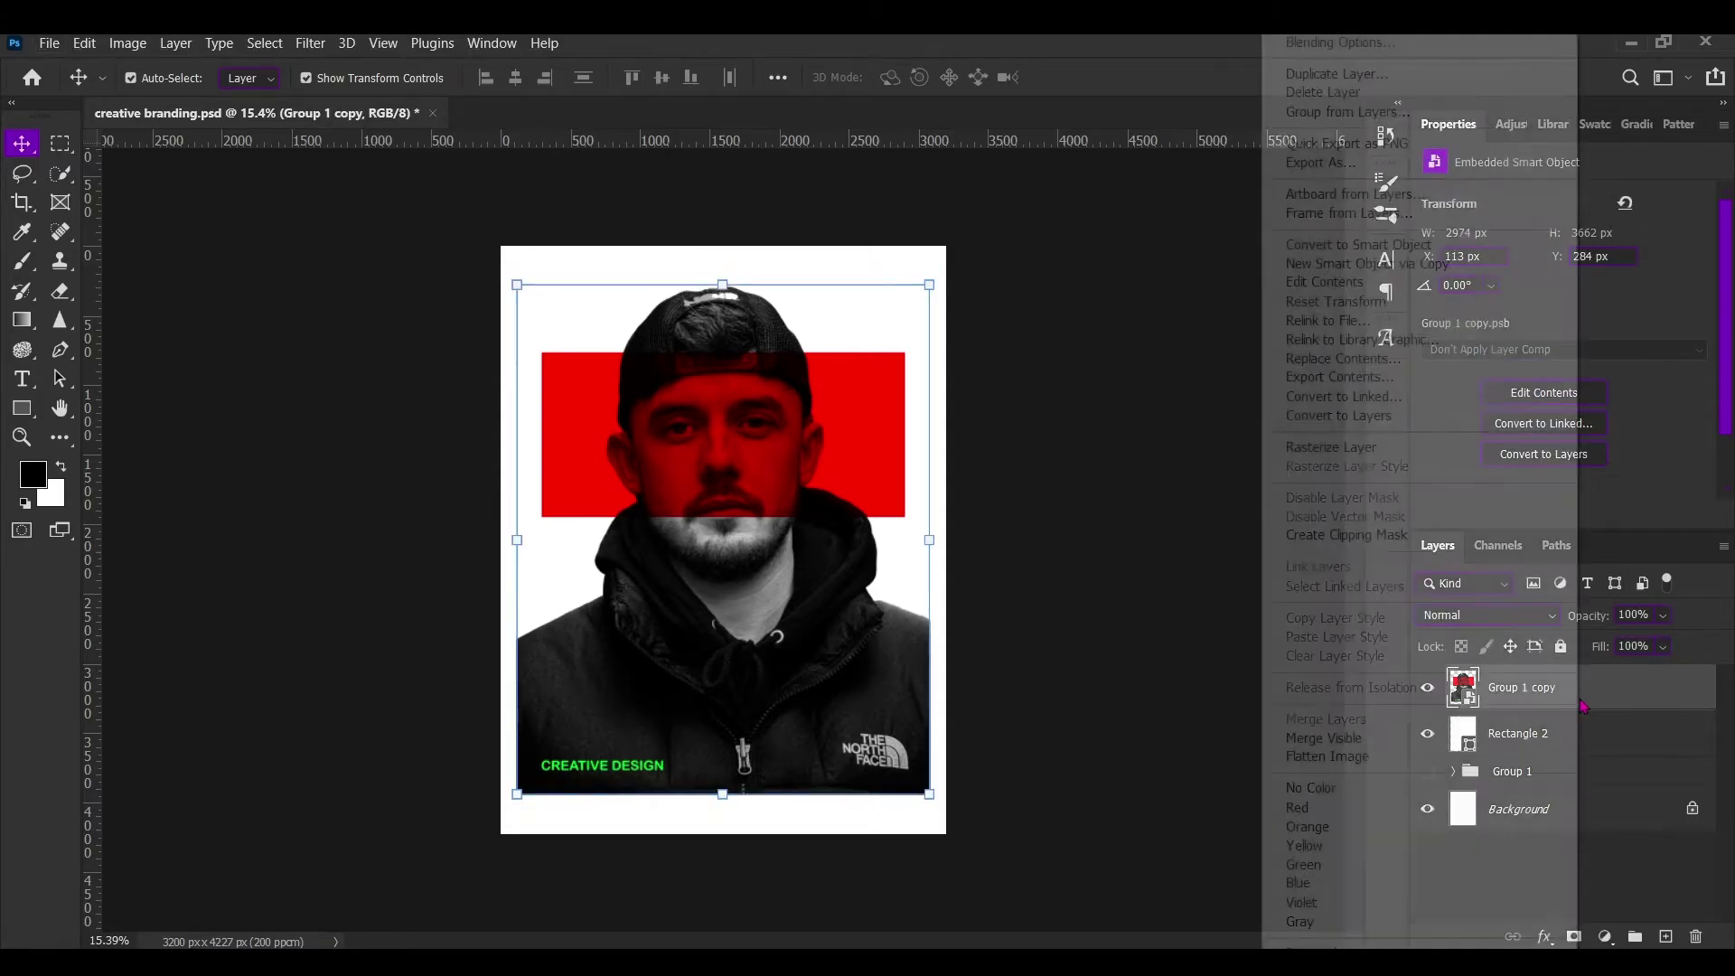
right_click(1580, 703)
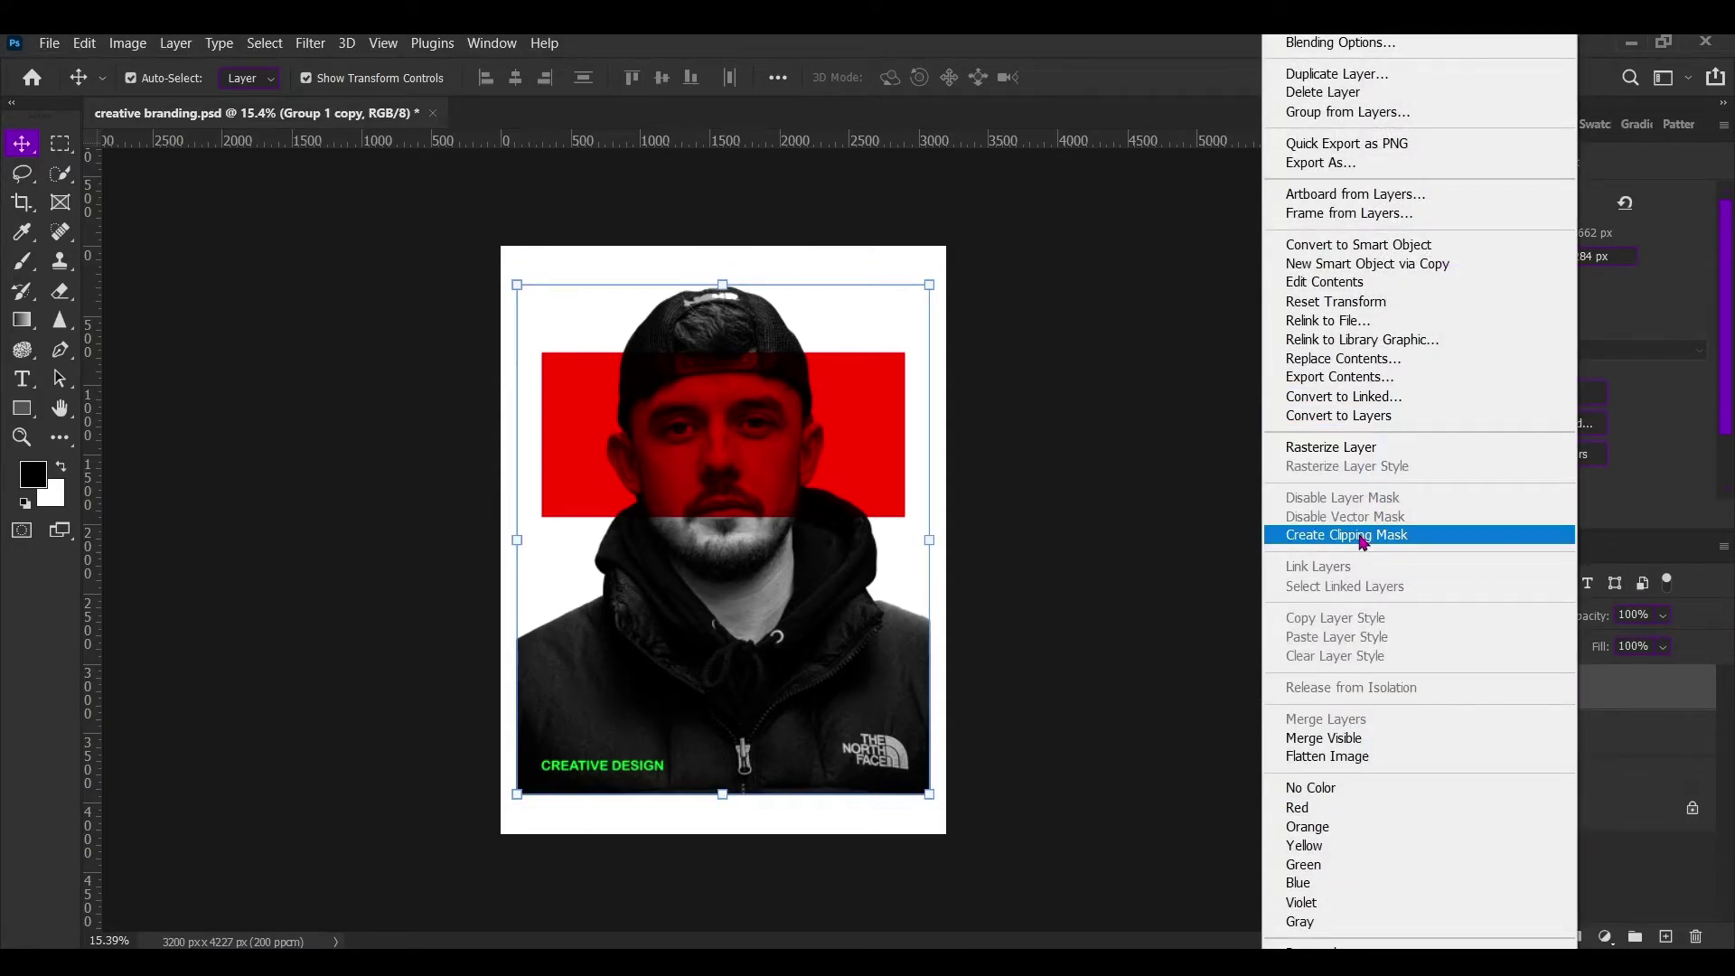
click(1374, 244)
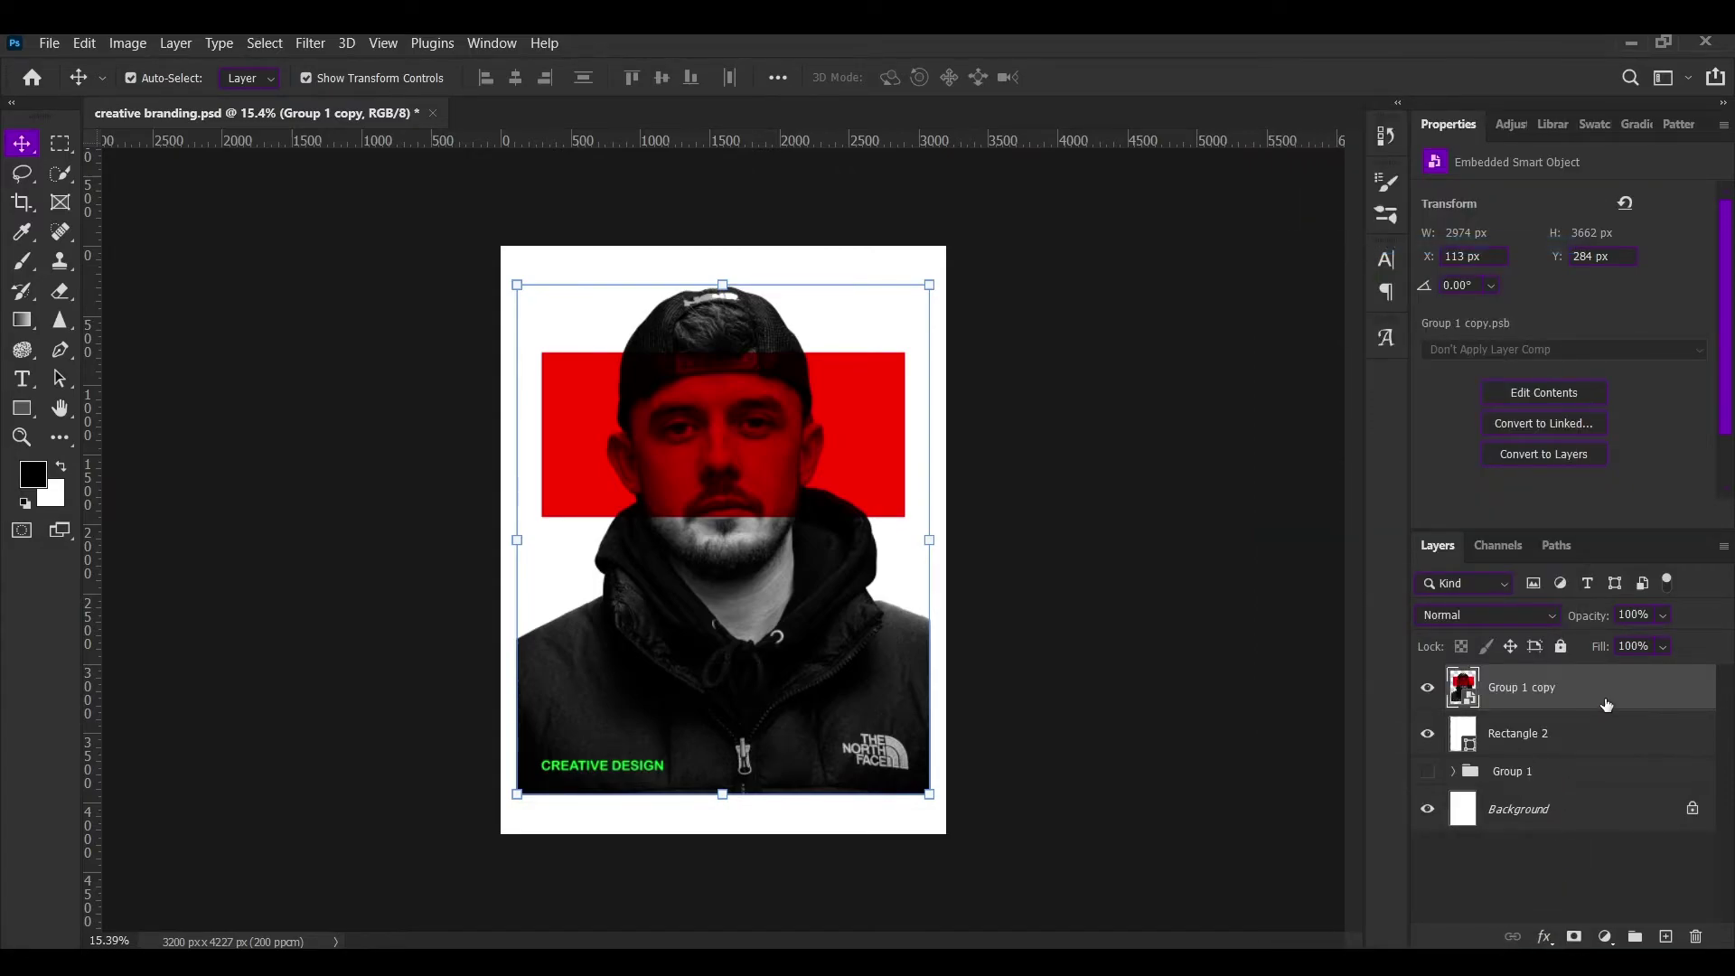
double_click(1580, 746)
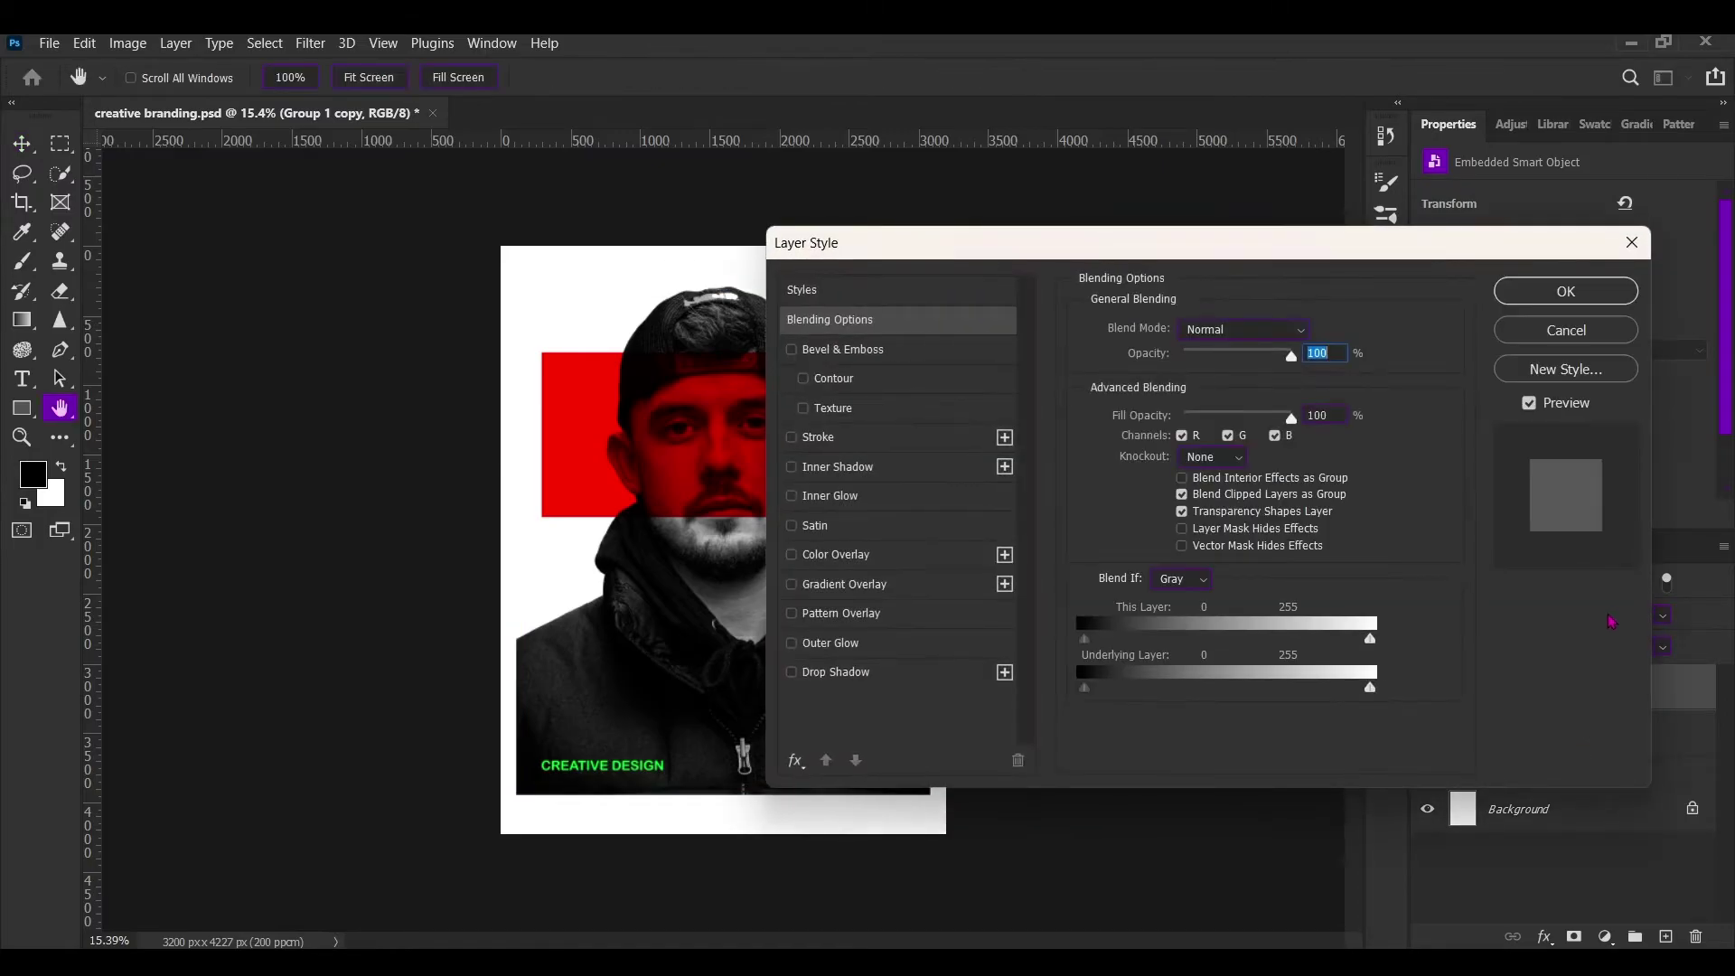
click(1566, 291)
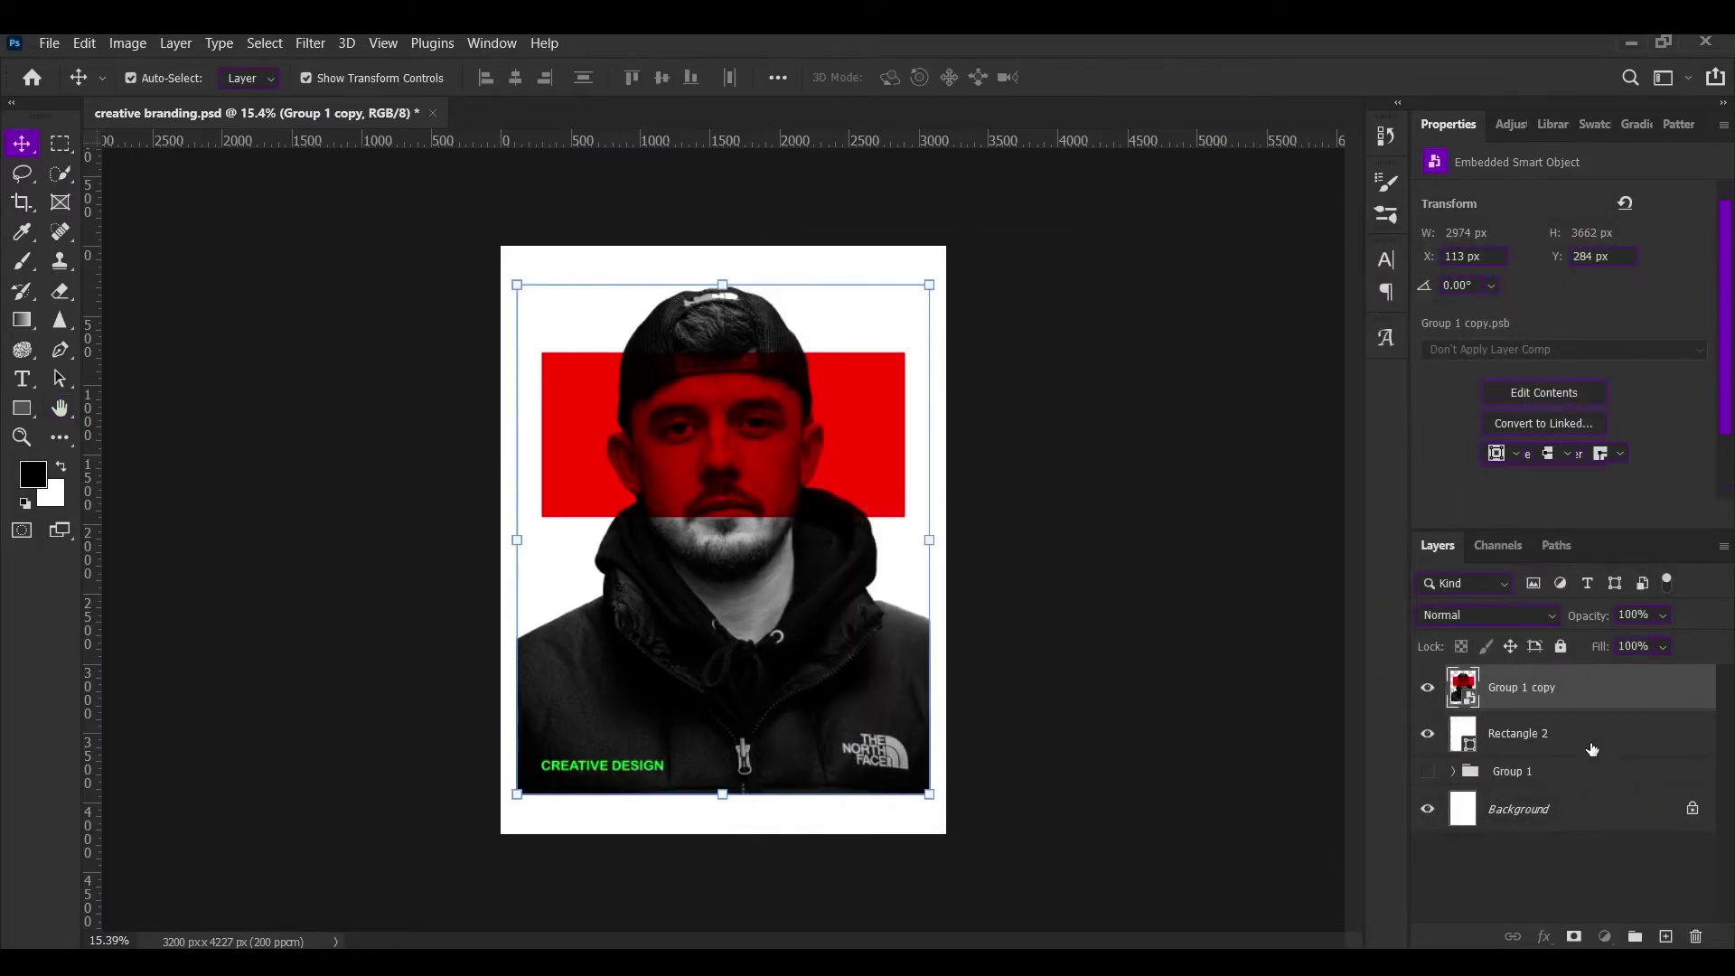
shift+click(1592, 745)
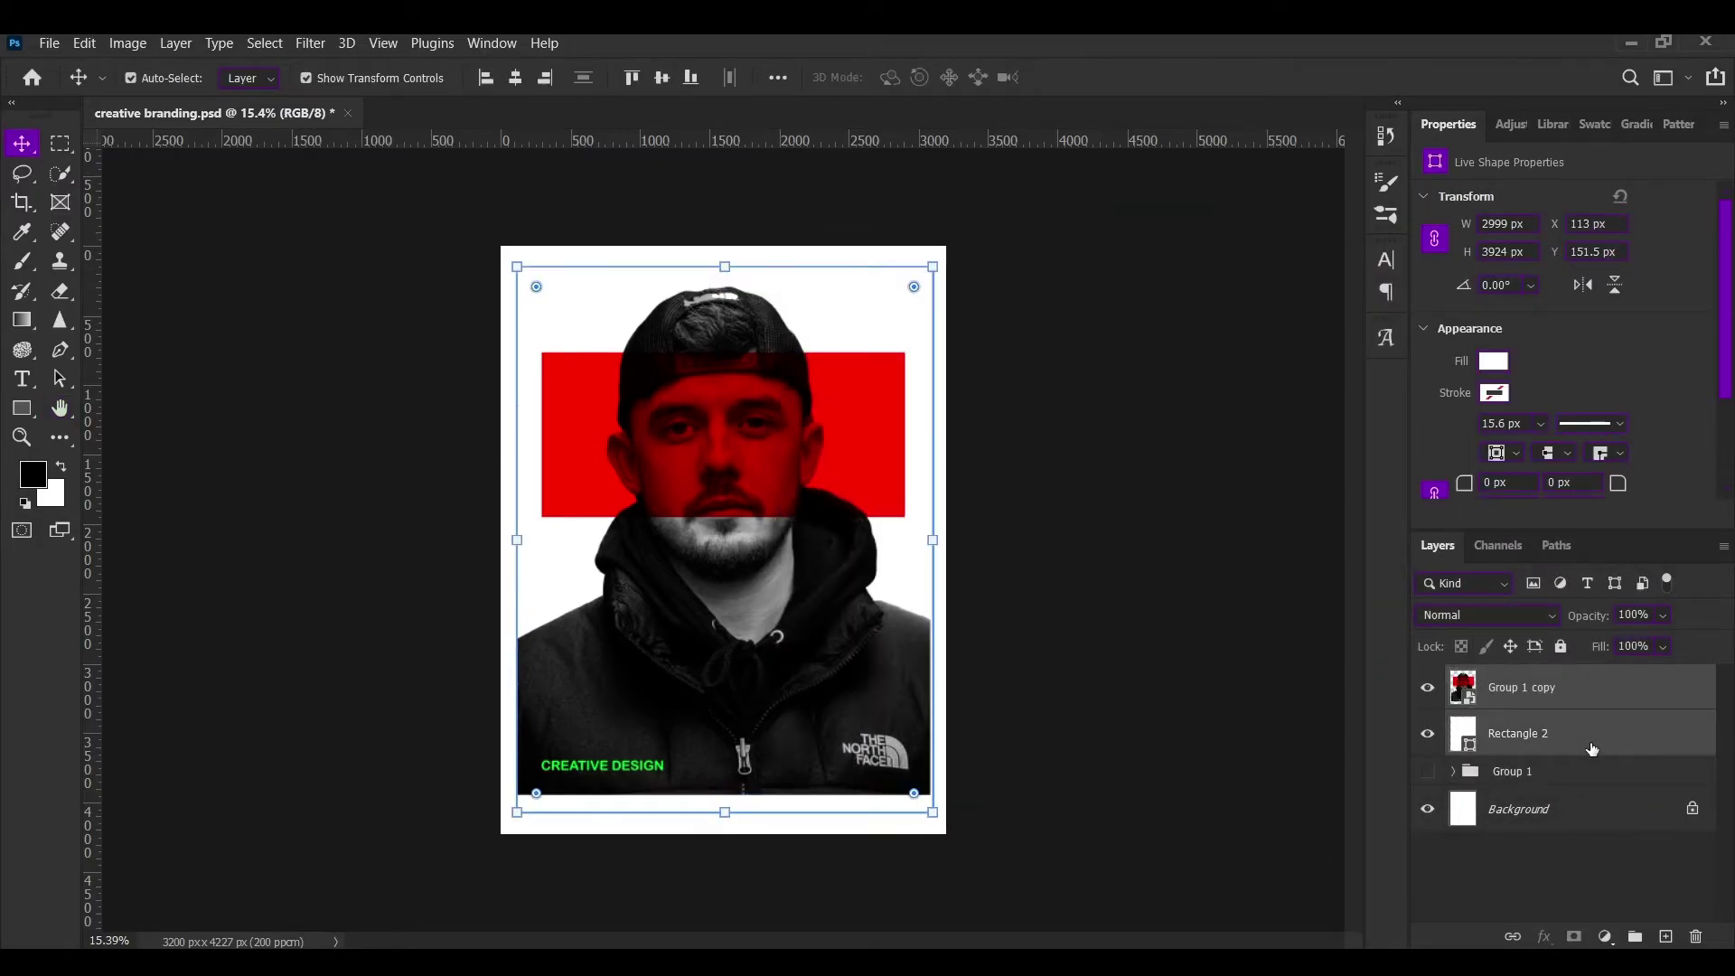
Step: Finish the pending transform on the selected layers, keeping their full width
scroll(685, 820, up, 1)
scroll(669, 883, up, 1)
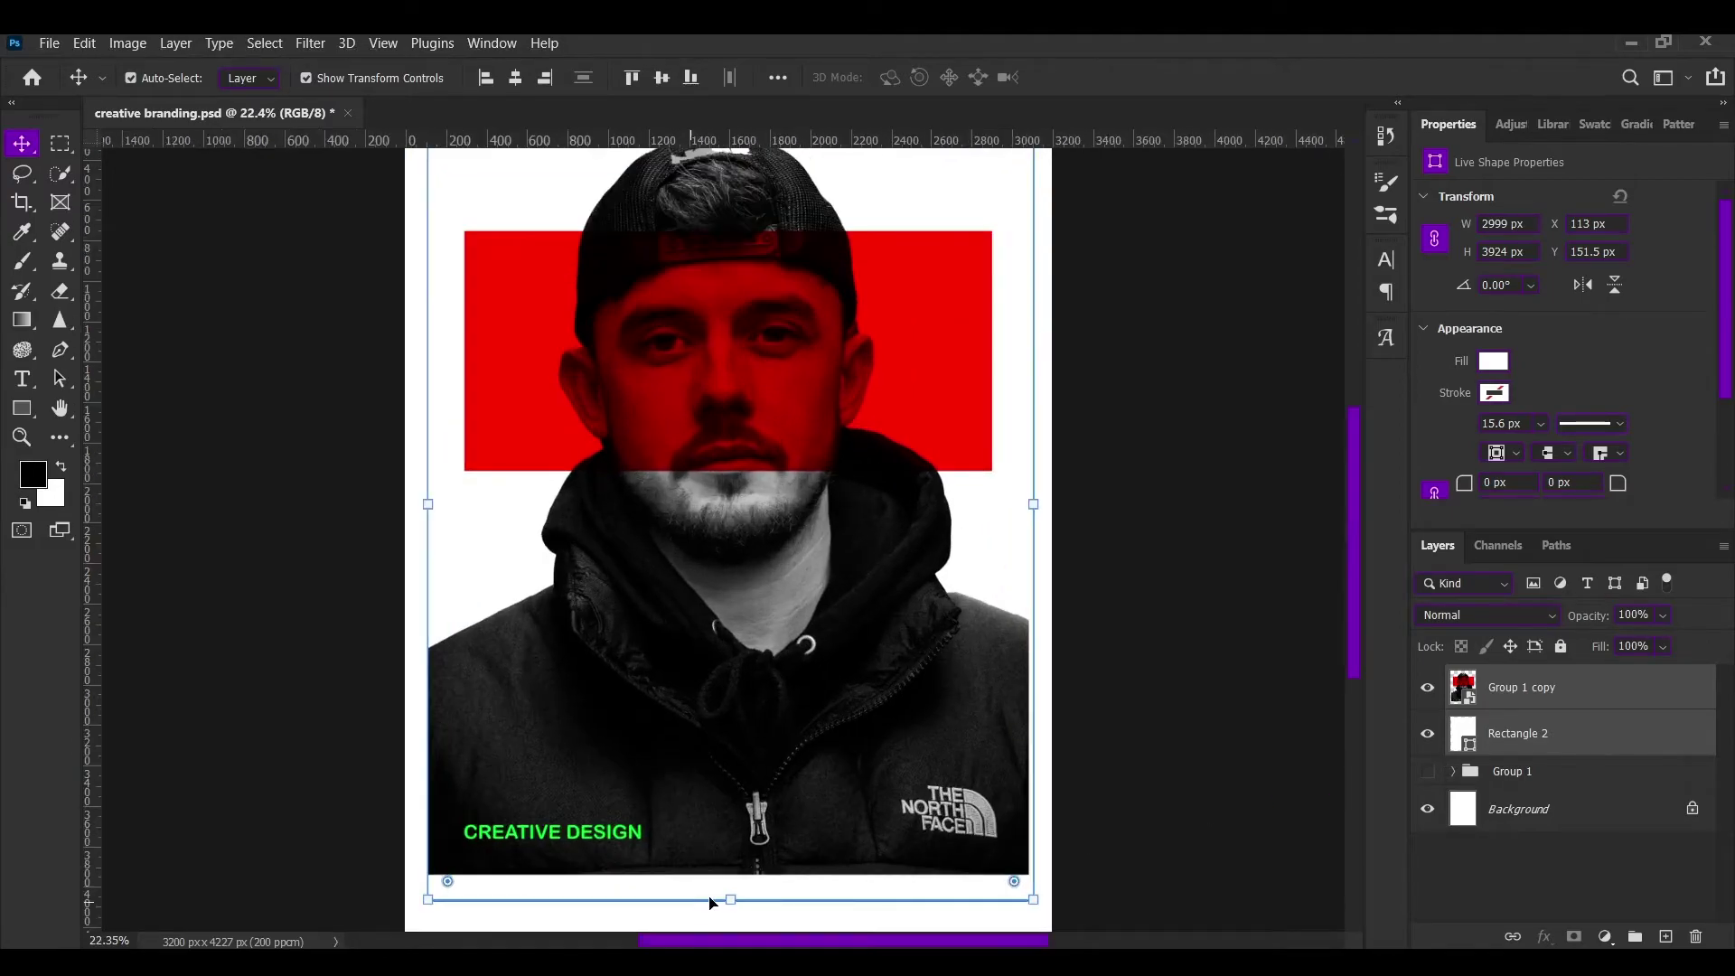
scroll(769, 863, down, 1)
drag(1032, 468, 1033, 468)
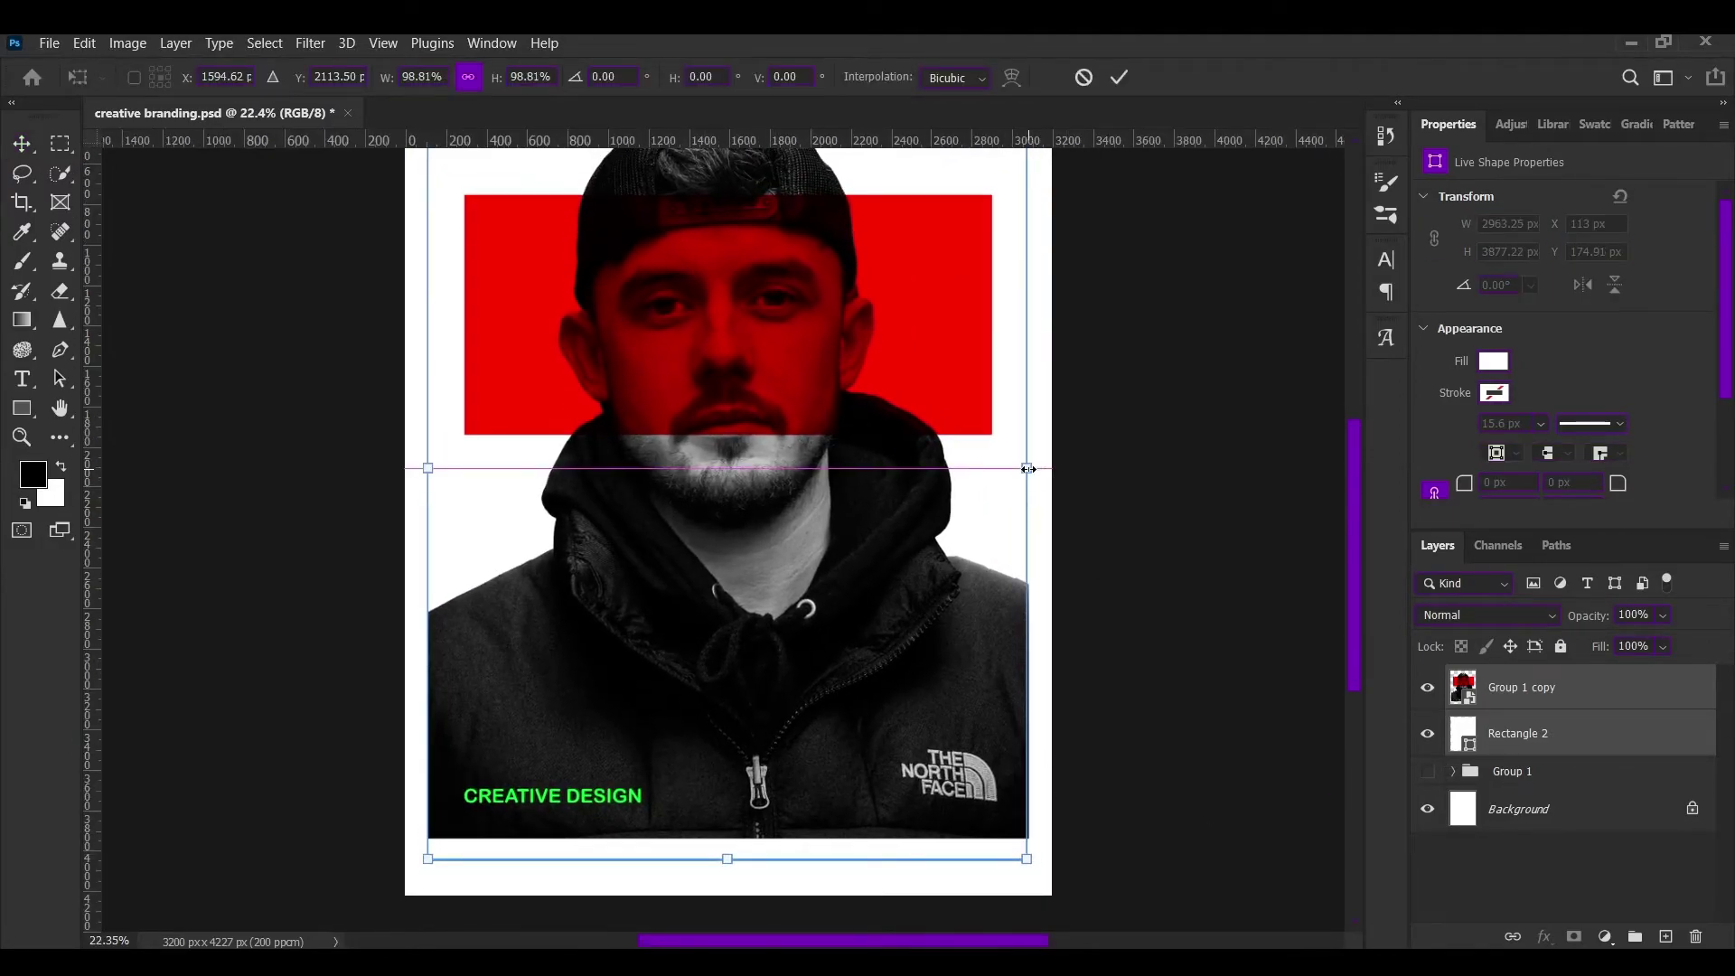
key(Return)
Step: Resize the white Rectangle 2 frame to 2974 × 3852 px, raising its top to Y 94
click(1561, 742)
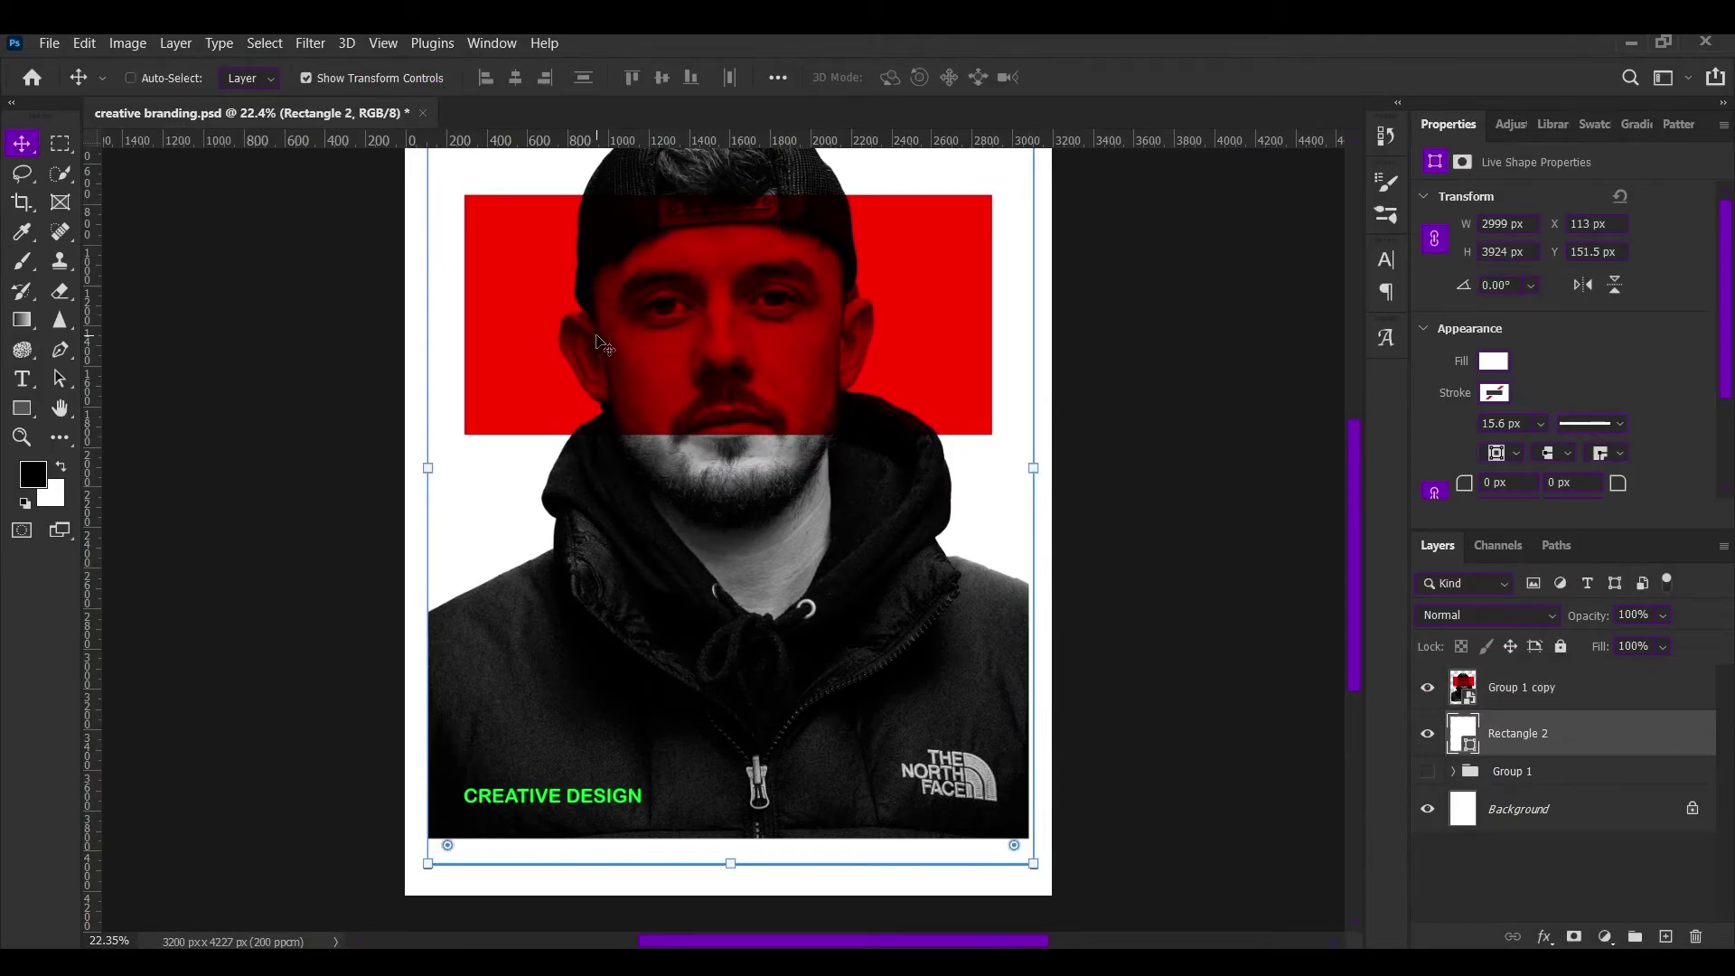
key(ctrl+t)
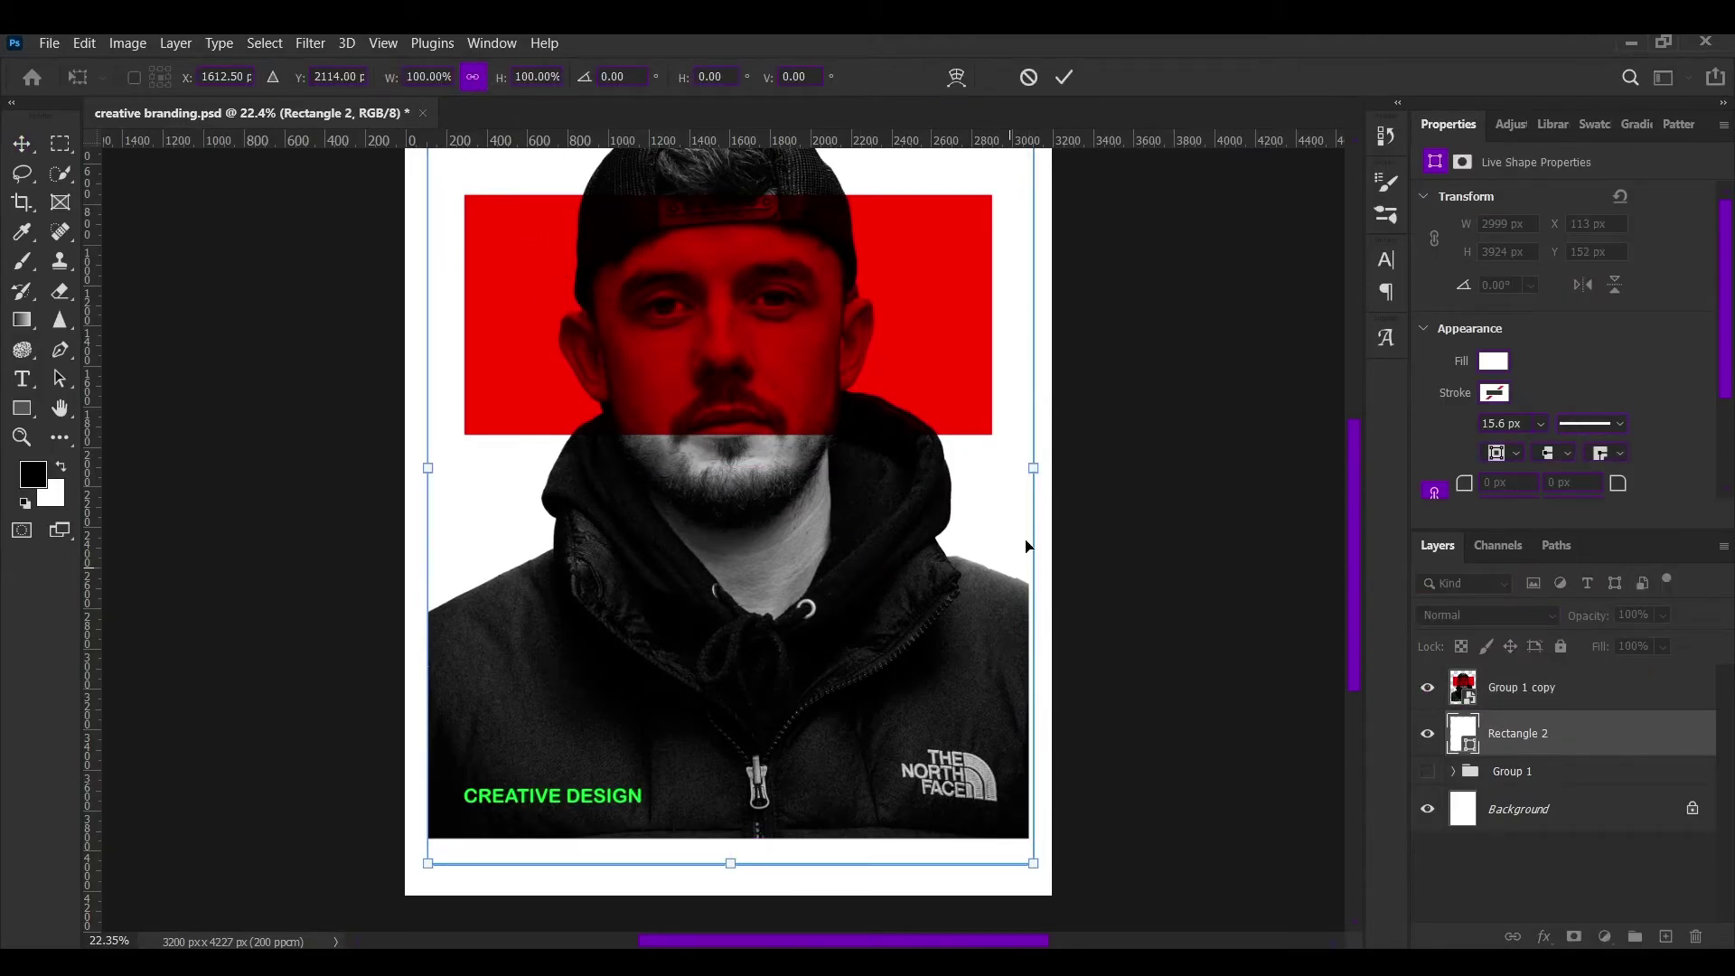
drag(1033, 468, 1027, 468)
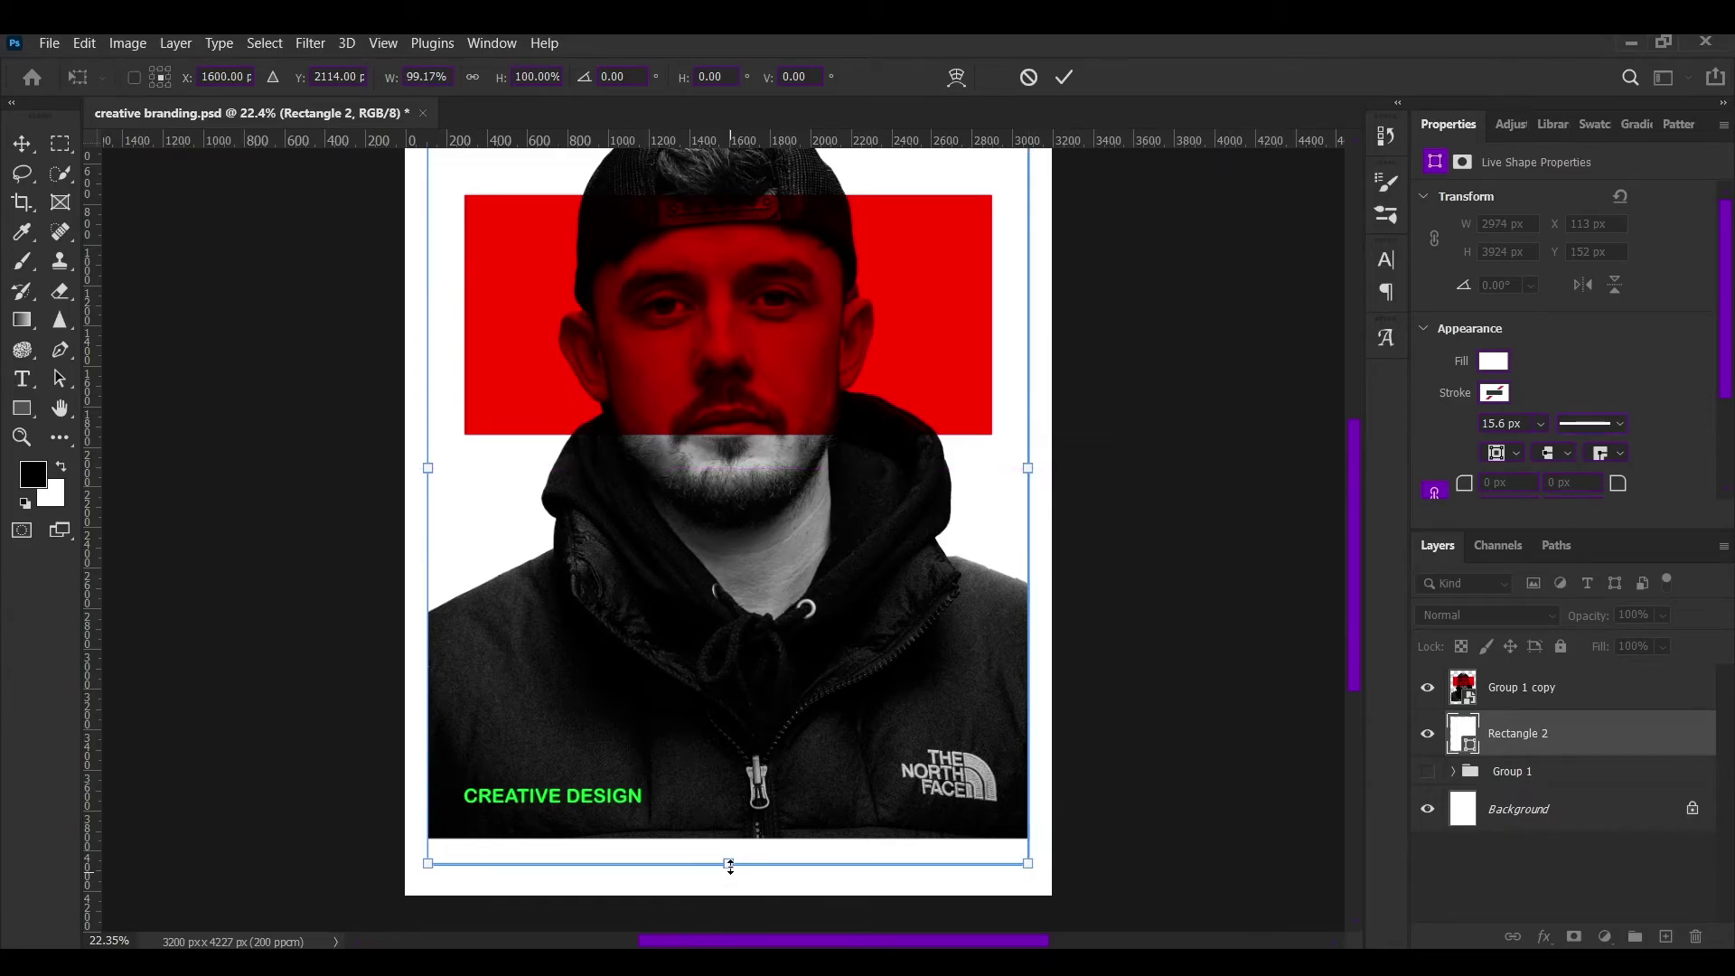
drag(730, 863, 729, 836)
scroll(768, 543, up, 3)
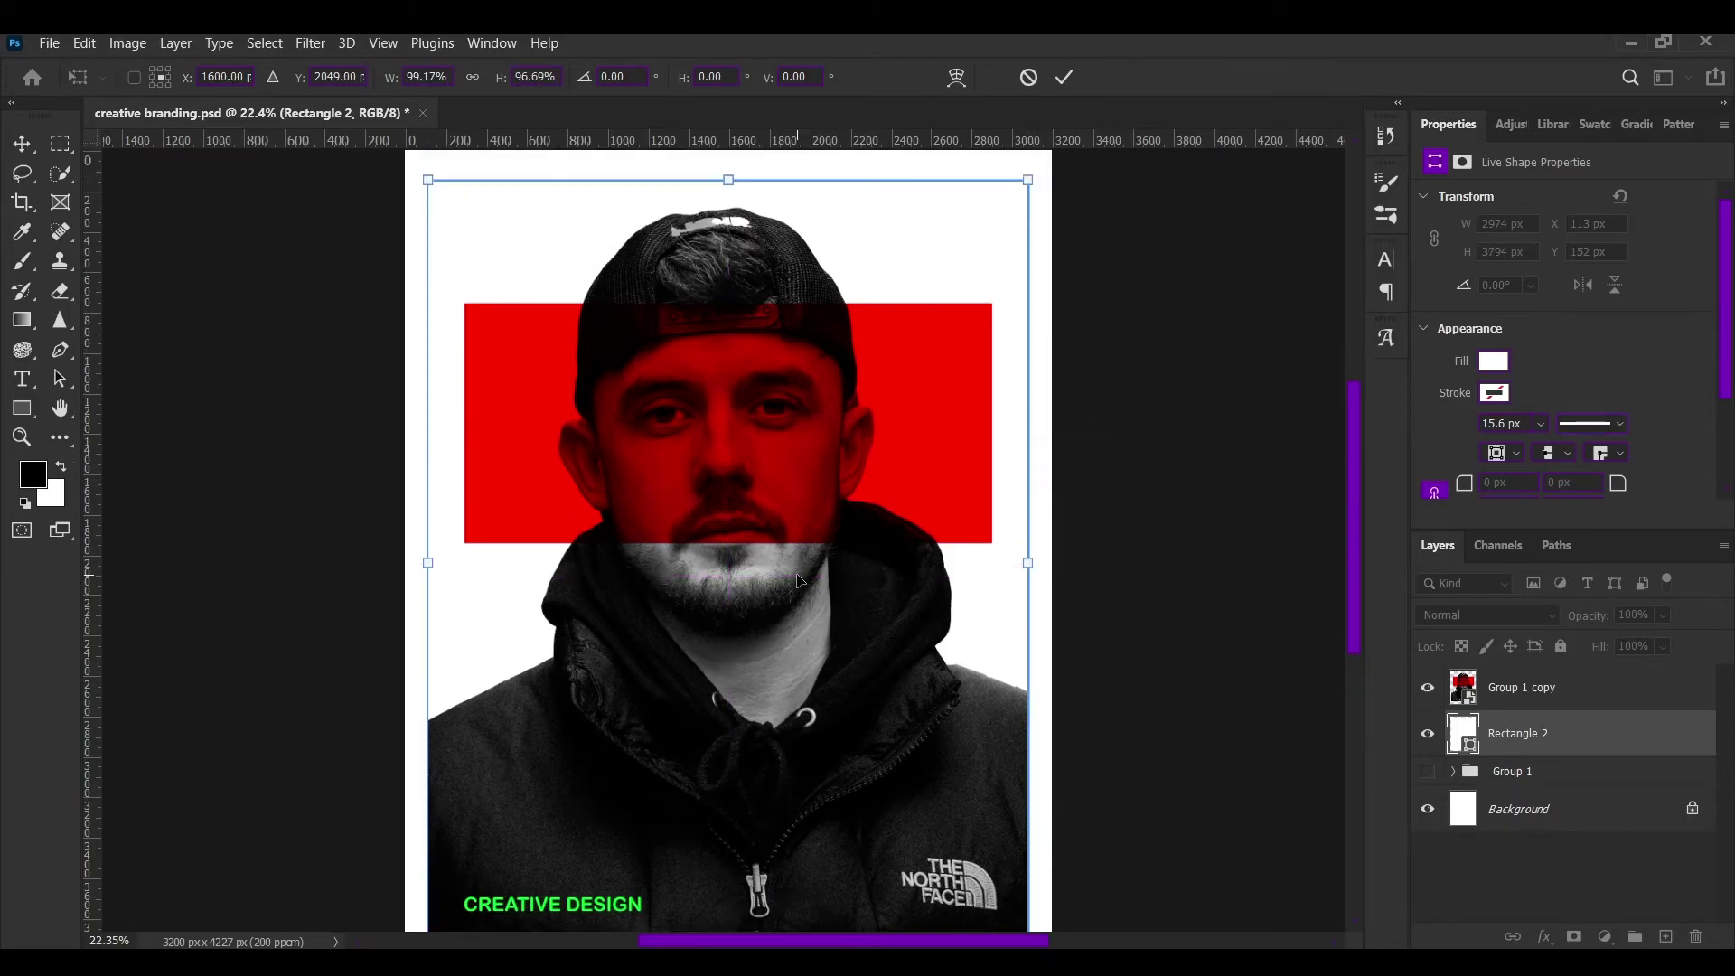
drag(728, 238, 728, 224)
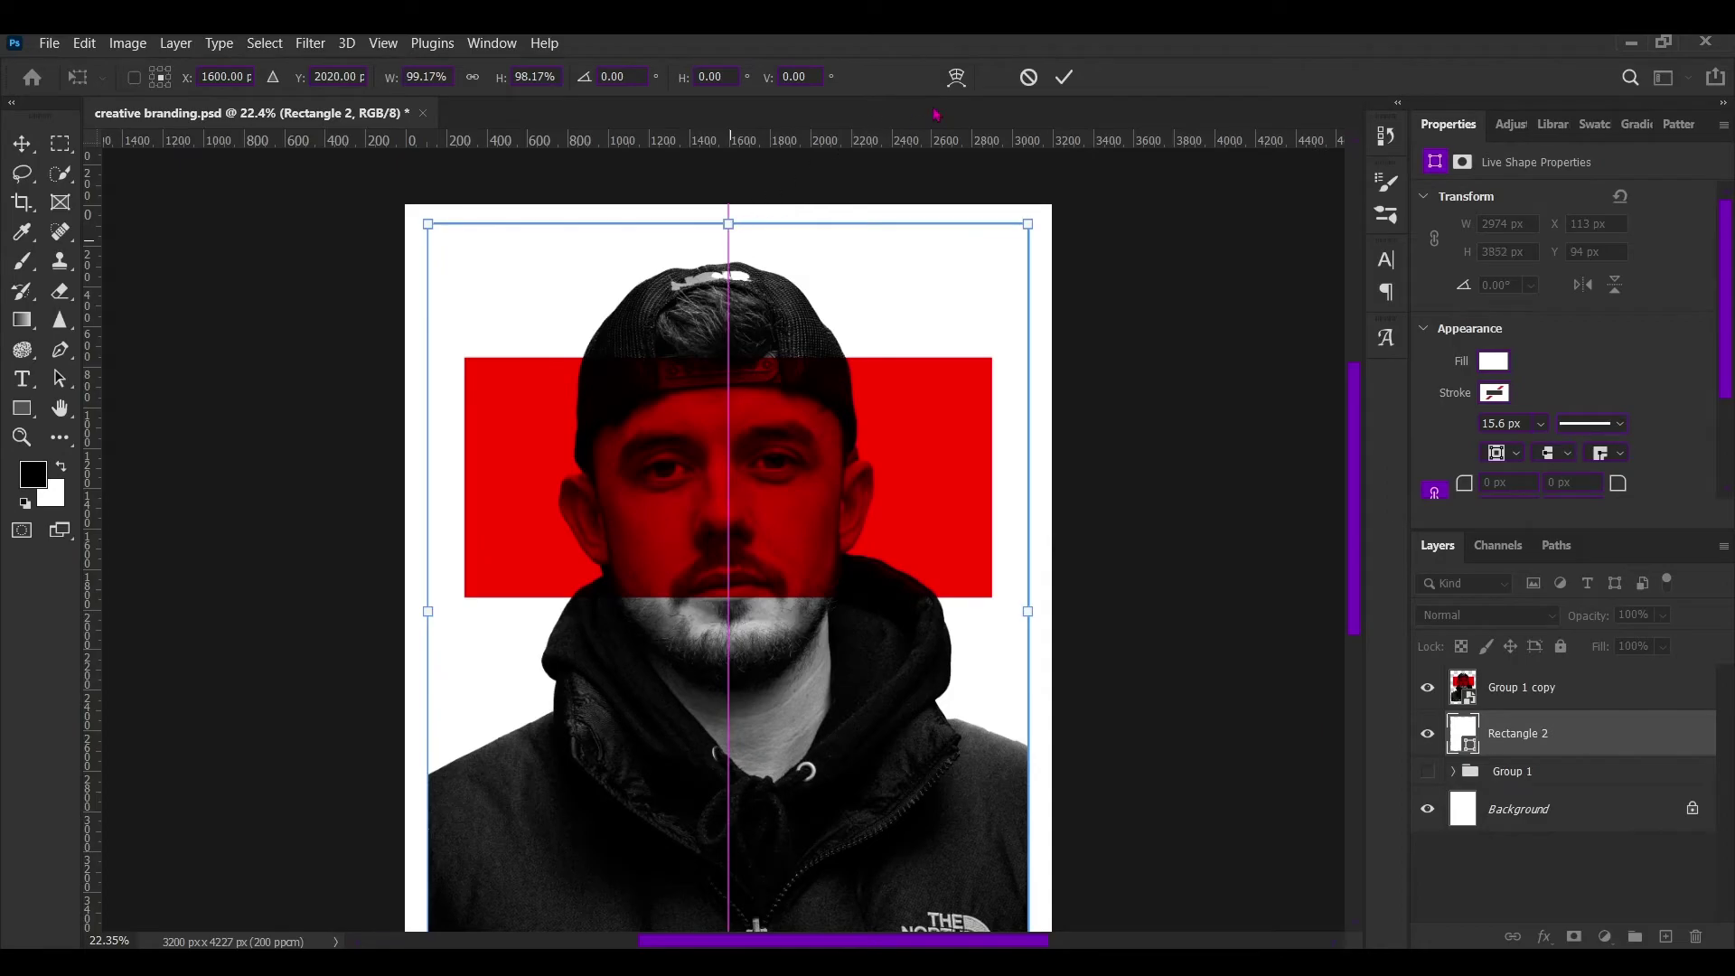
click(1059, 83)
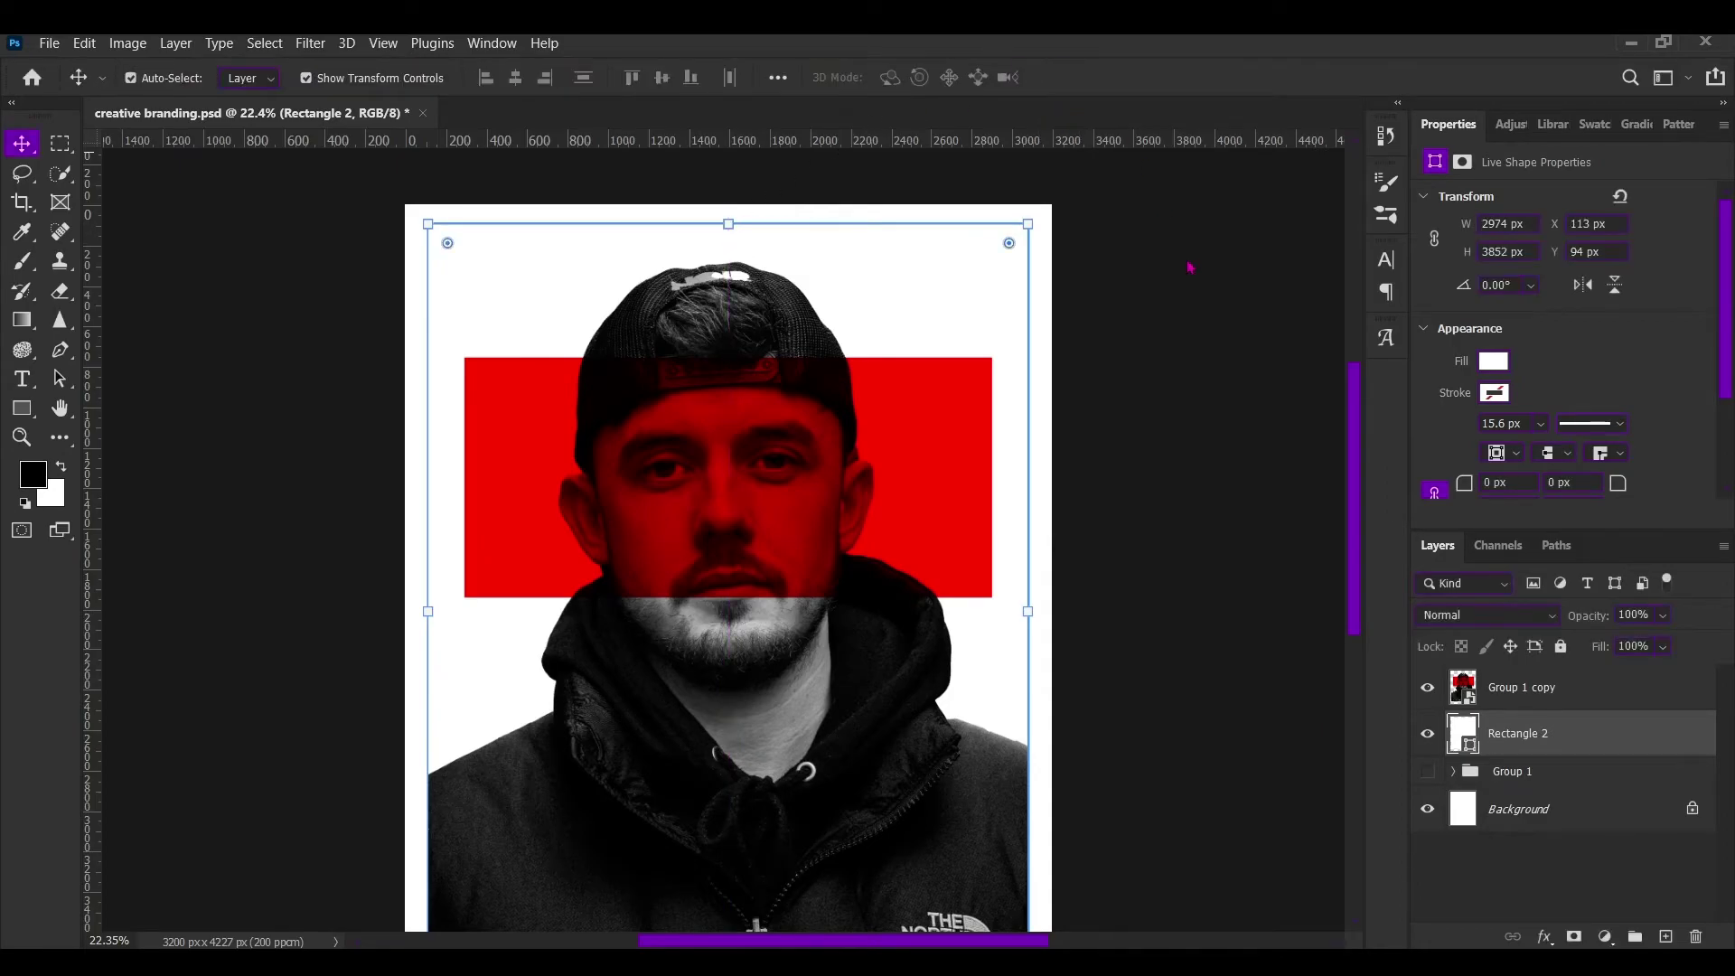
Step: Convert Group 1 copy and Rectangle 2 into one smart object and add a Drop Shadow
shift+click(1633, 696)
right_click(1634, 695)
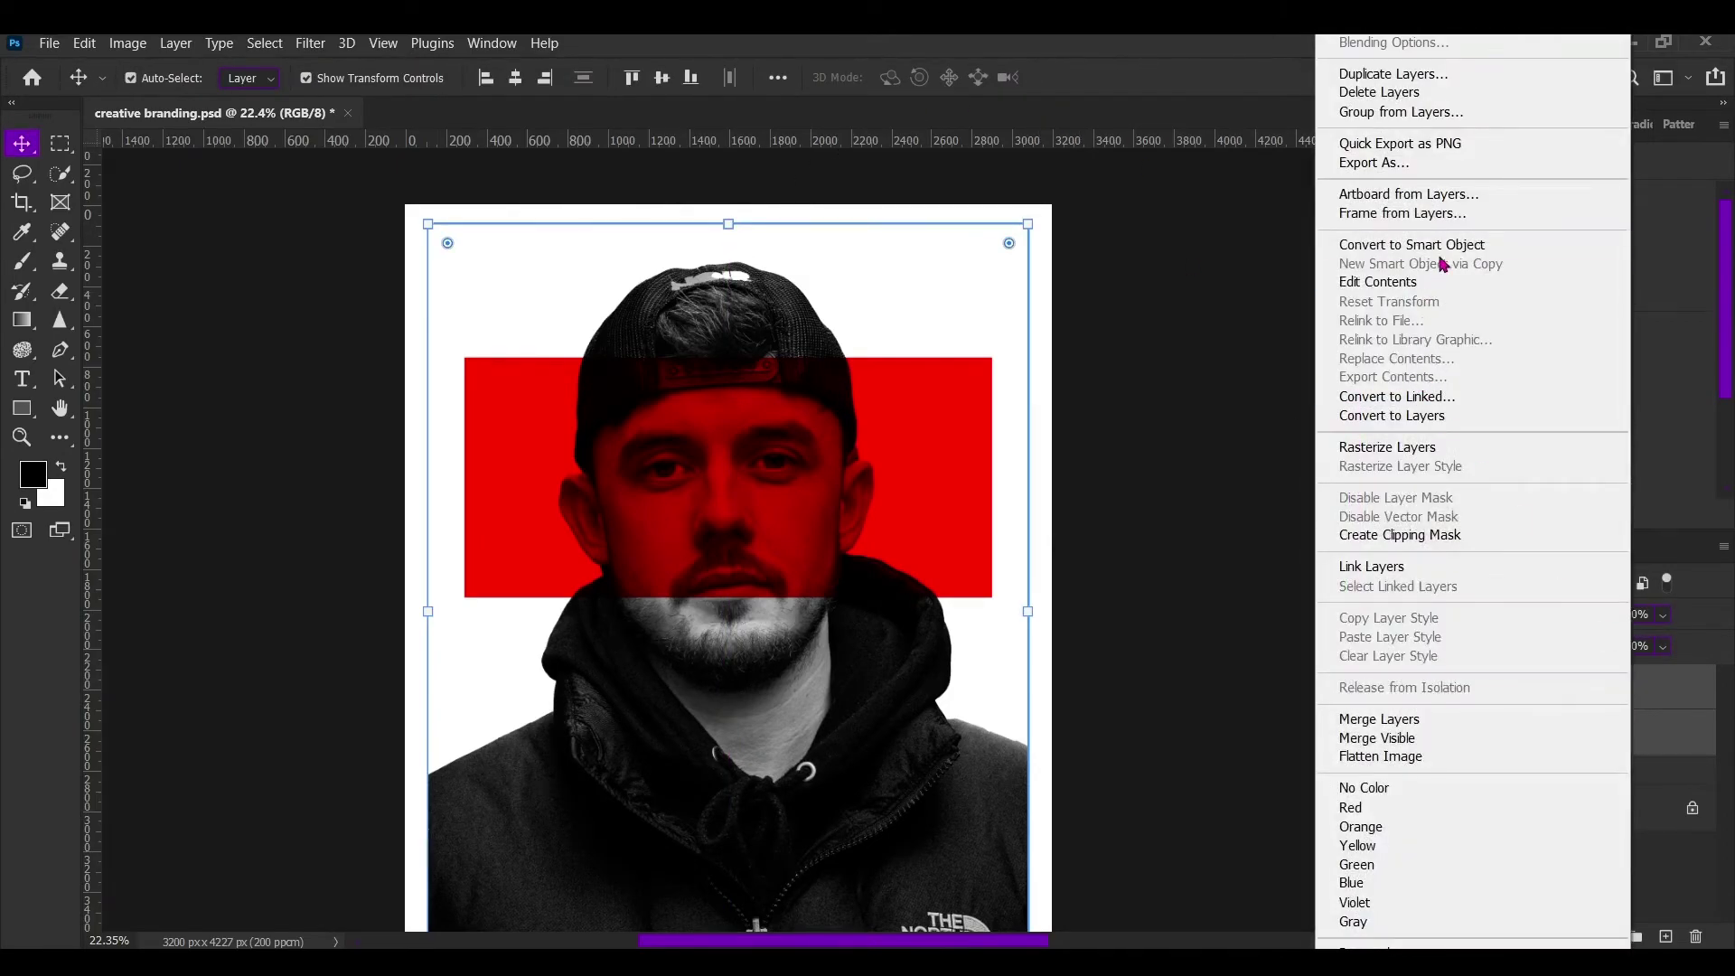
click(1446, 244)
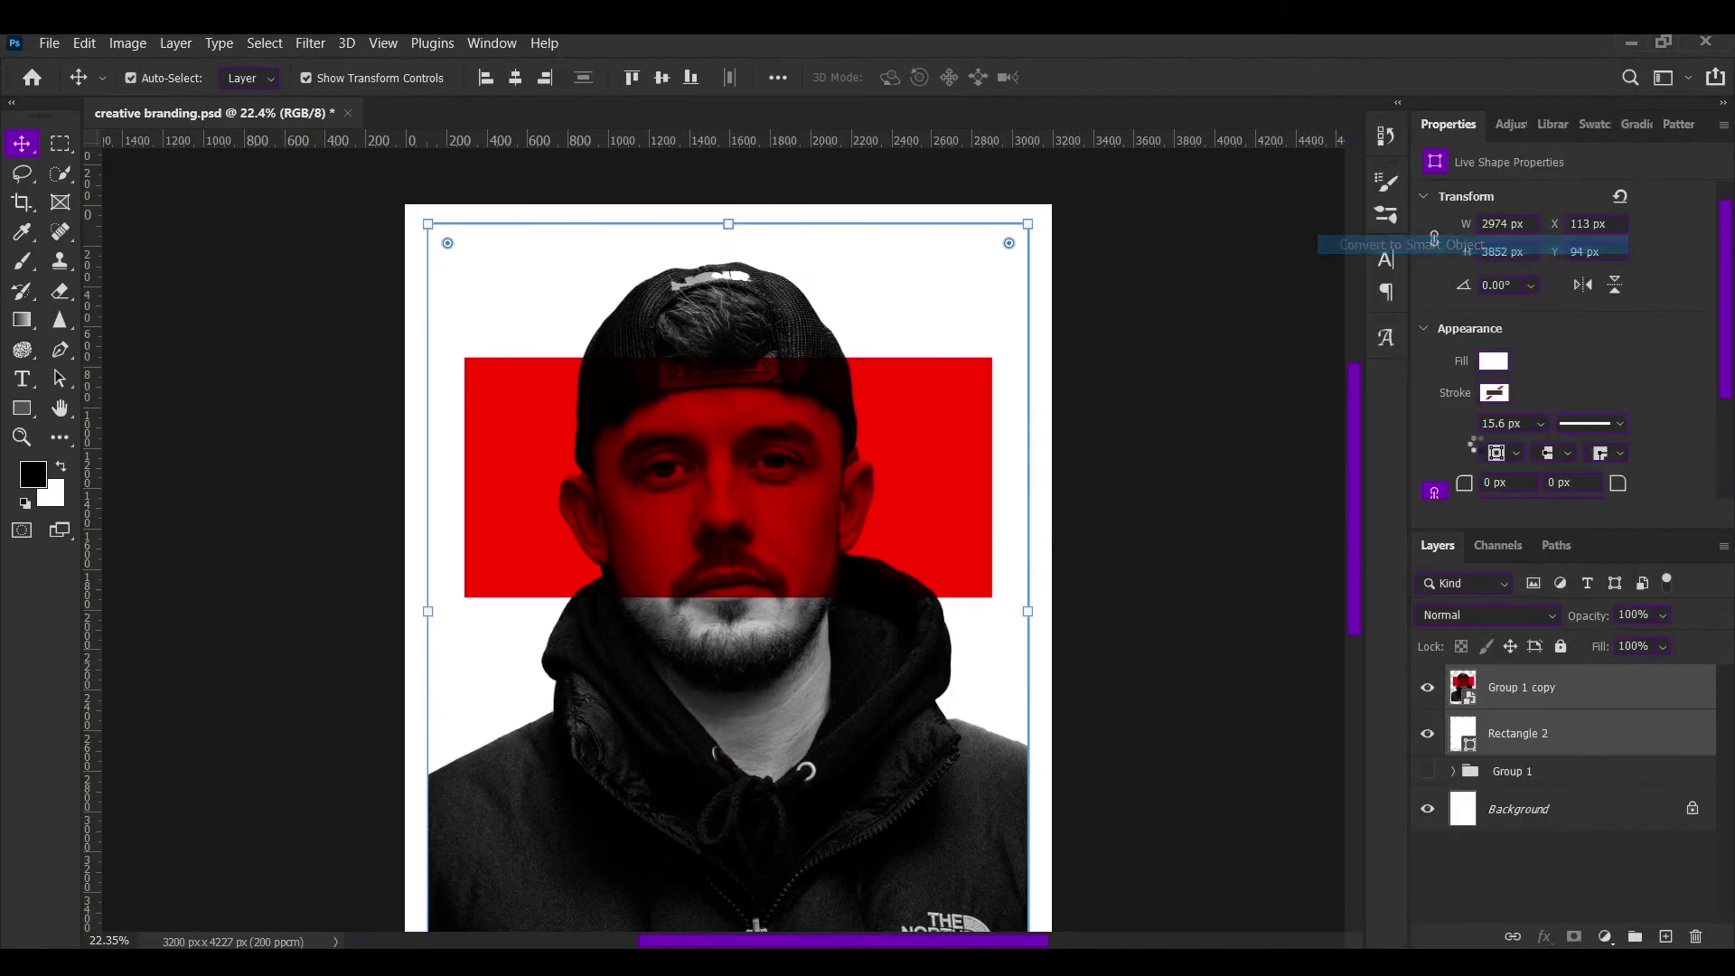
double_click(1605, 699)
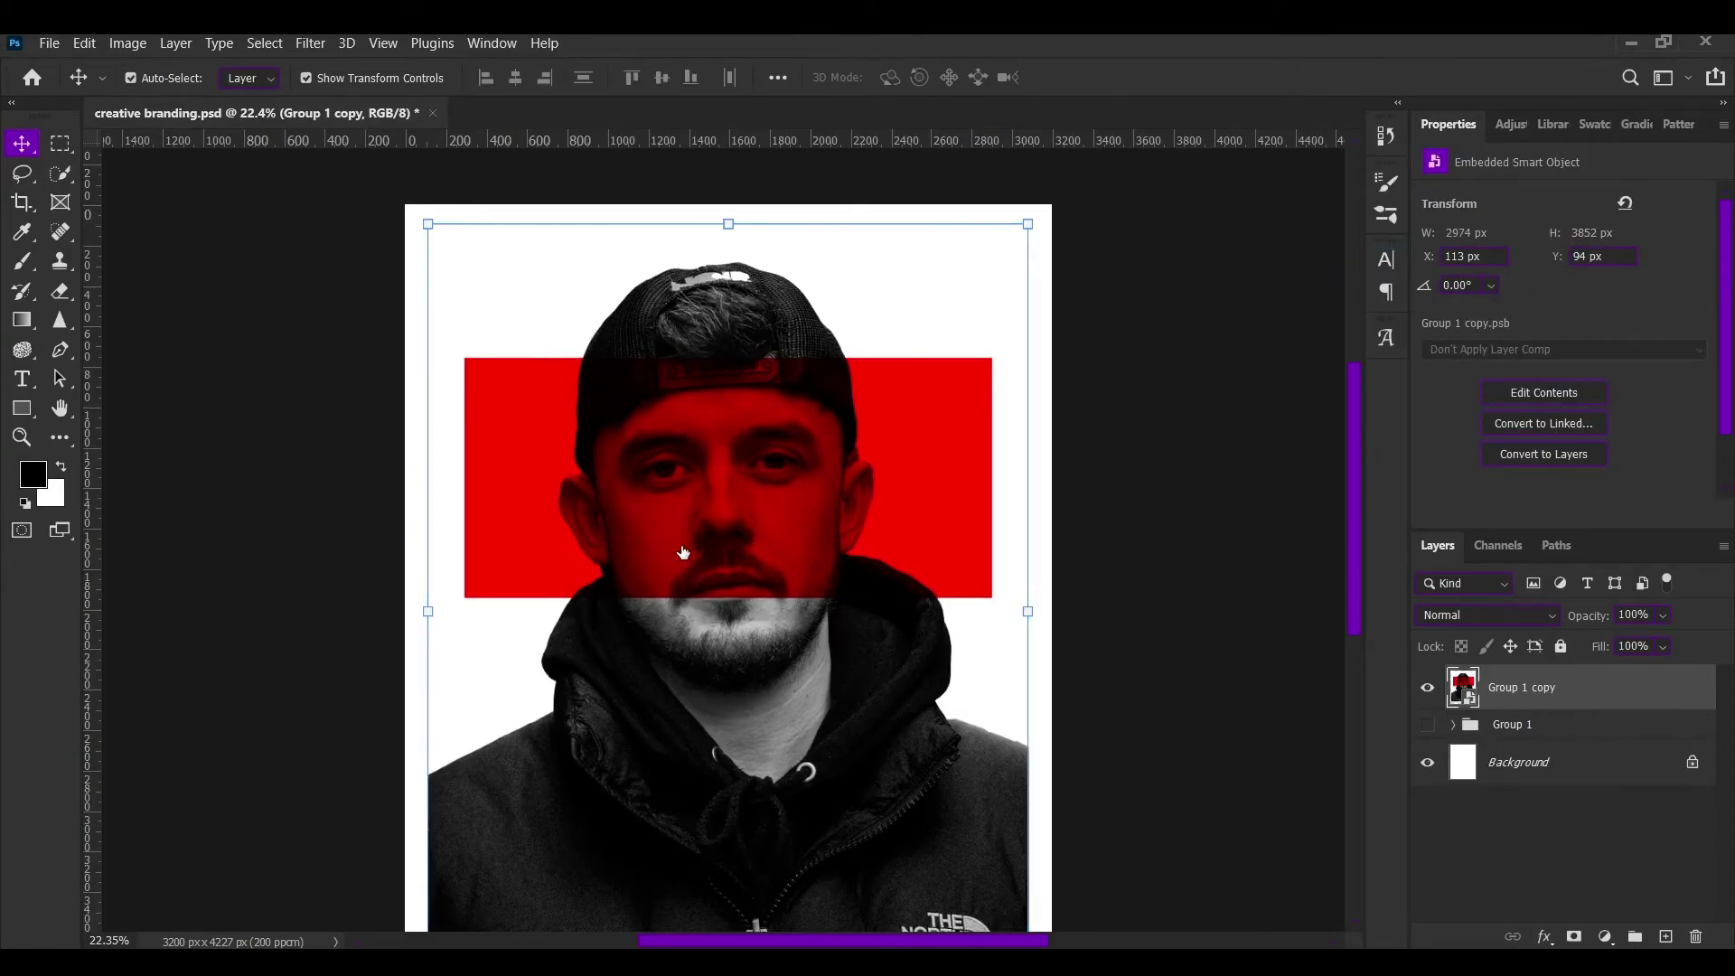
click(852, 673)
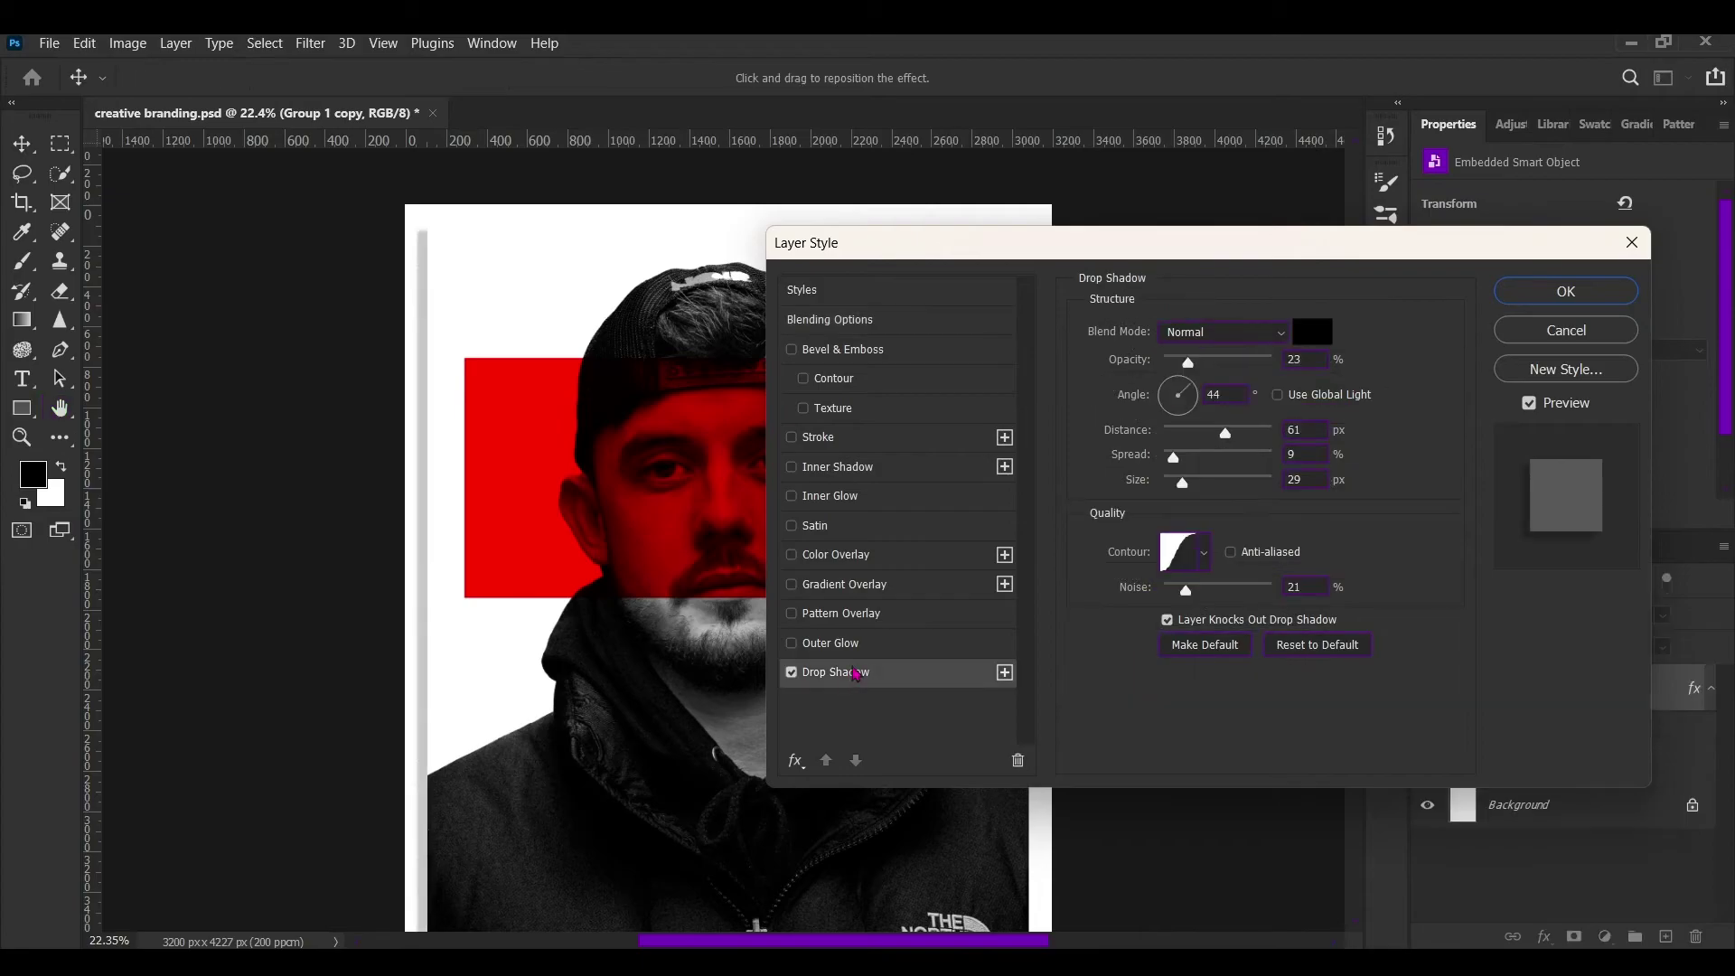
Step: Darken the drop shadow and choose the last contour preset in the first row
mouse_move(1189, 363)
mouse_down()
mouse_move(1253, 363)
mouse_move(1231, 363)
mouse_up()
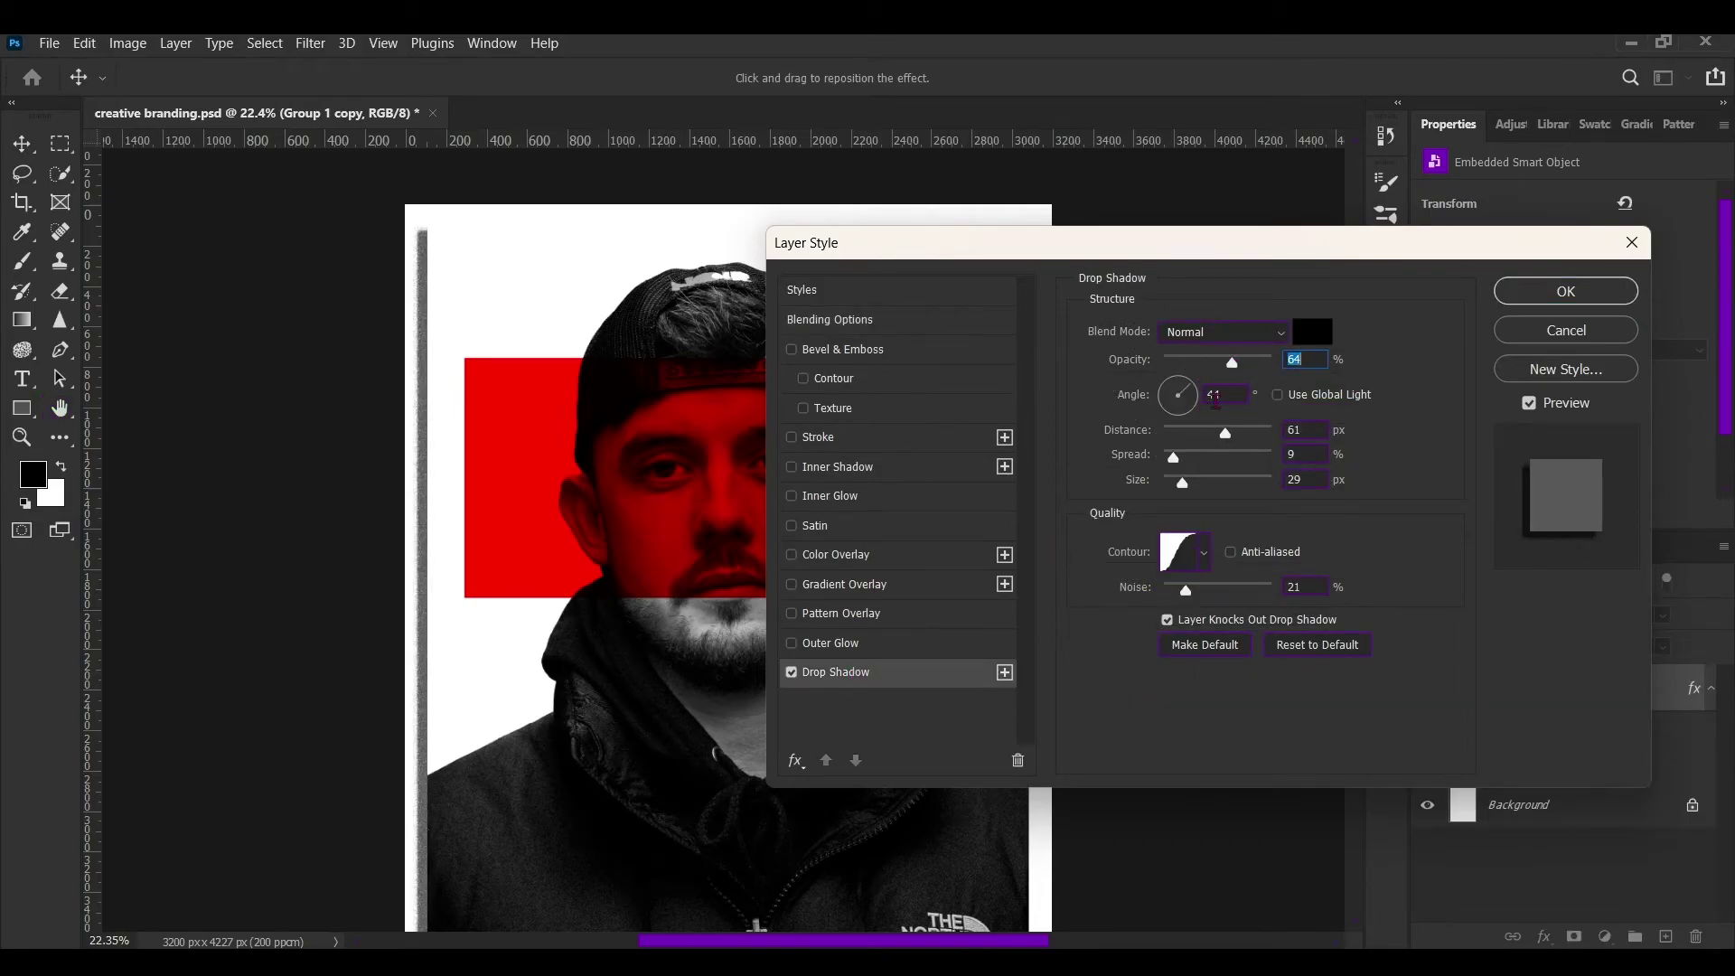
click(1207, 566)
click(1063, 612)
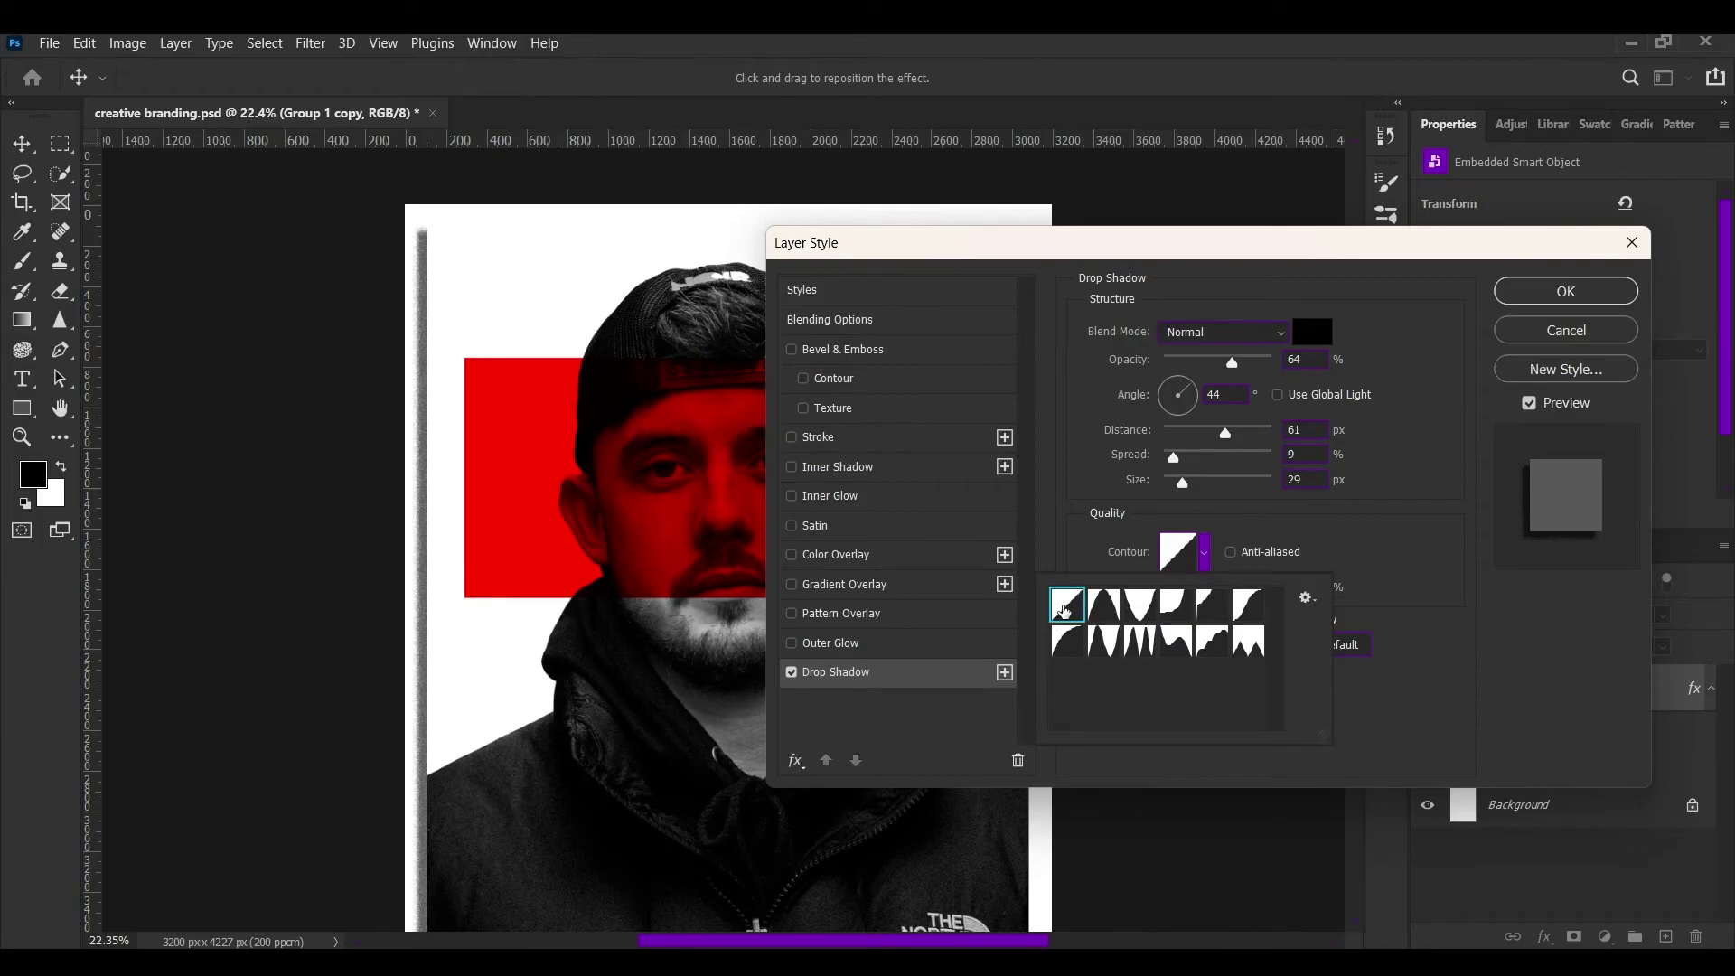
click(1069, 643)
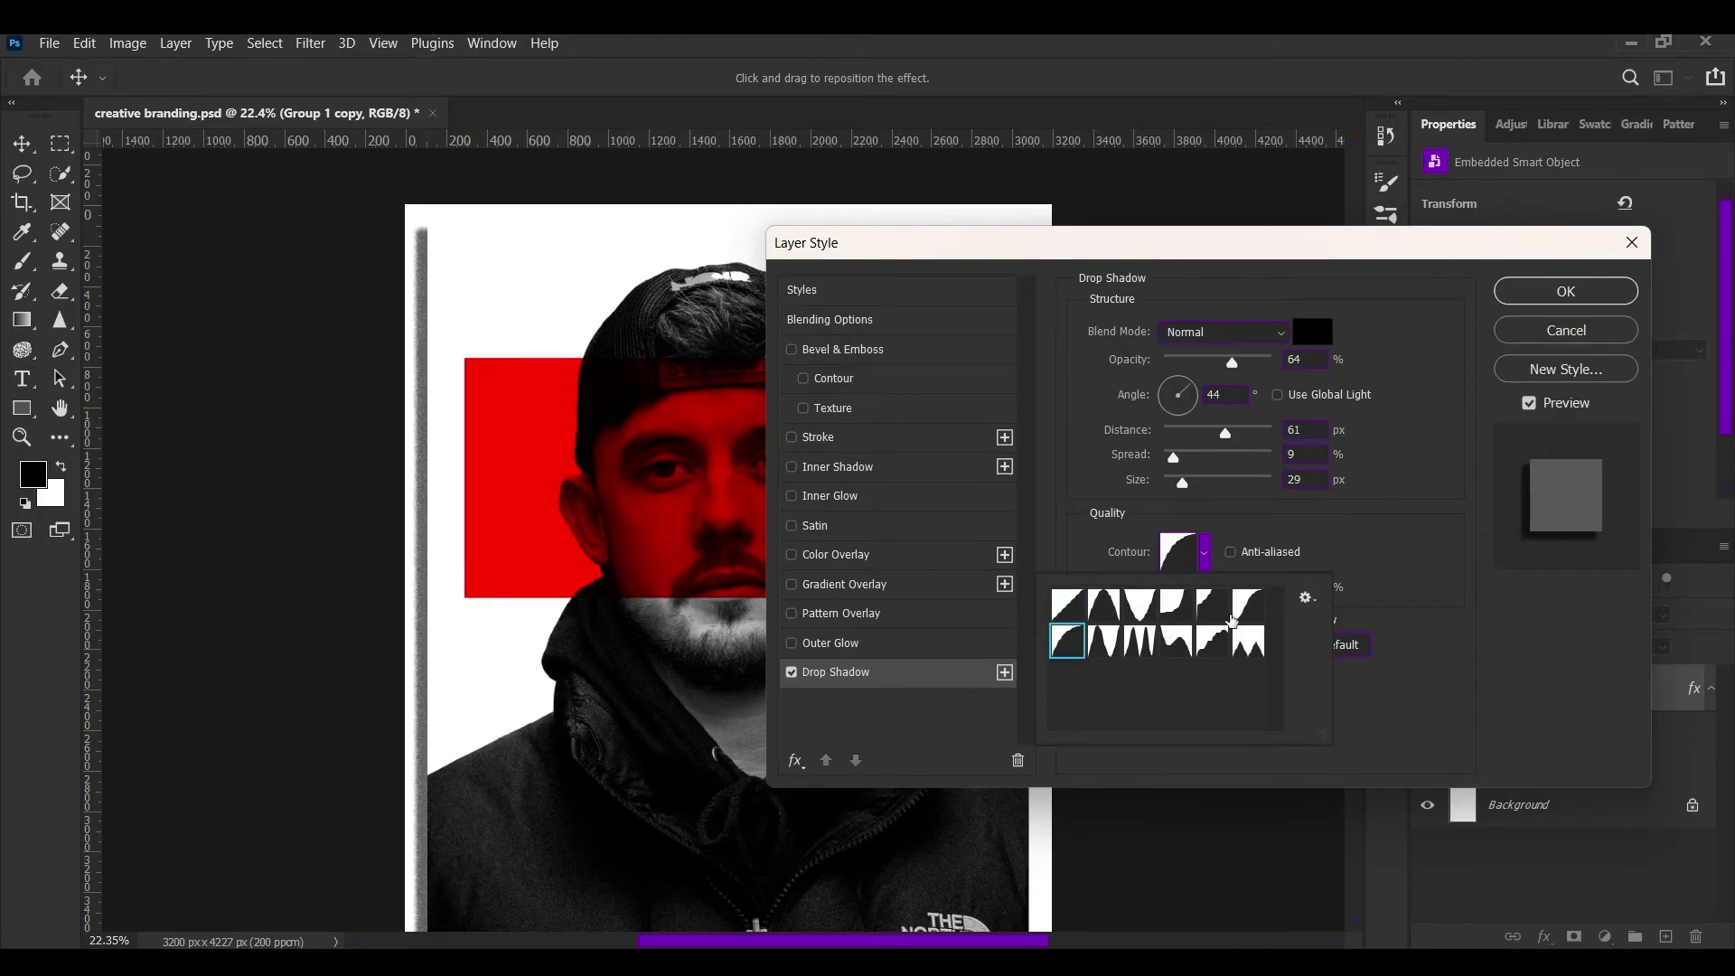
click(1243, 617)
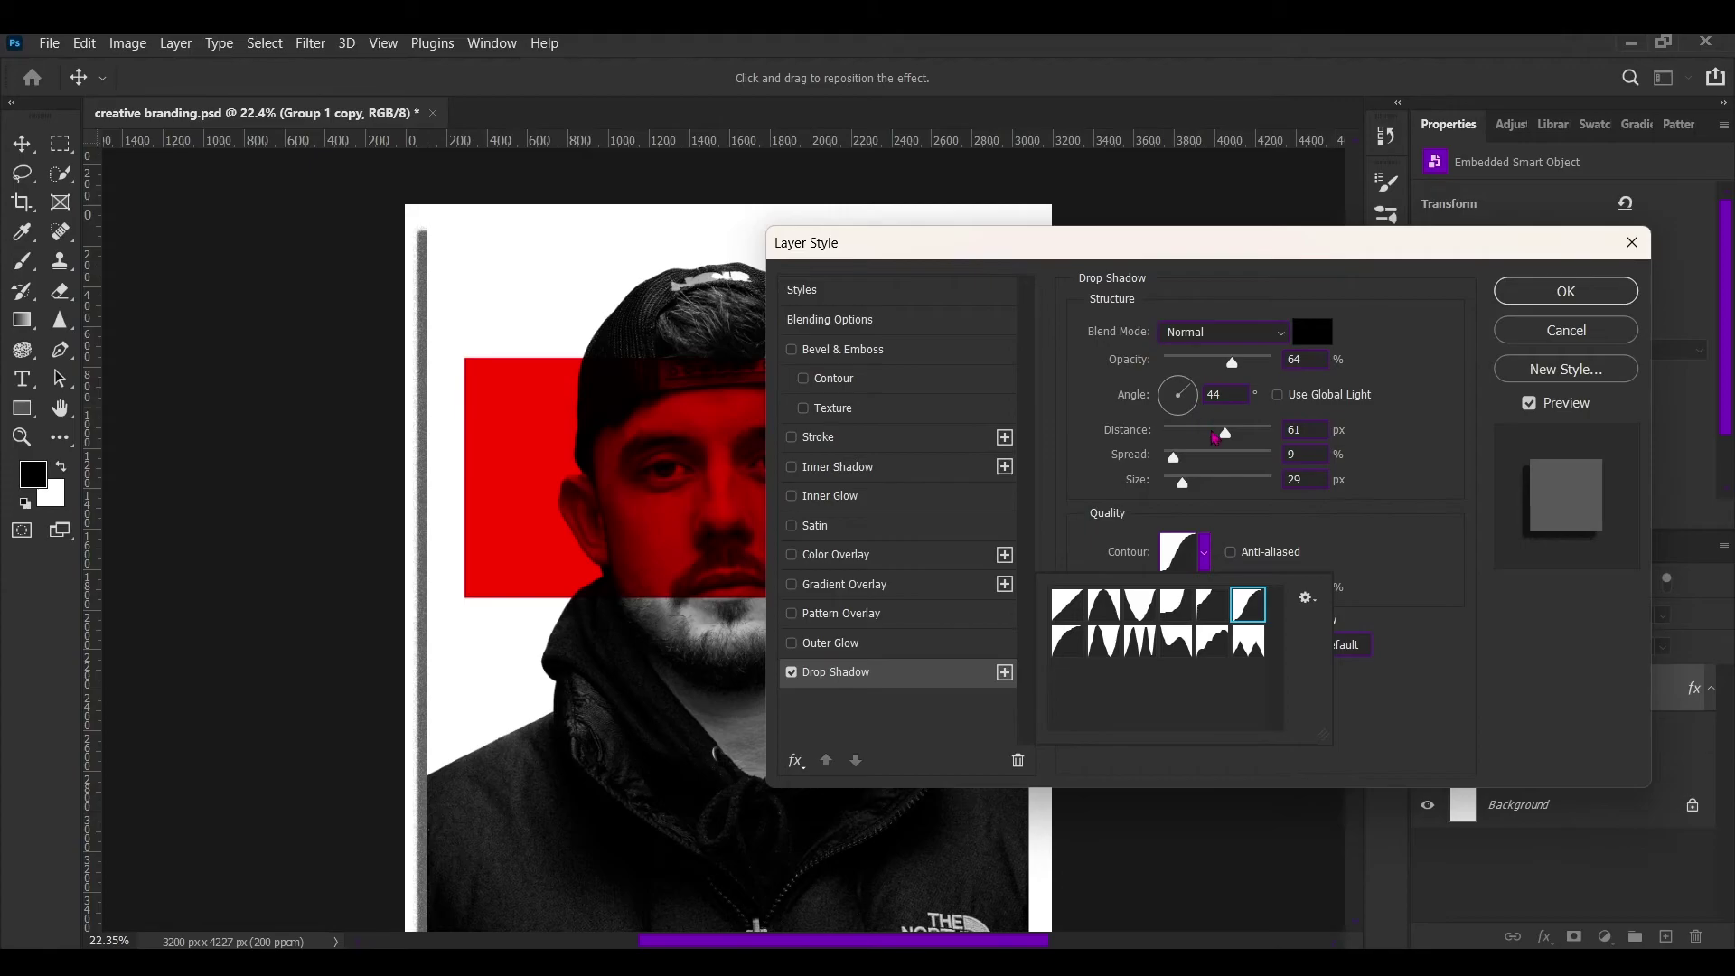
click(1214, 436)
Step: Set shadow distance 41, size 40, angle 54° and opacity 39%, then apply
click(1209, 432)
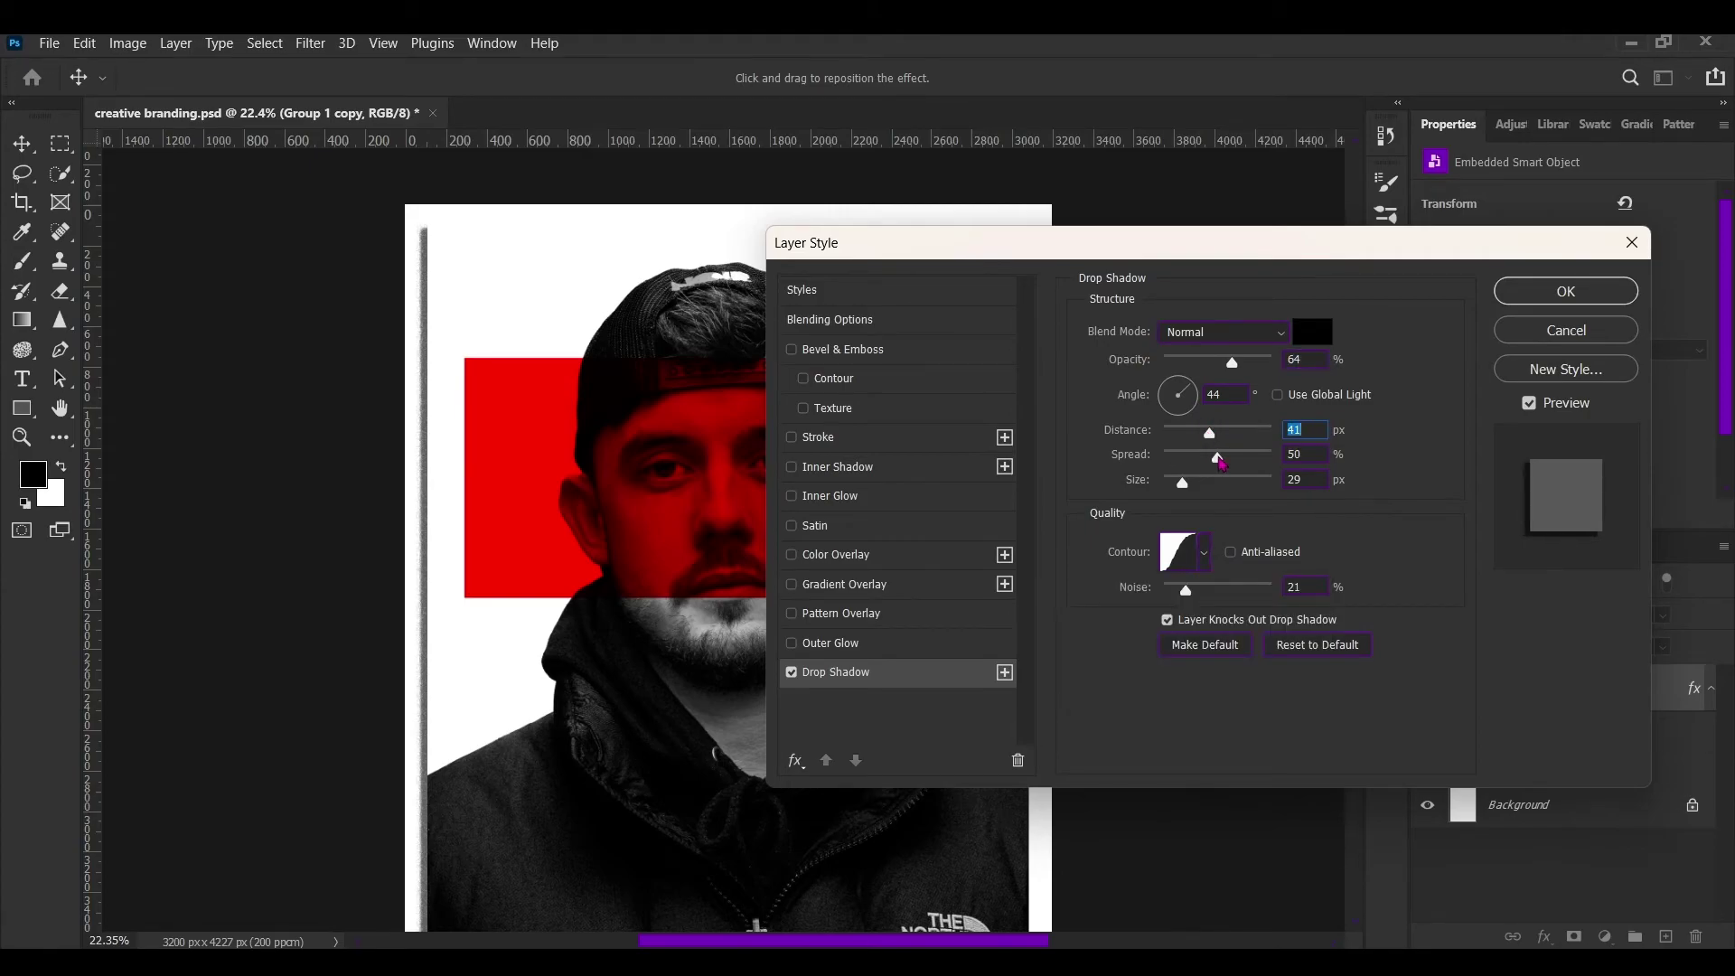
click(1218, 459)
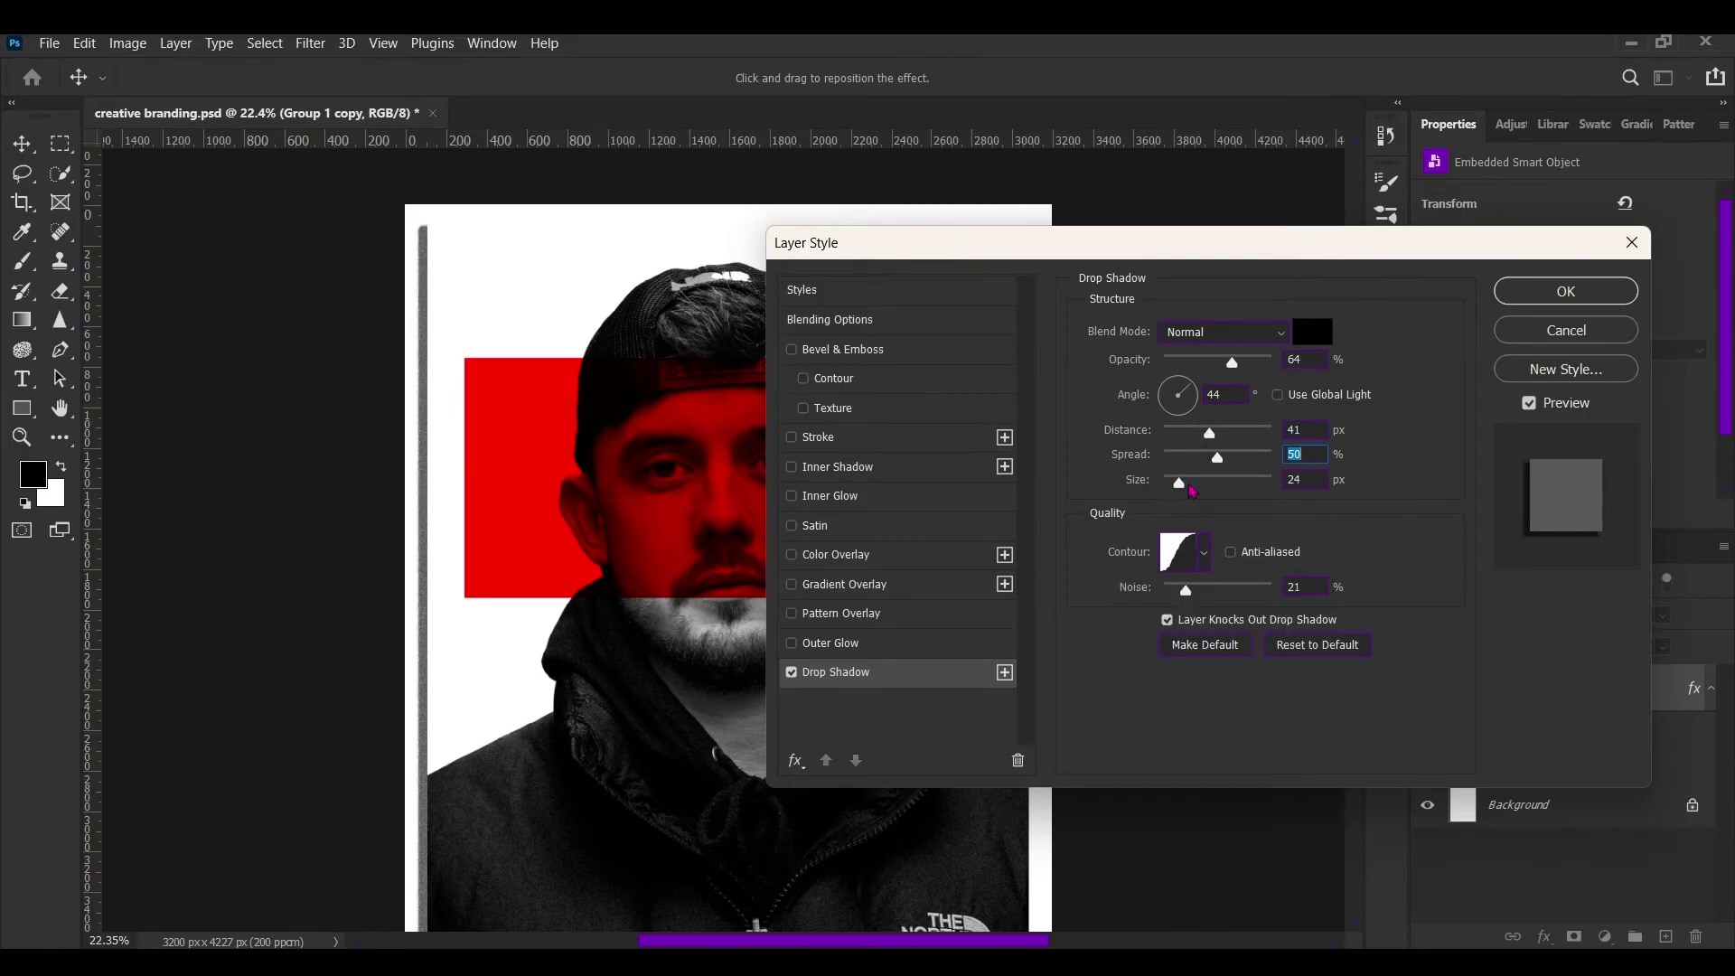
drag(1180, 486, 1190, 459)
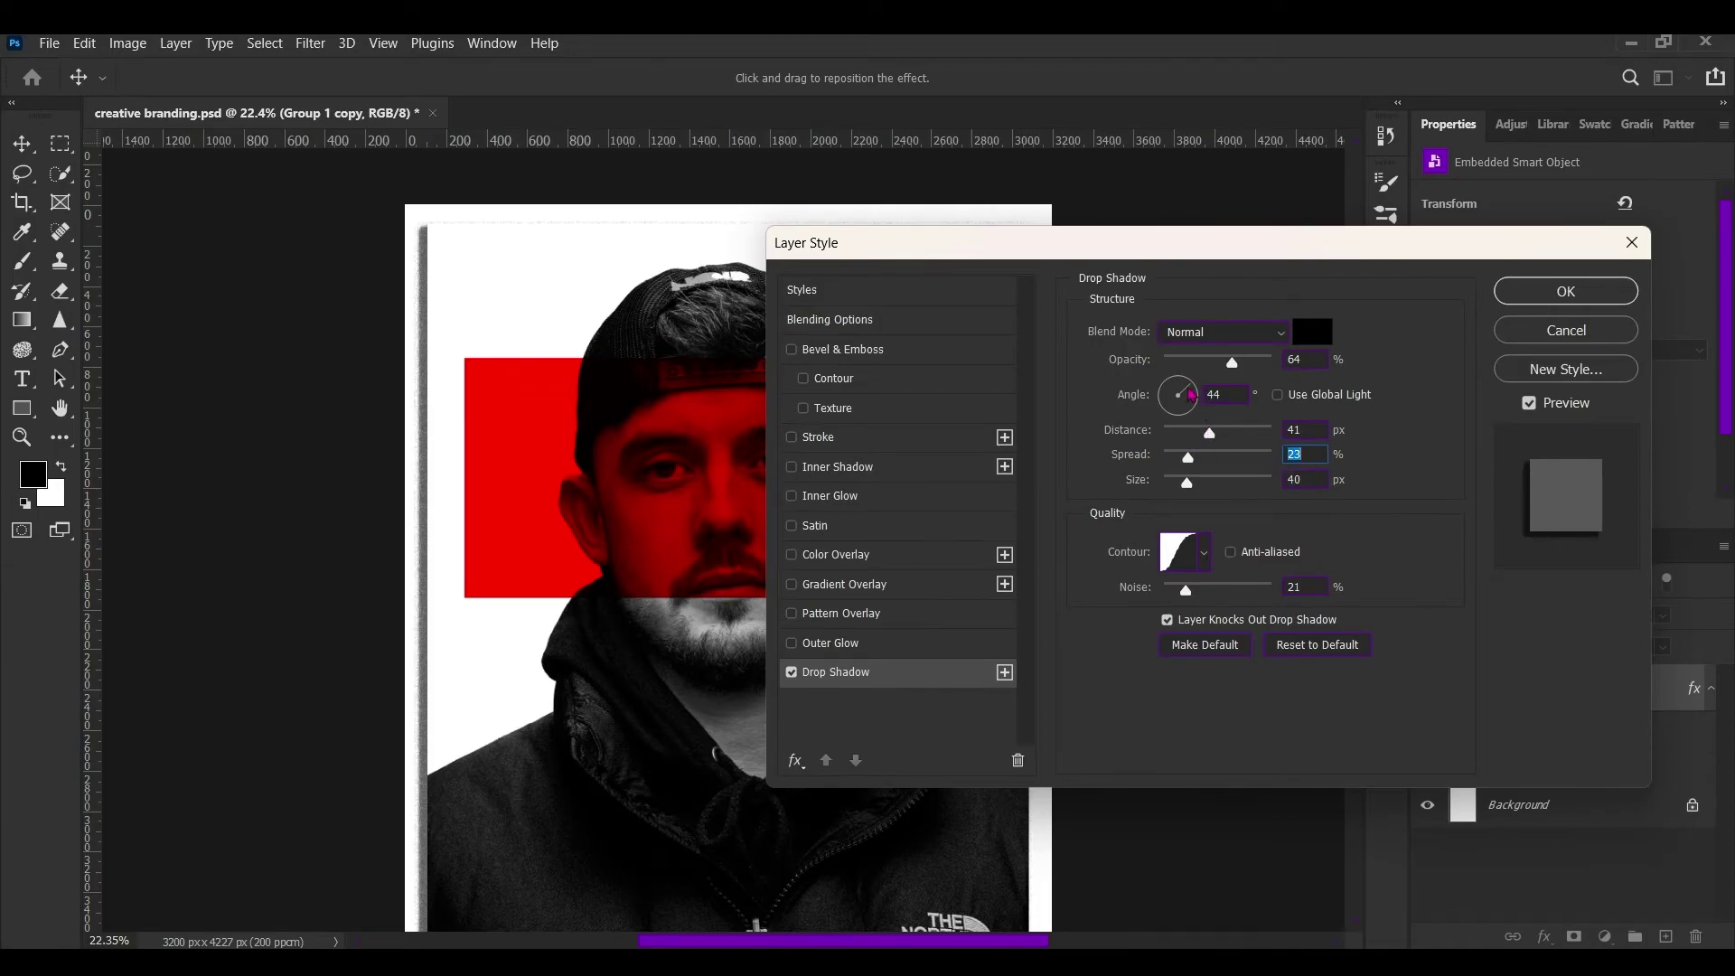
drag(1192, 395, 1190, 392)
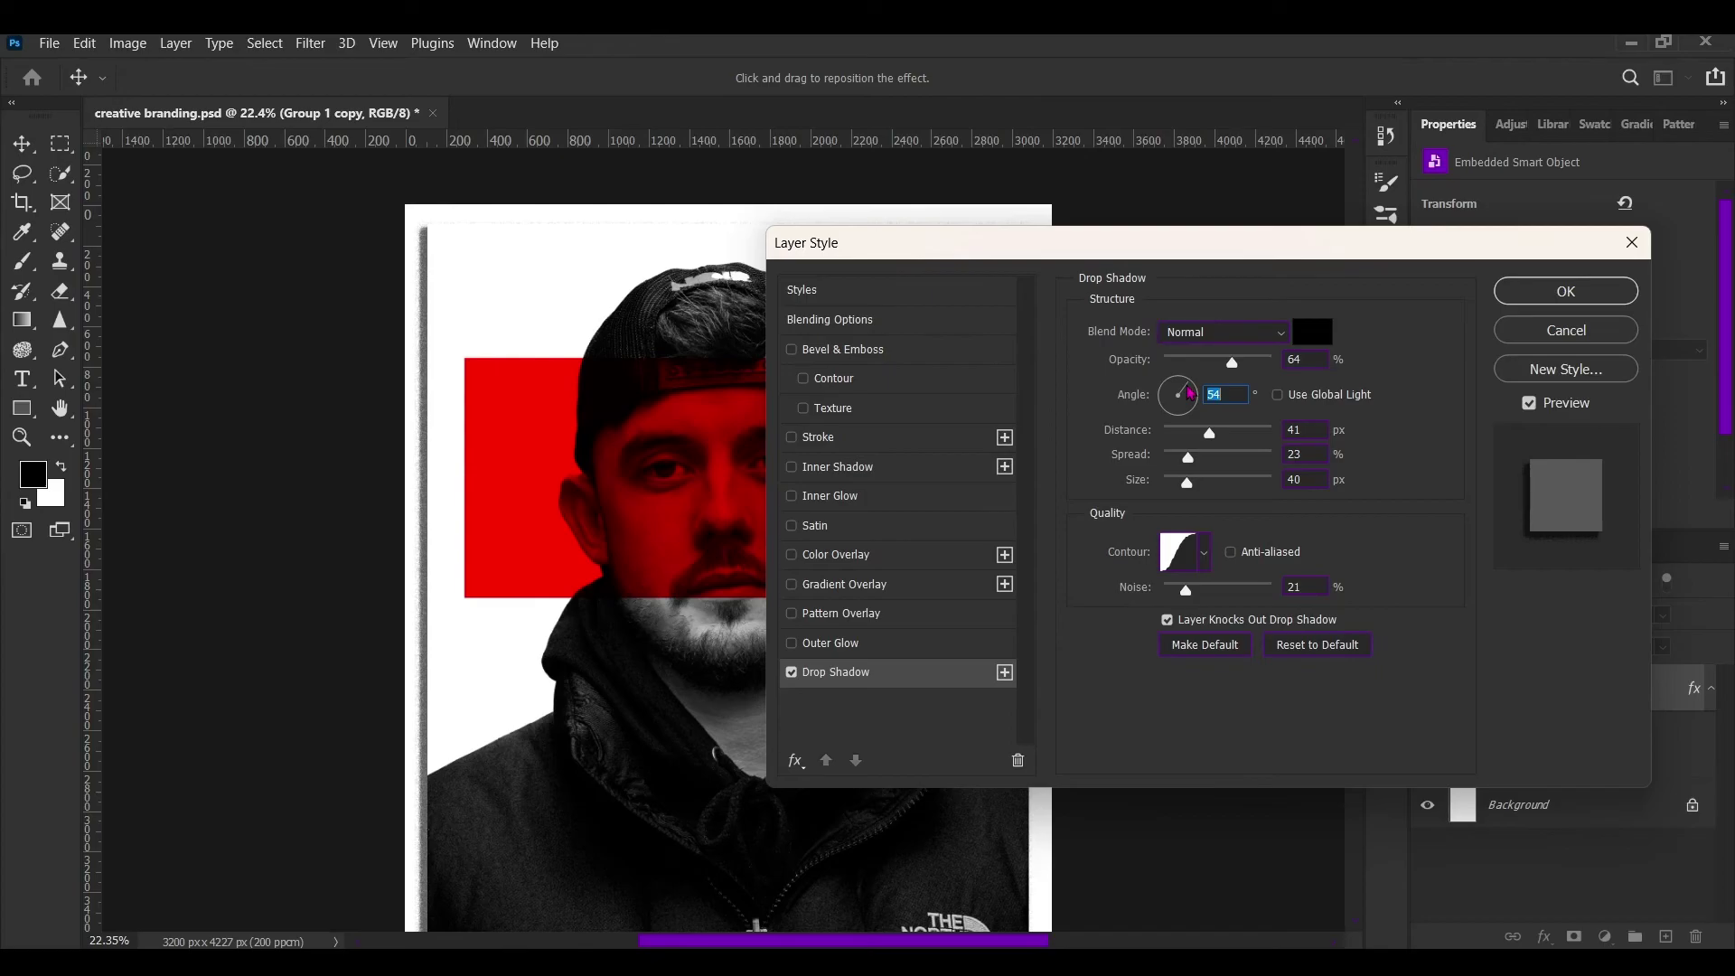
drag(1232, 364, 1206, 366)
click(1209, 368)
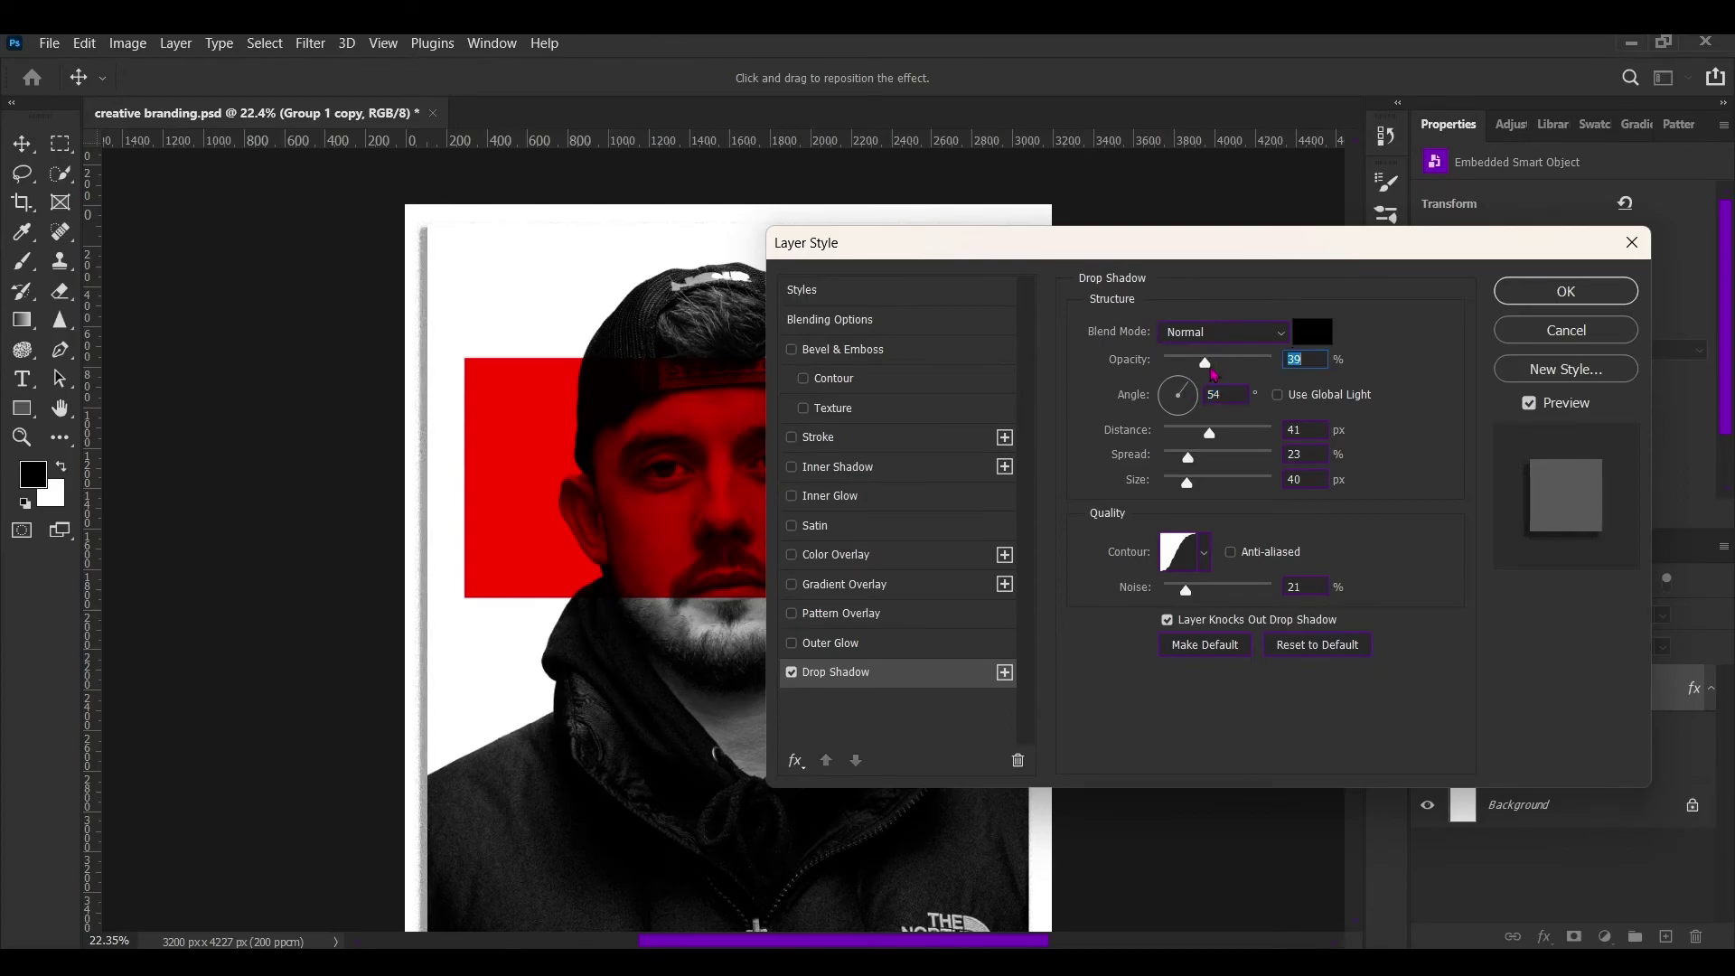
click(1581, 289)
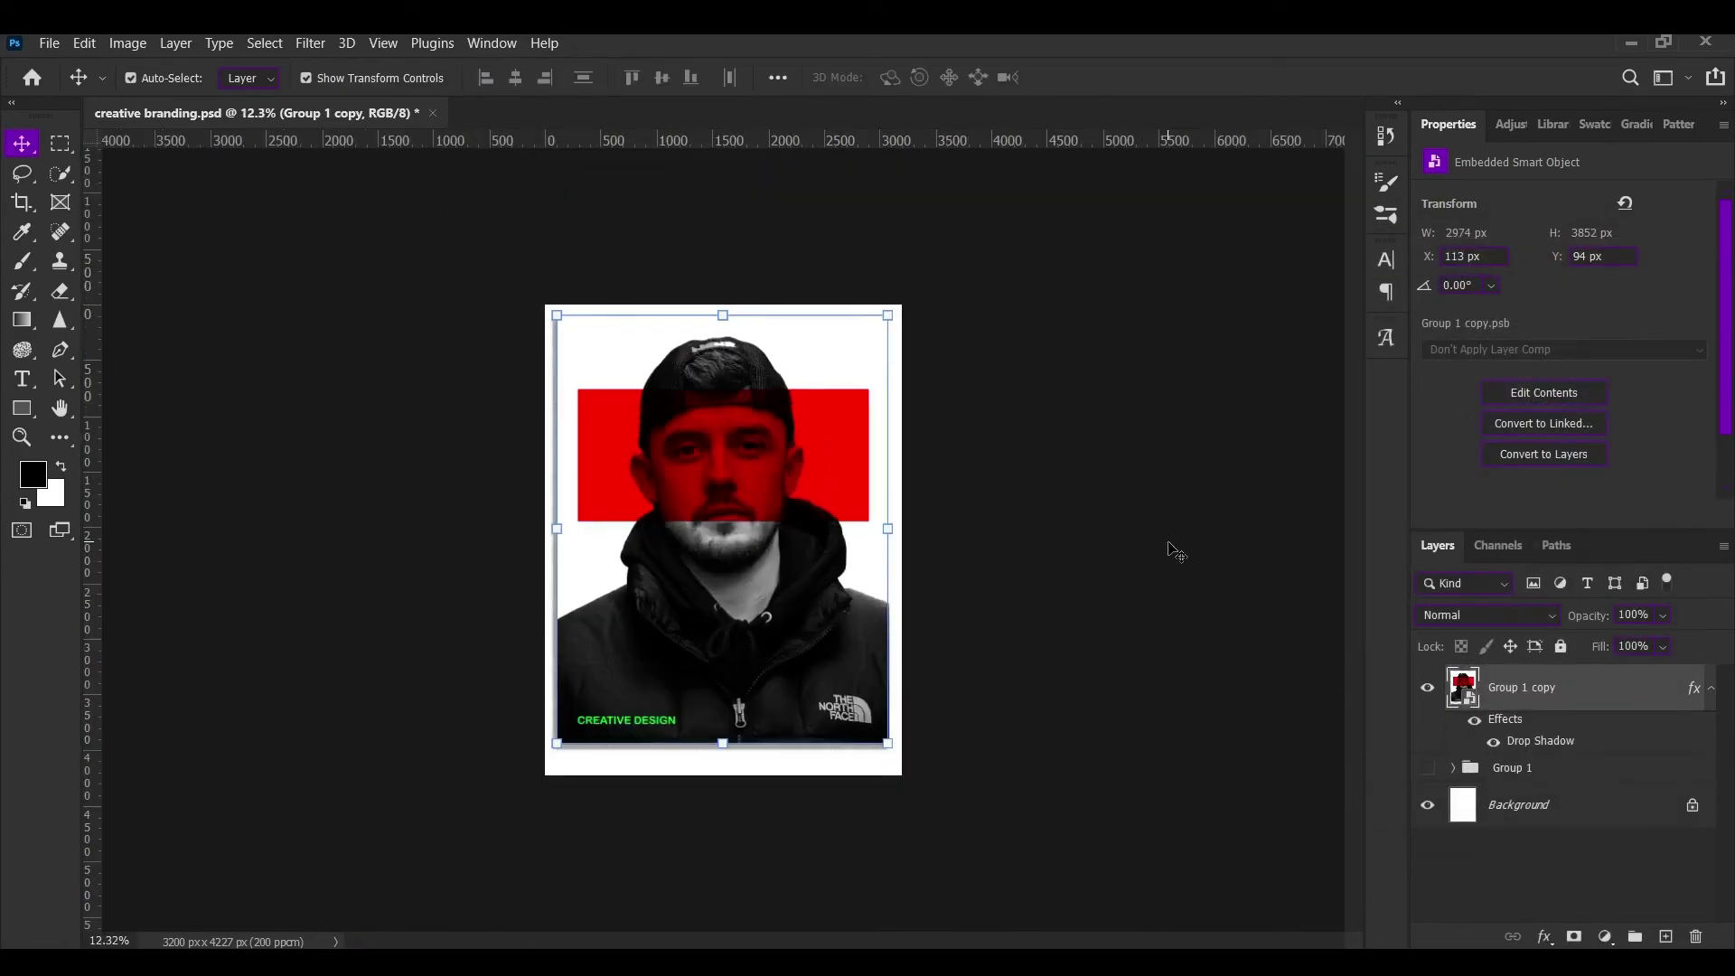
Step: Move the framed portrait smart object down to Y 188 and save creative branding.psd
click(1166, 553)
key(ctrl+minus)
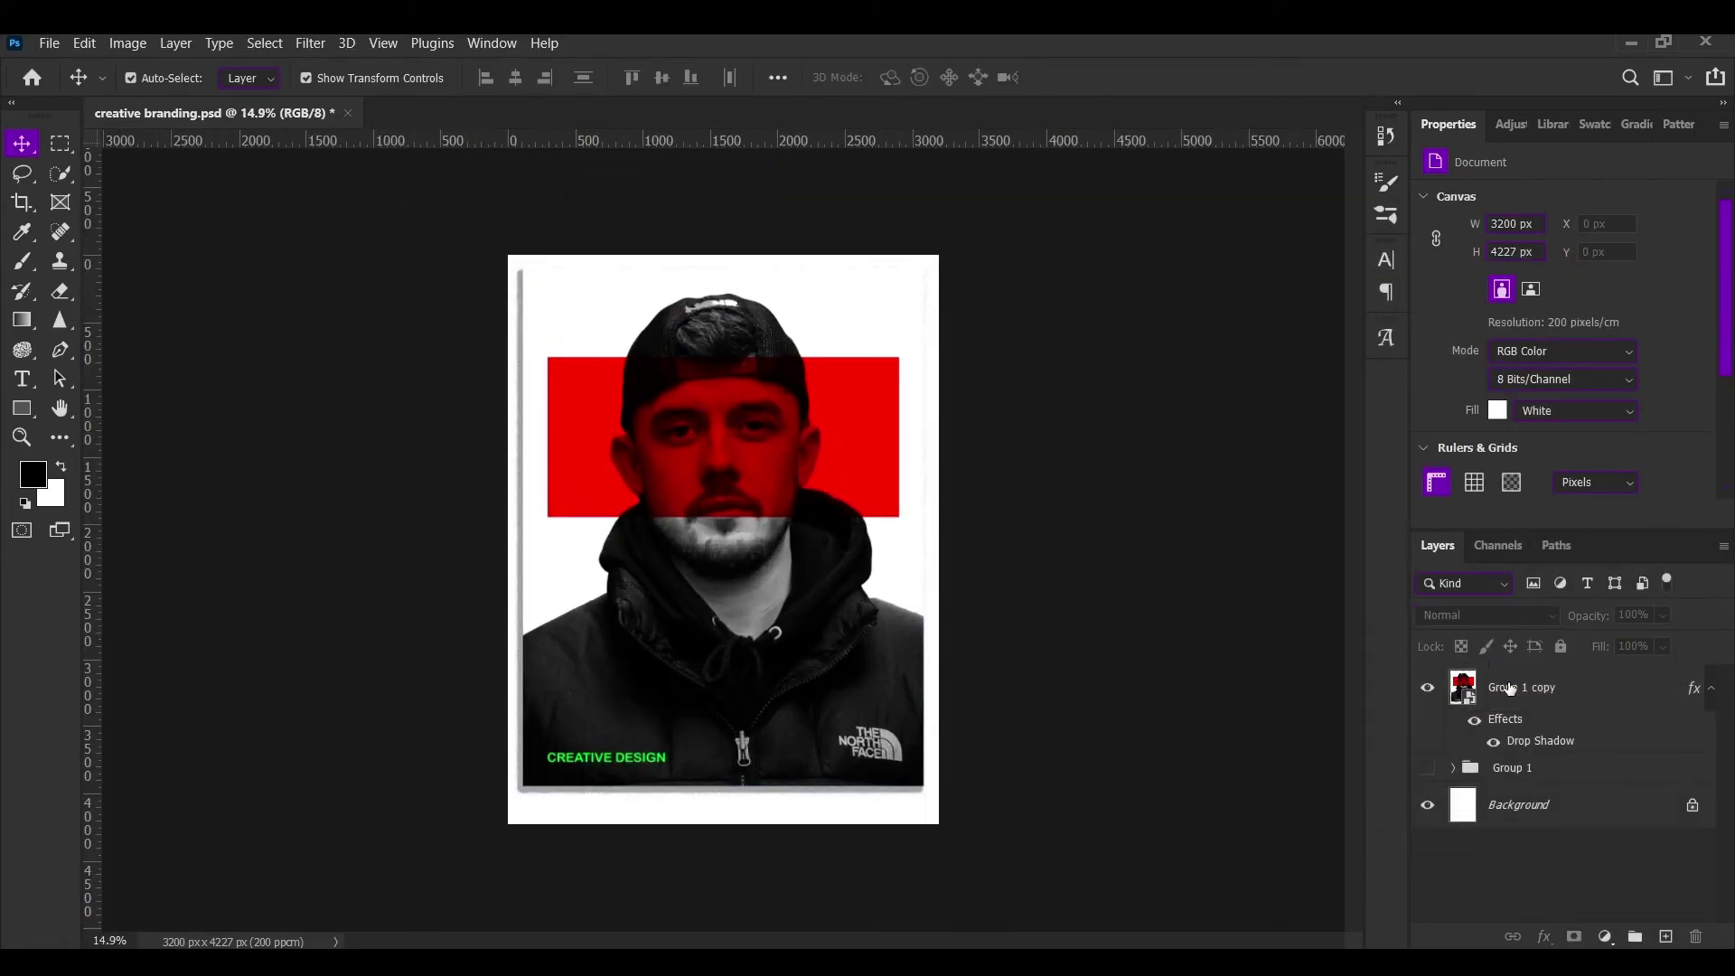
click(1498, 697)
key(ctrl+t)
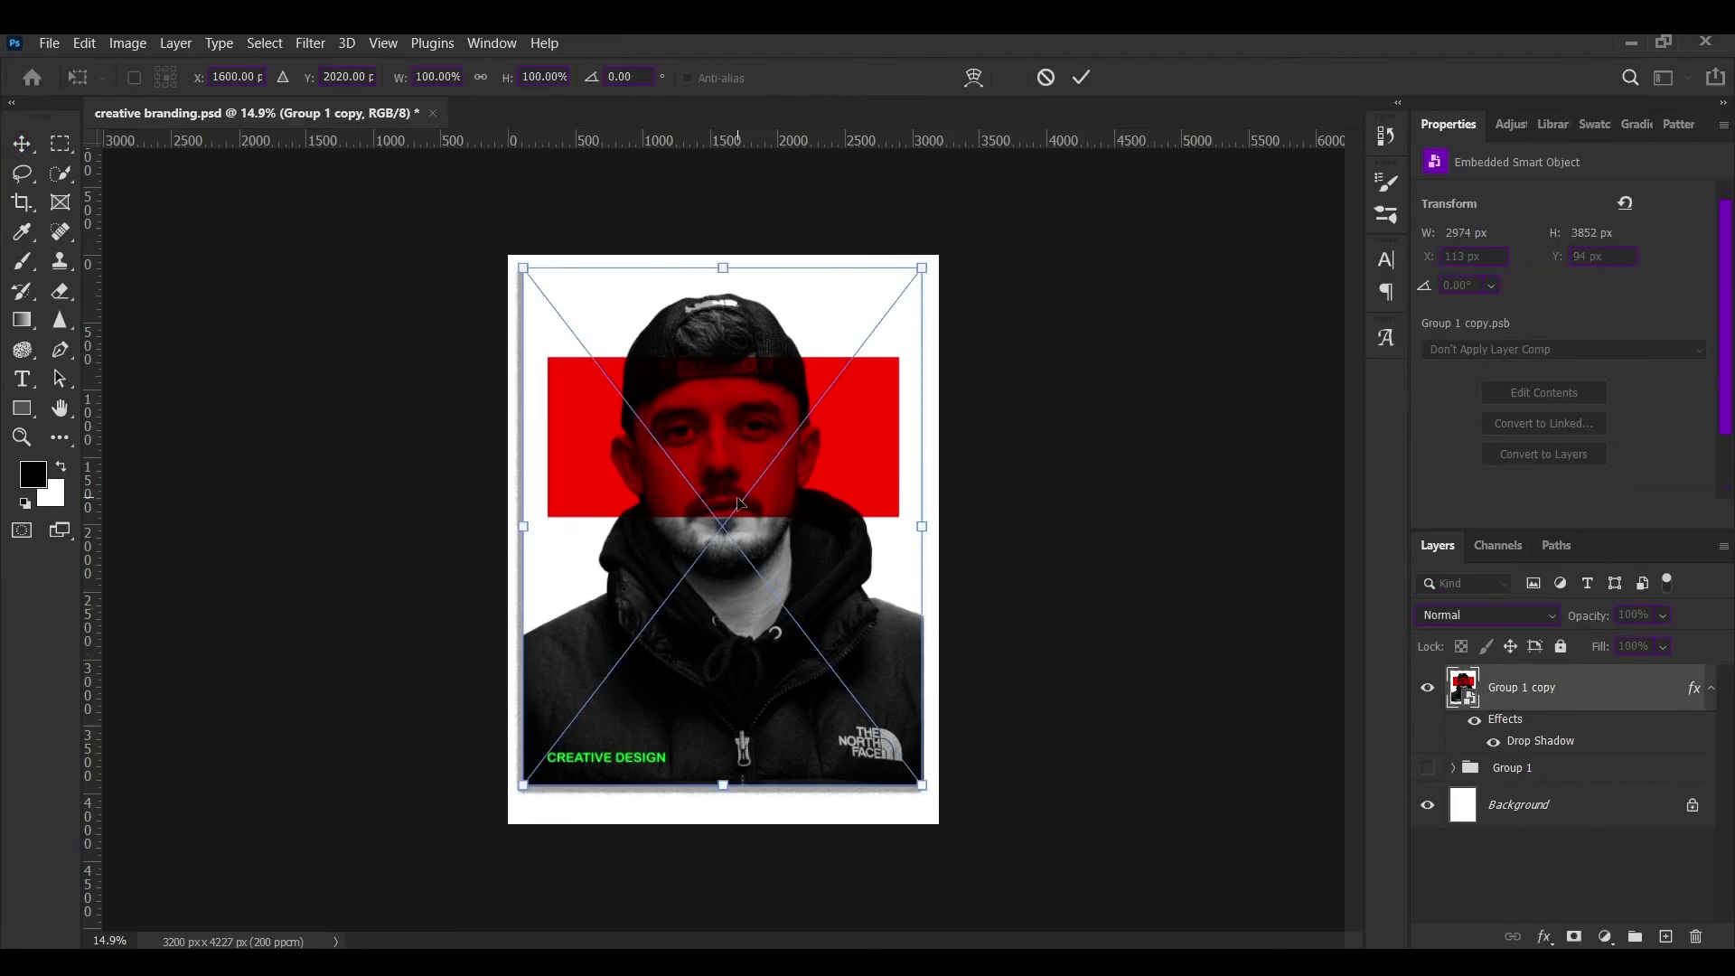
mouse_move(739, 496)
mouse_down()
mouse_move(749, 512)
mouse_move(734, 511)
mouse_up()
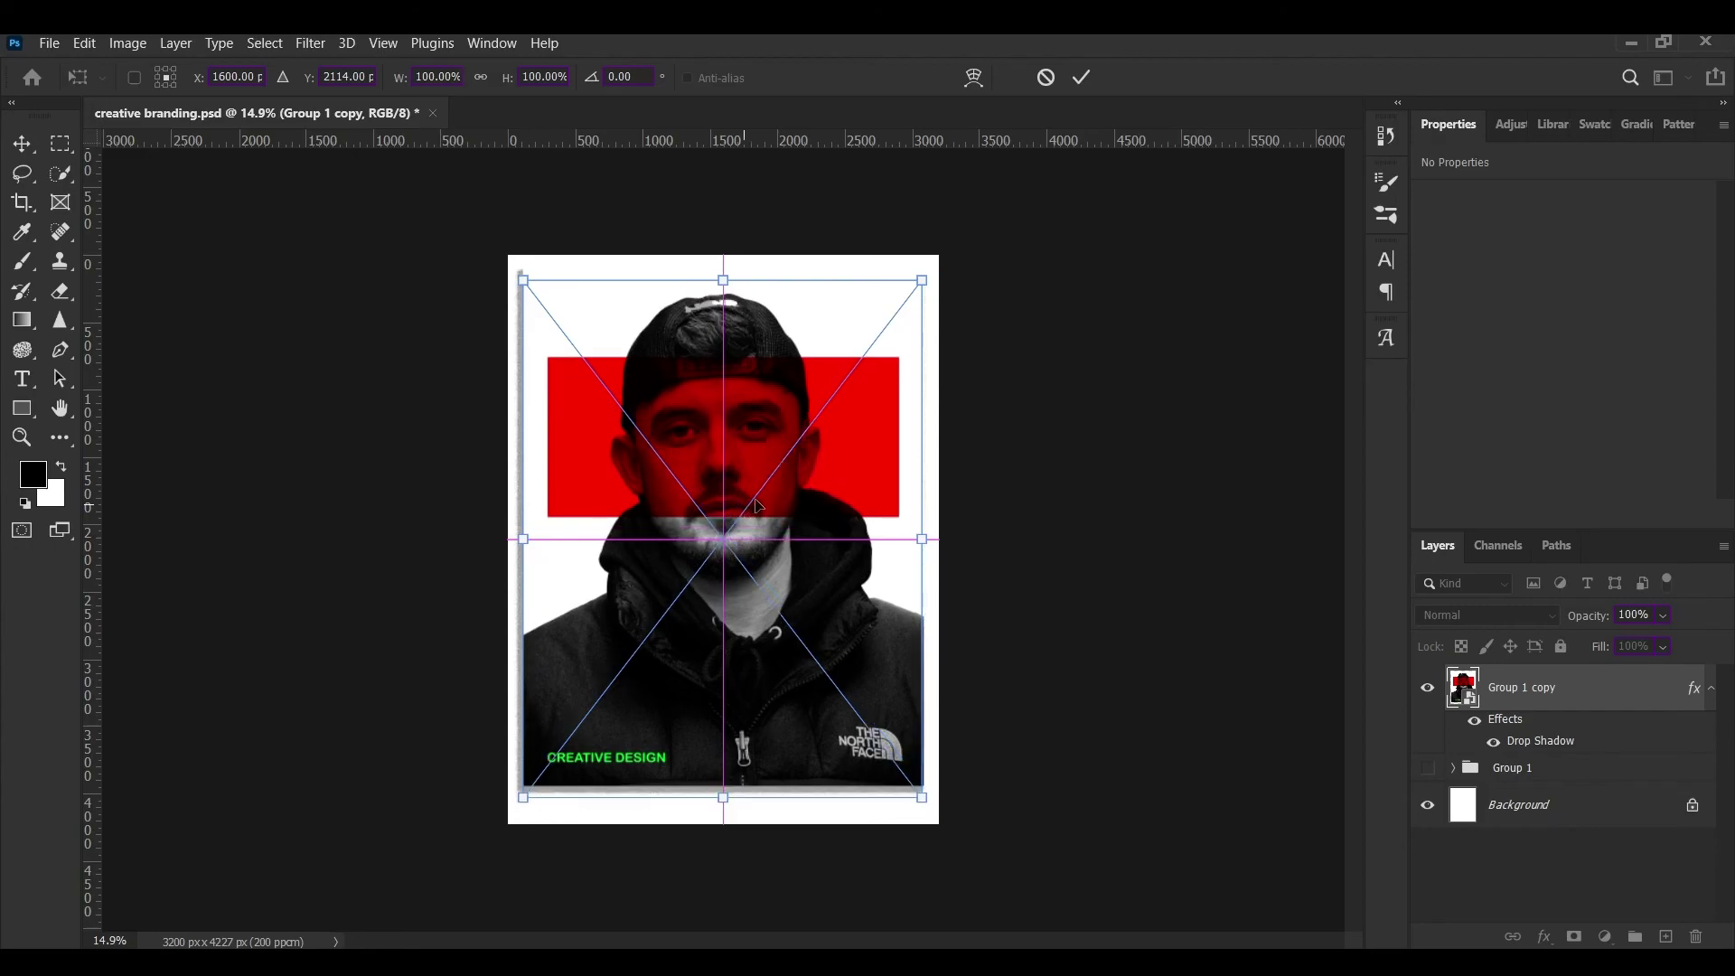
click(1084, 78)
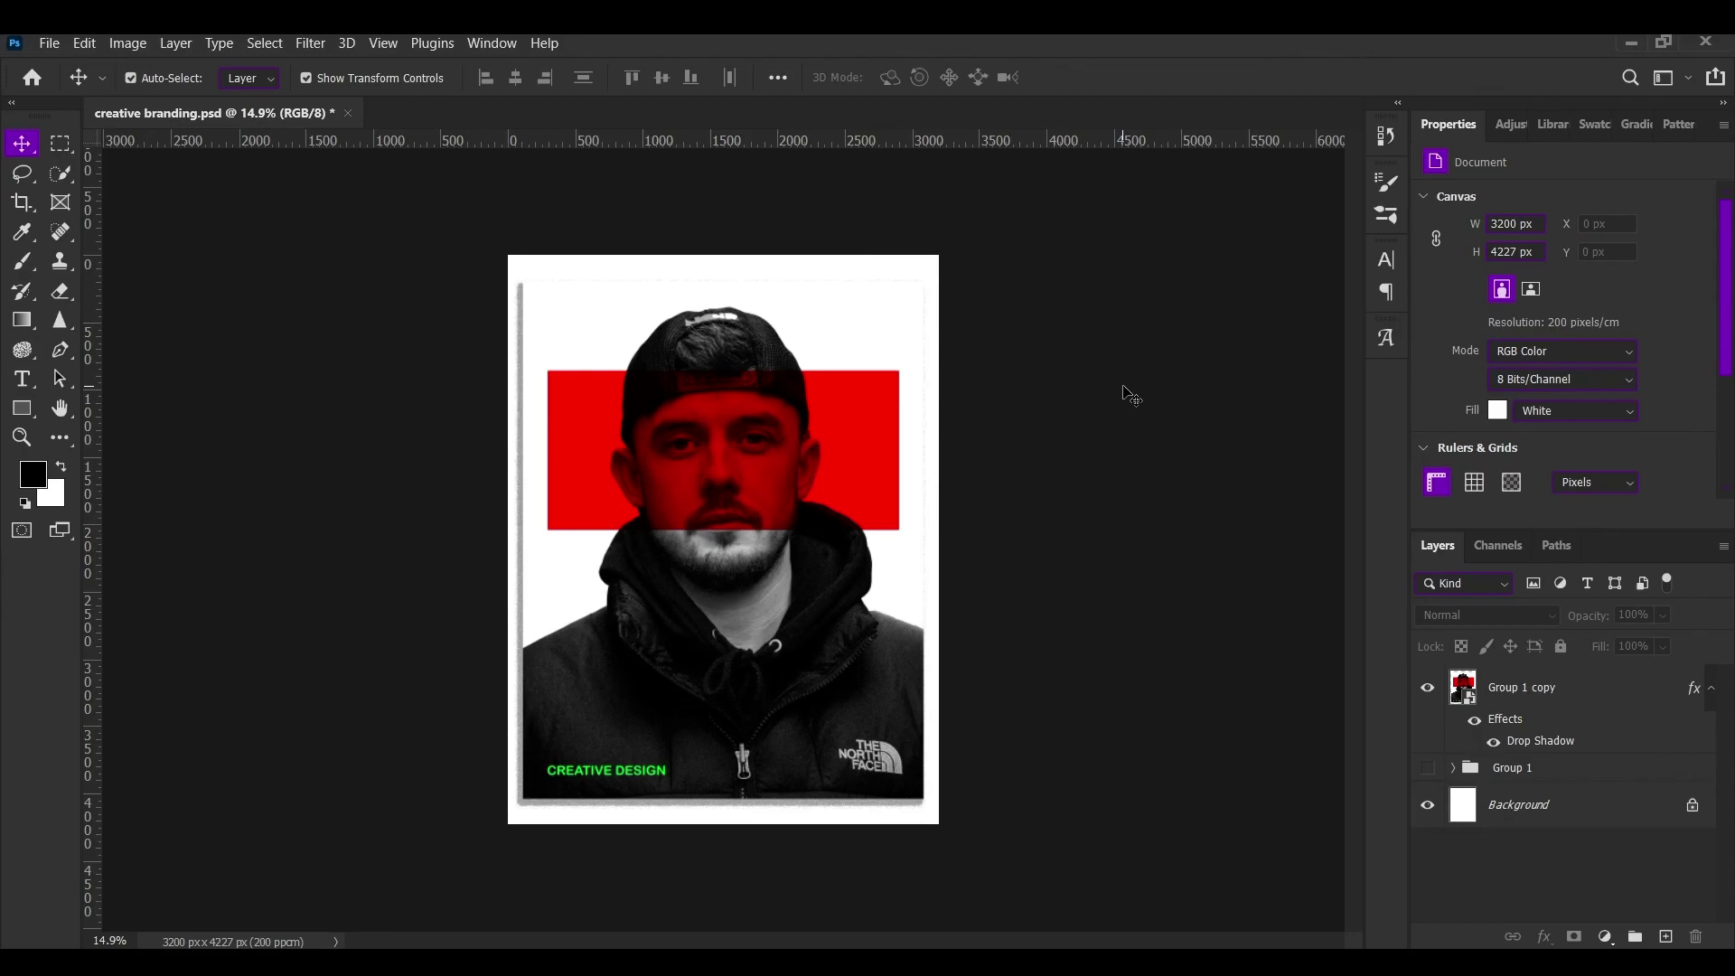
key(ctrl+s)
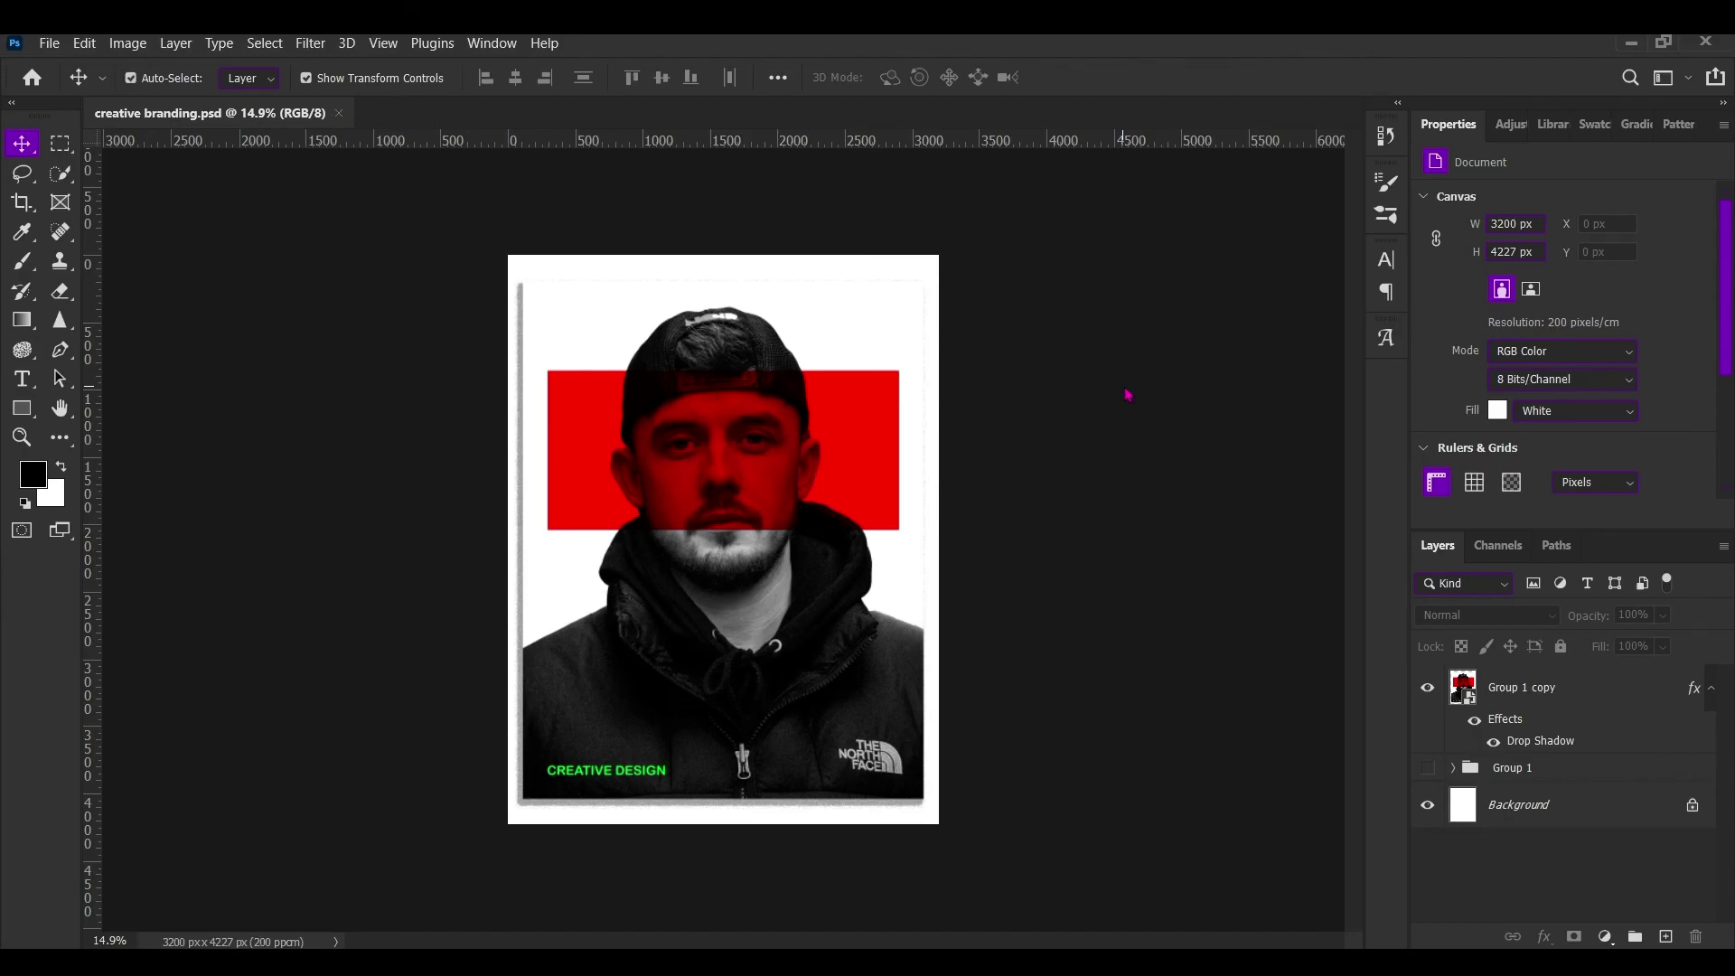